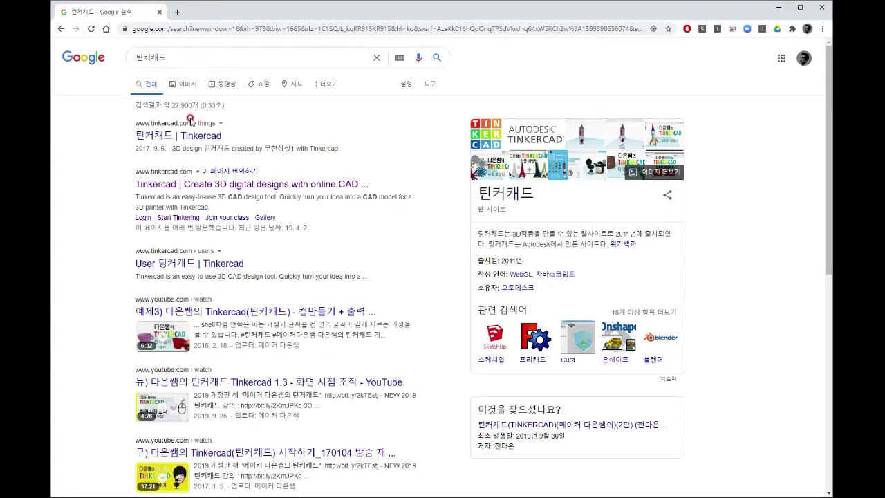
# Step: Open the 틴커캐드 | Tinkercad search result and go to the Tinkercad home page
pyautogui.click(209, 139)
pyautogui.click(210, 139)
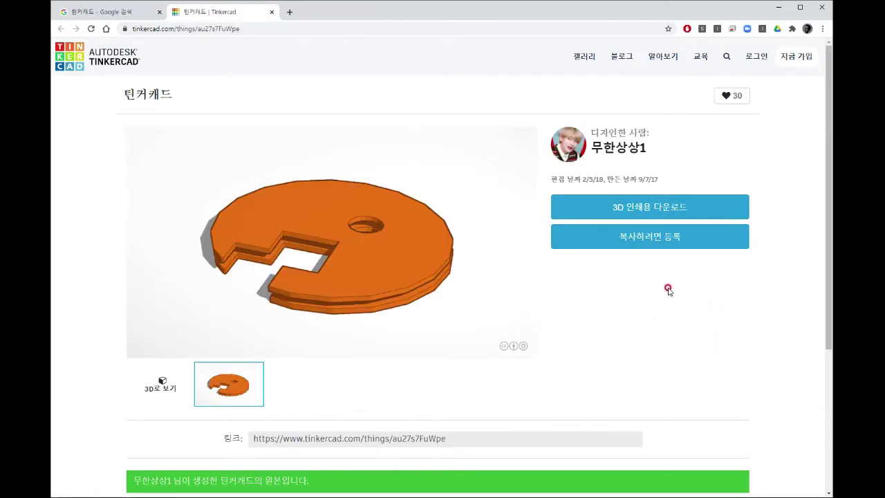
pyautogui.click(72, 63)
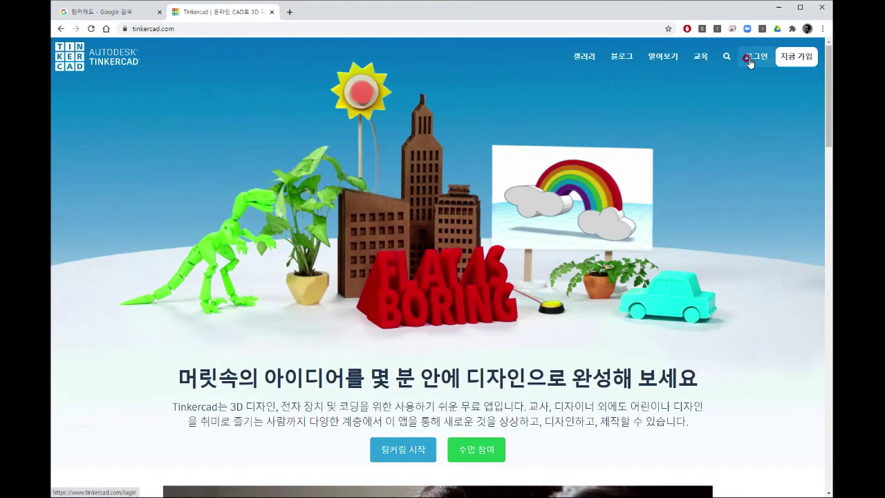
# Step: Start signing up for a personal Tinkercad account, choosing registration by e-mail
pyautogui.click(790, 63)
pyautogui.click(791, 60)
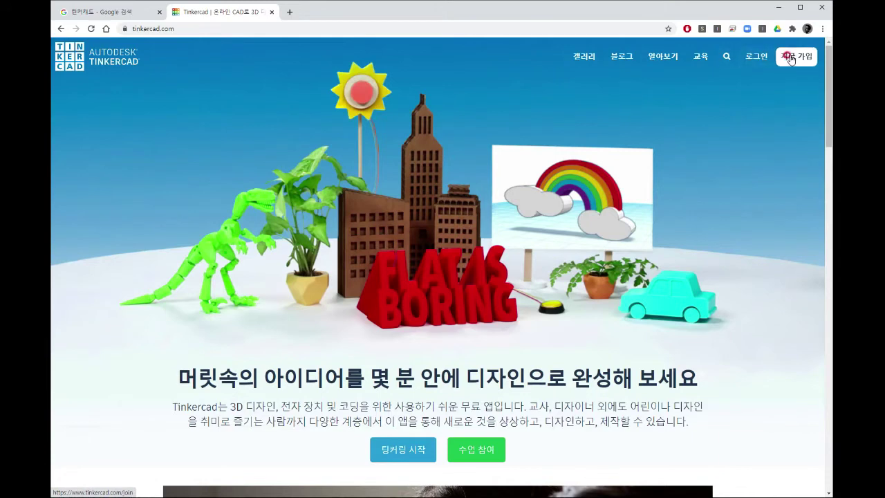
pyautogui.click(793, 60)
pyautogui.click(792, 60)
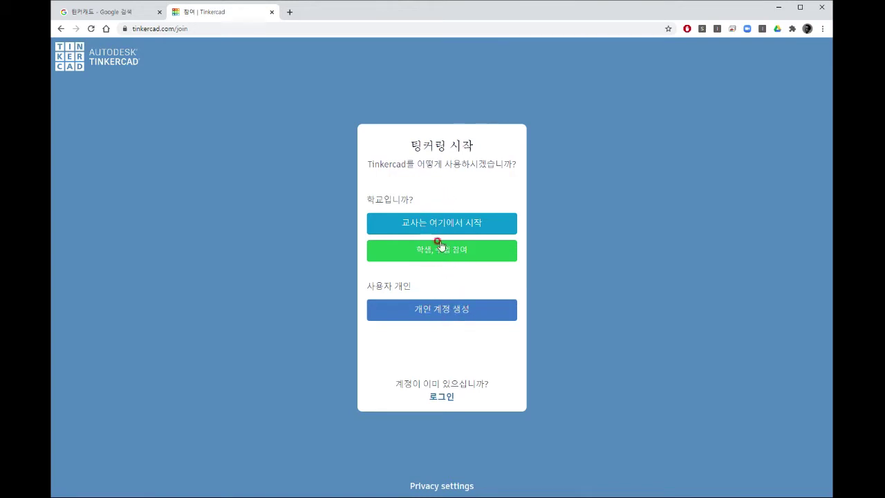
pyautogui.click(444, 316)
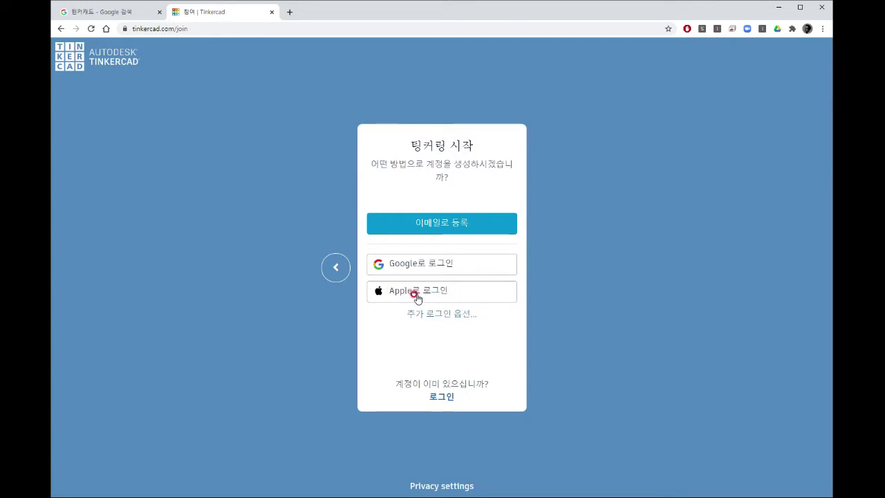
pyautogui.click(441, 226)
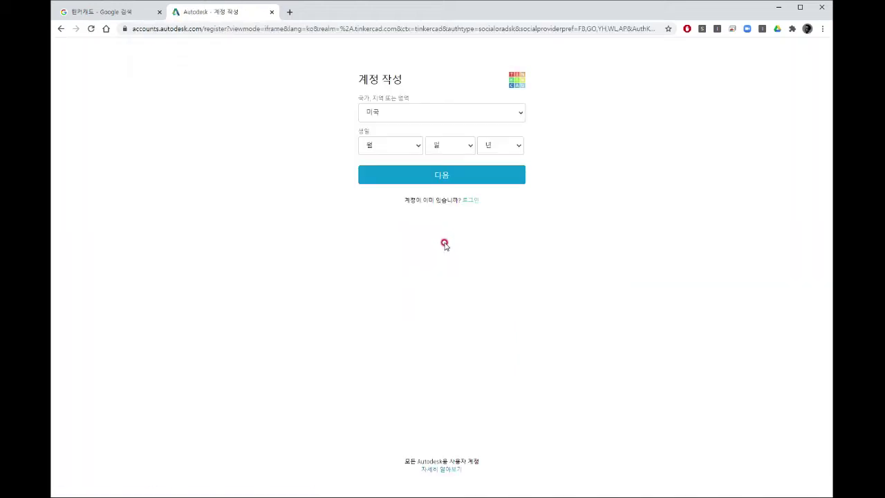
# Step: Set the country of the new account to 대한민국
pyautogui.click(450, 113)
pyautogui.scroll(3, 460, 159)
pyautogui.scroll(3, 476, 228)
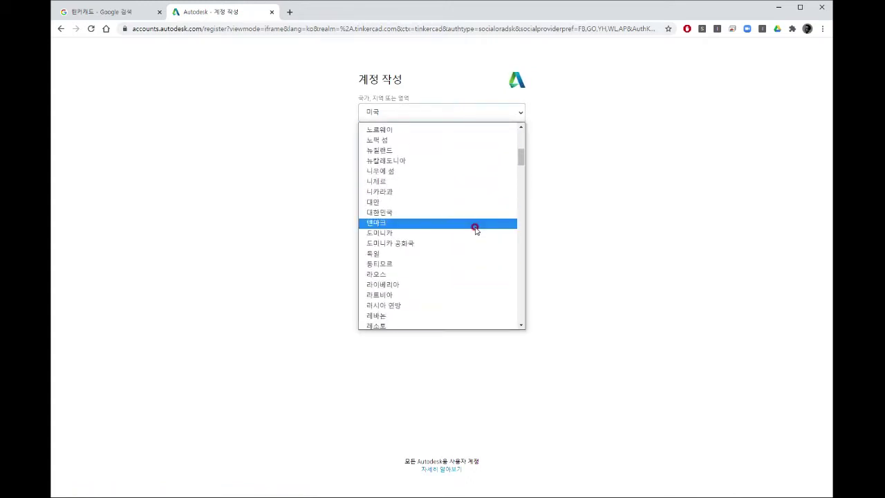
pyautogui.click(459, 215)
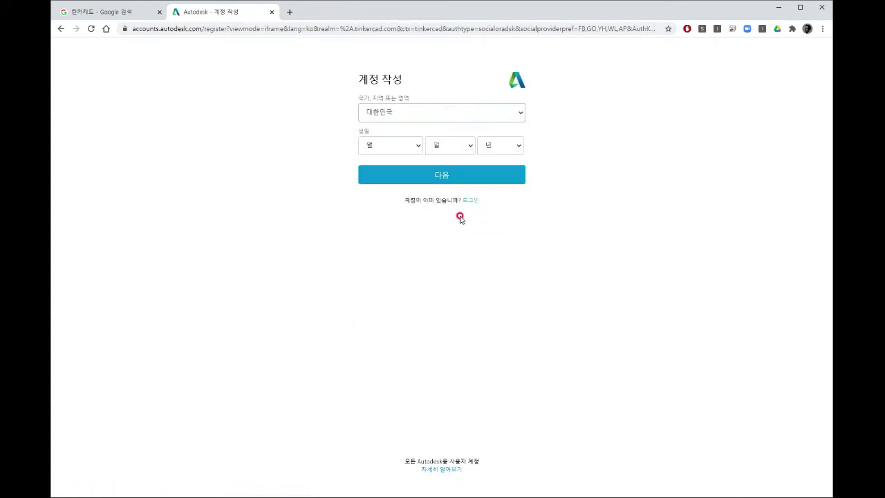
# Step: Fill in the month, day and year of the birth date and continue to the account details
pyautogui.click(414, 147)
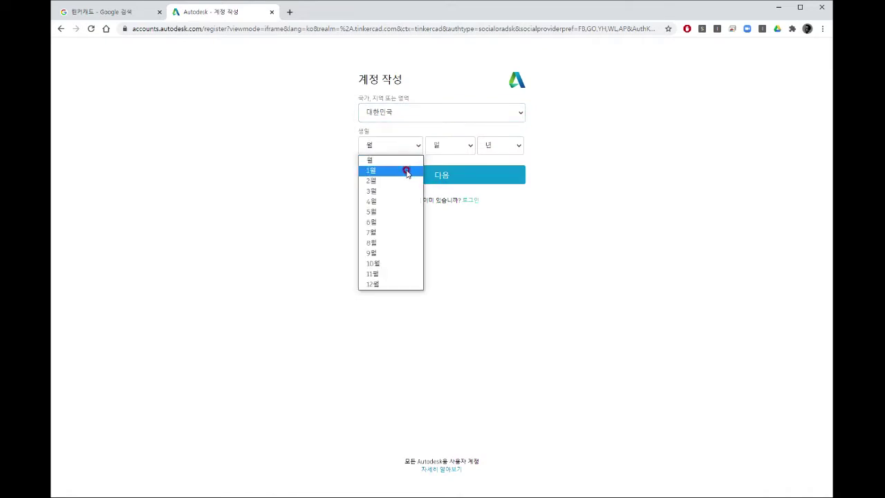
pyautogui.click(405, 170)
pyautogui.click(451, 147)
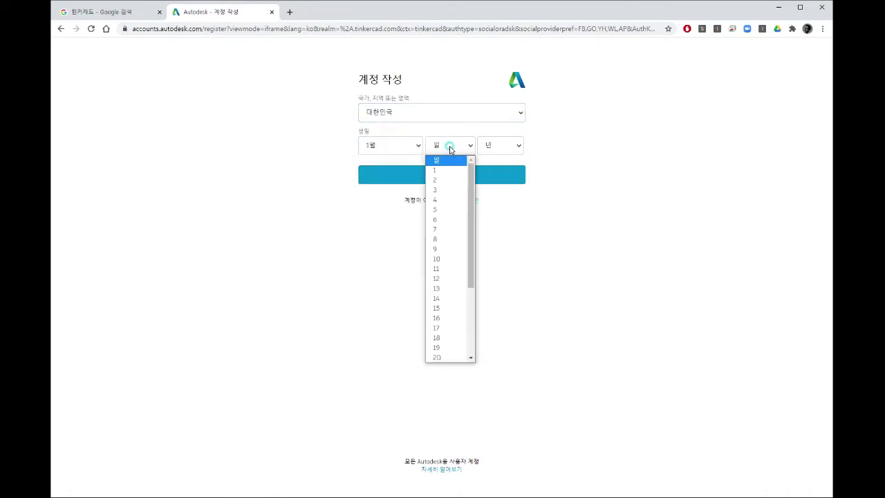
pyautogui.click(446, 180)
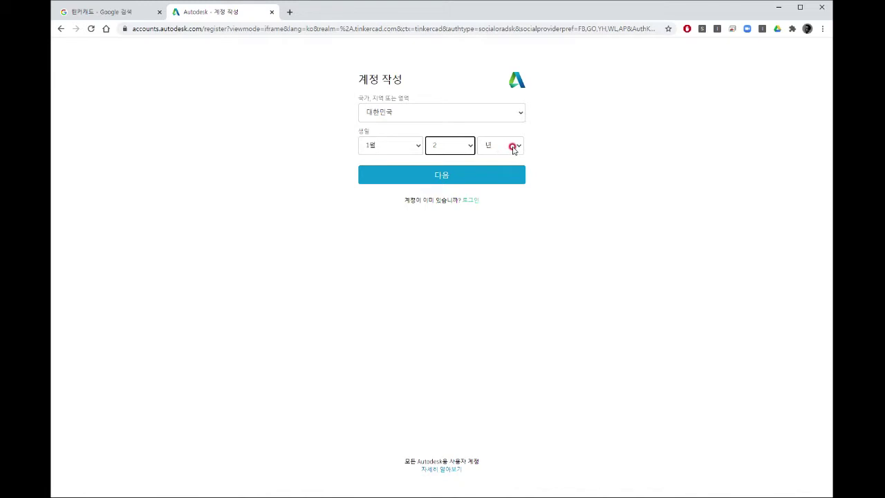
pyautogui.click(513, 148)
pyautogui.moveTo(518, 174); pyautogui.dragTo(518, 211)
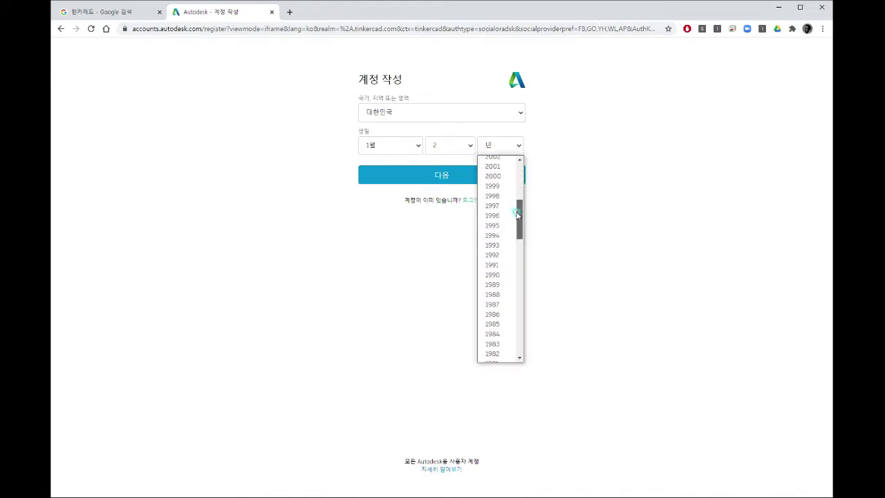
pyautogui.click(497, 275)
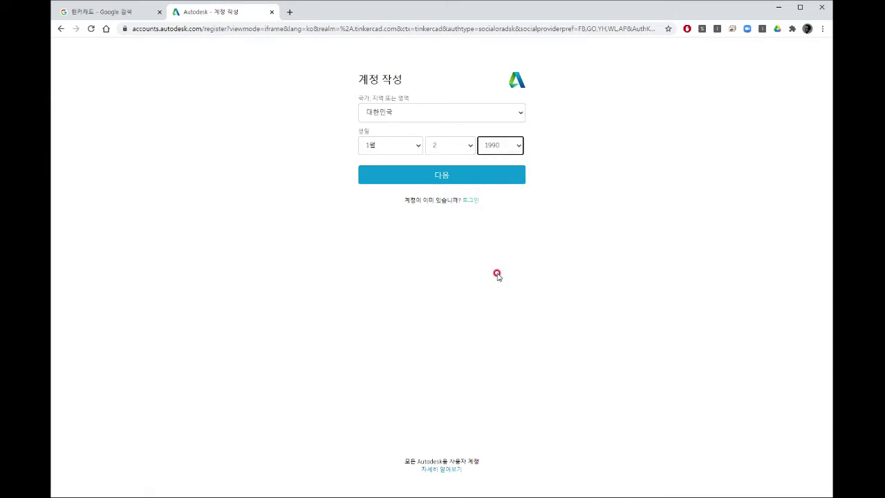
pyautogui.click(436, 178)
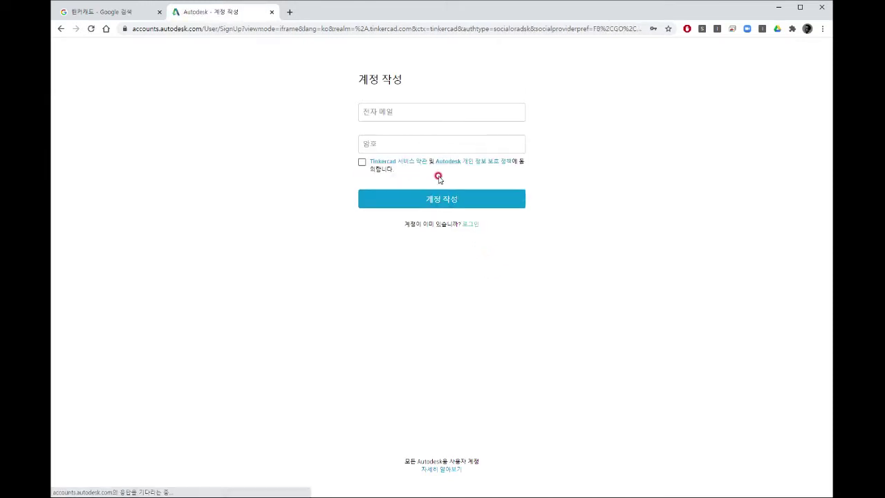
# Step: Enter an e-mail address for the new account, correcting it to a different address
pyautogui.click(413, 115)
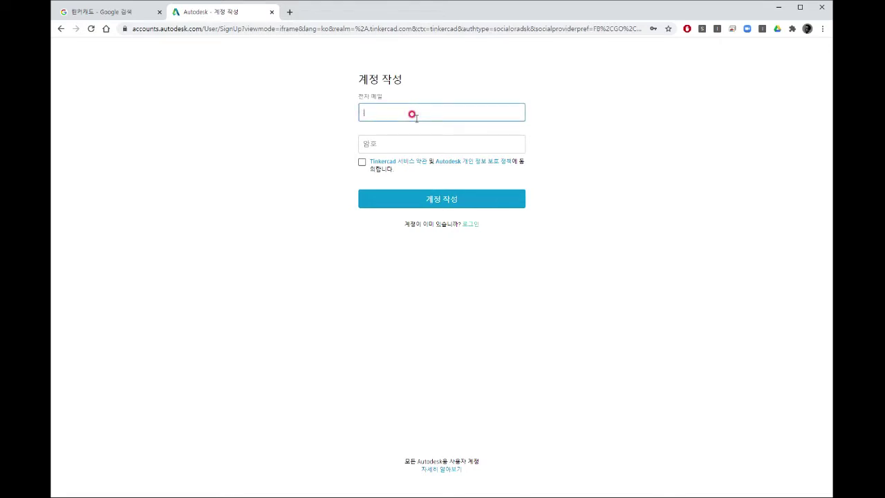
pyautogui.write('ㅇㄴㅔ메')
pyautogui.press('BackSpace')
pyautogui.press('BackSpace')
pyautogui.press('BackSpace')
pyautogui.write('ds')
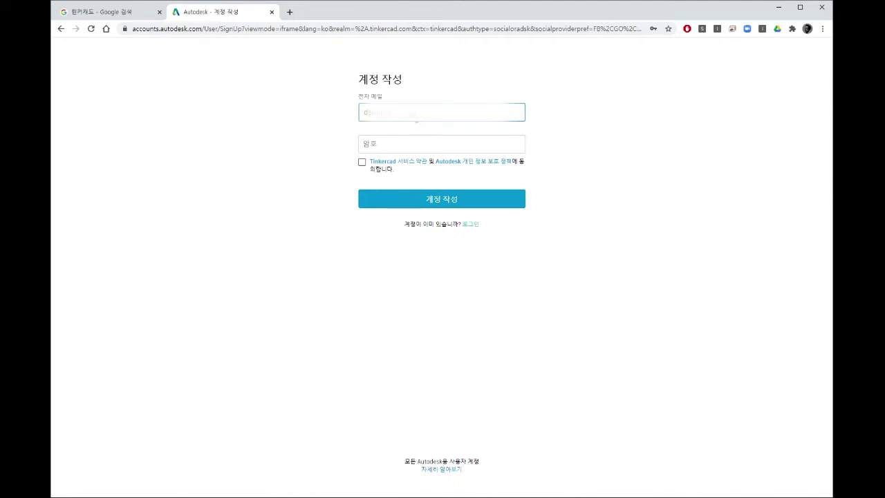
pyautogui.press('Tab')
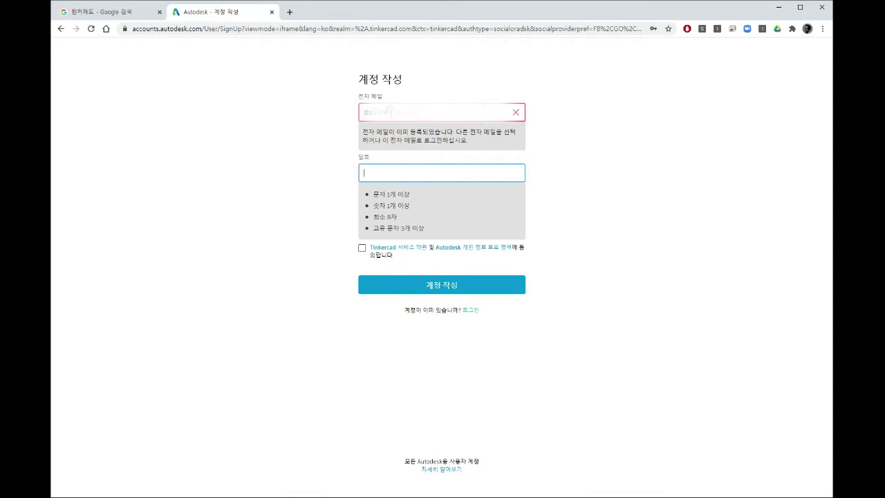
pyautogui.click(389, 111)
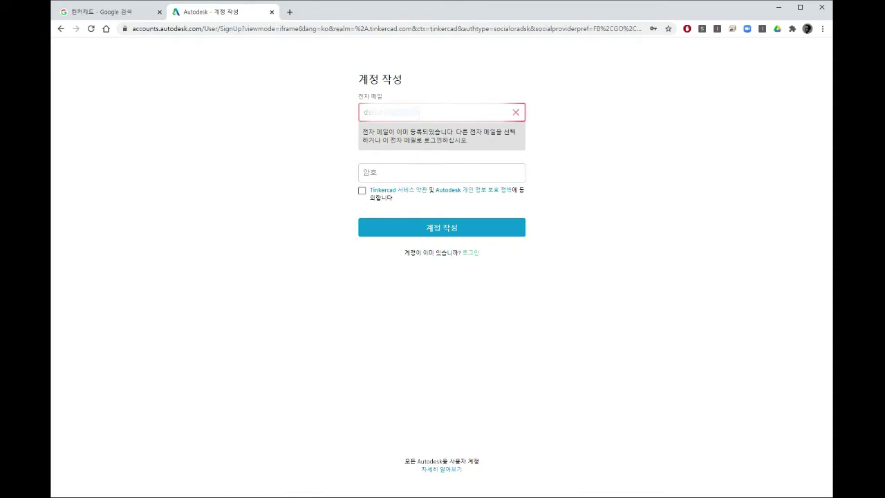
pyautogui.press('BackSpace')
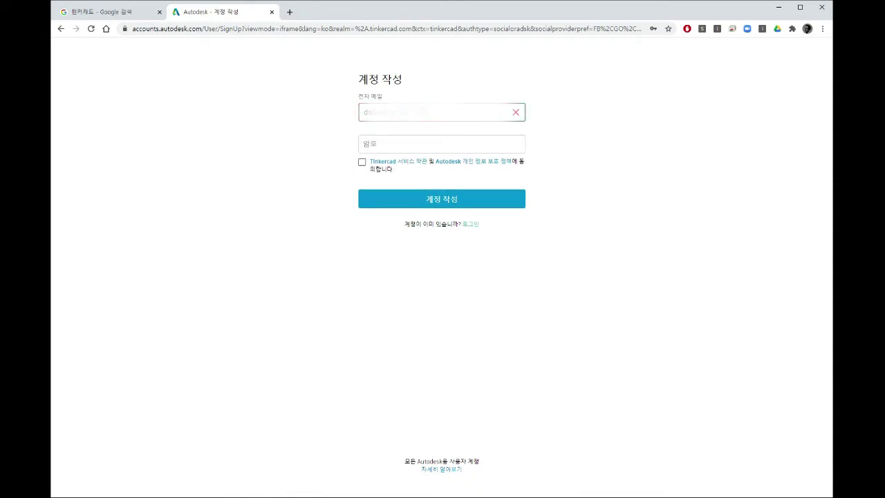
# Step: Enter the password for the new account
pyautogui.click(420, 138)
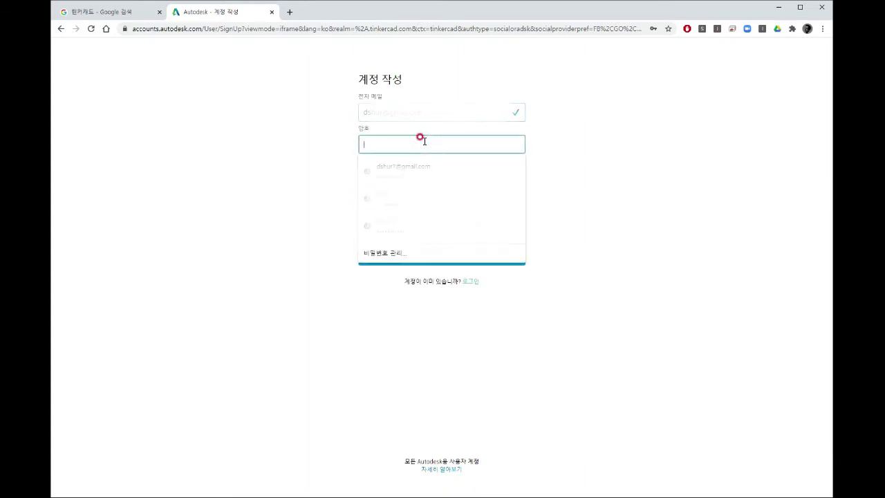
pyautogui.write('a')
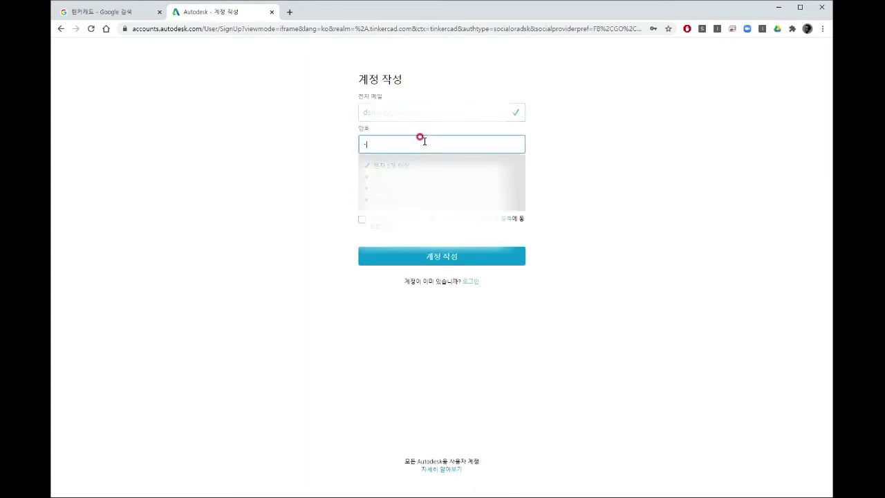
pyautogui.write('a')
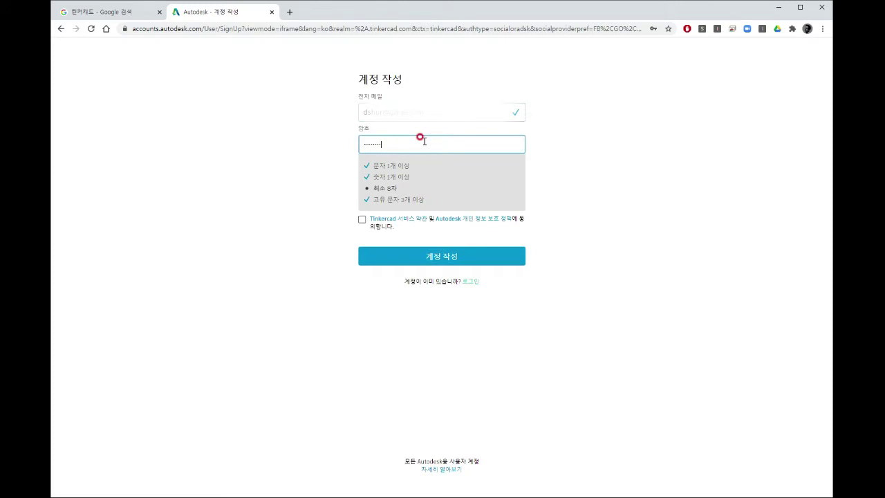
pyautogui.write('aaa')
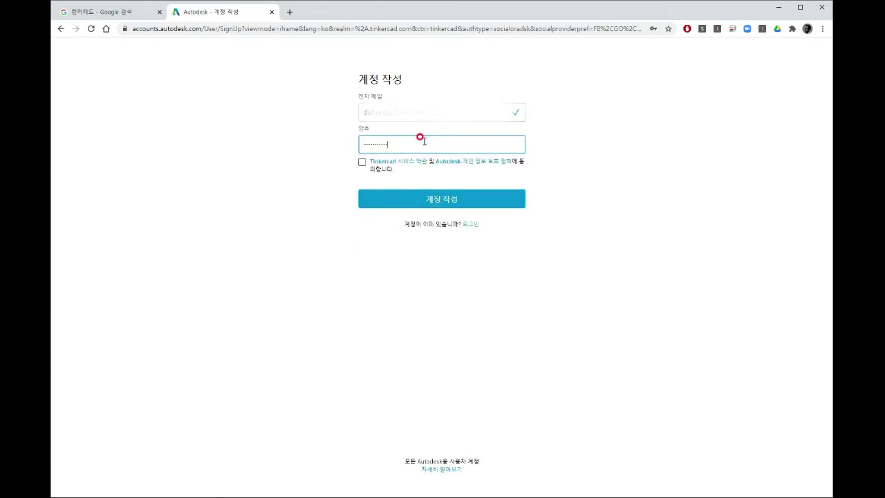
# Step: Agree to the Tinkercad terms of service, create the account, and dismiss the welcome message on the dashboard
pyautogui.click(361, 162)
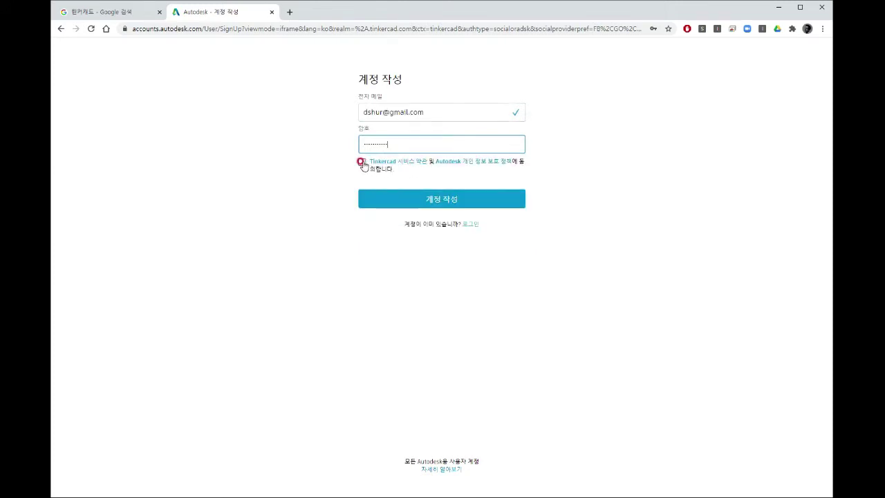
pyautogui.click(455, 201)
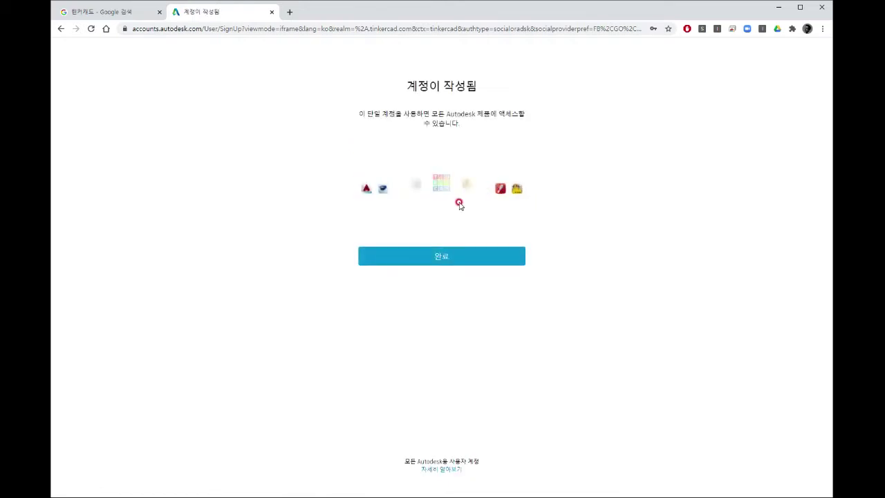
pyautogui.click(440, 258)
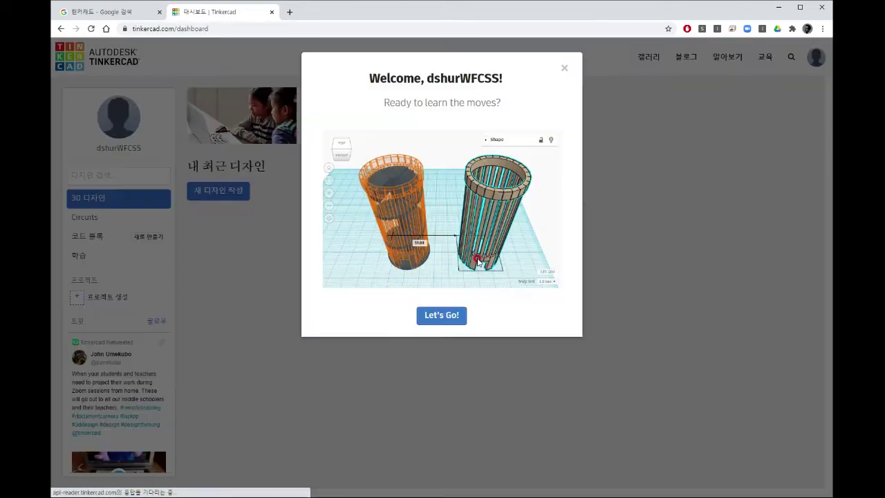
pyautogui.click(564, 69)
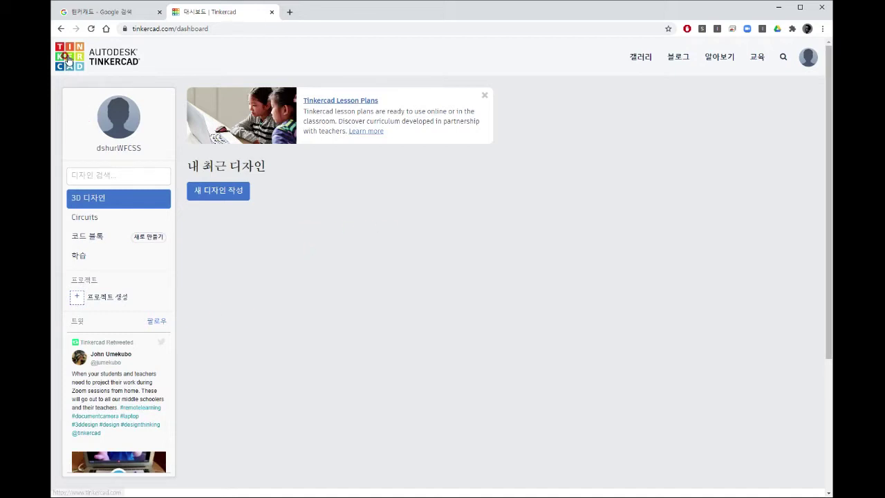
pyautogui.click(421, 92)
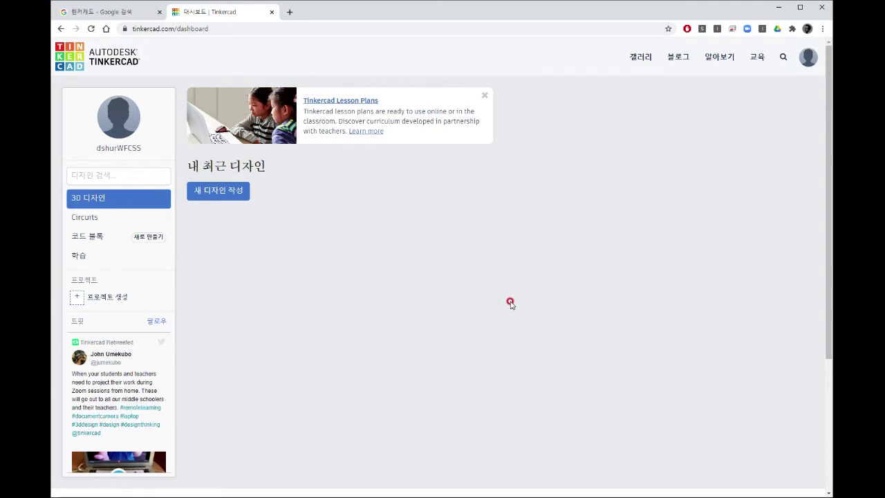
# Step: Open the account's profile settings and bring up the personal information form
pyautogui.click(805, 59)
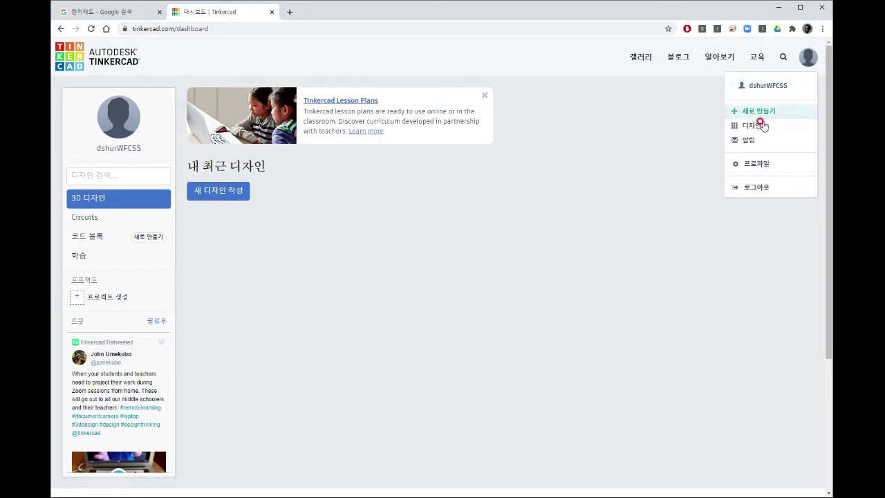
pyautogui.click(759, 165)
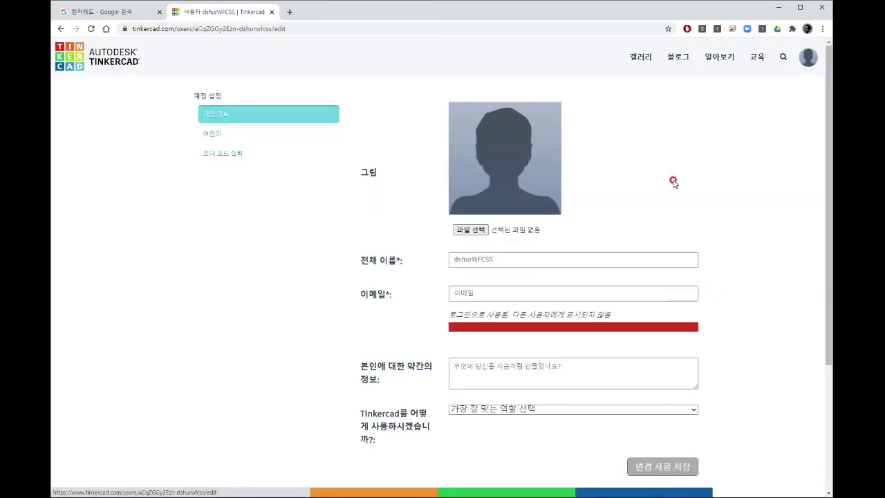
pyautogui.scroll(-1, 539, 219)
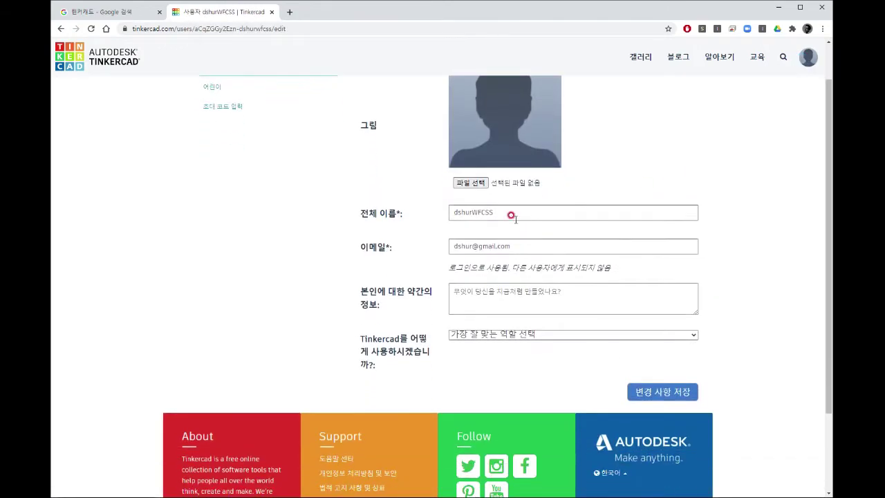
pyautogui.click(474, 183)
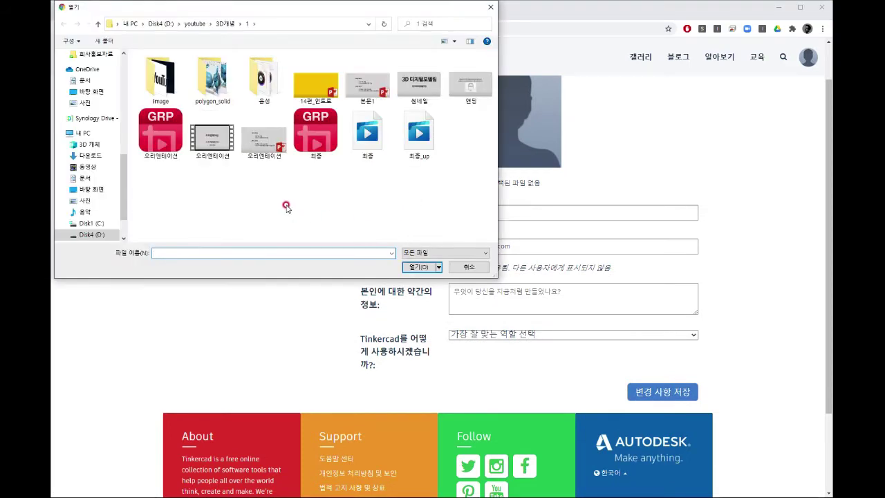
pyautogui.click(461, 268)
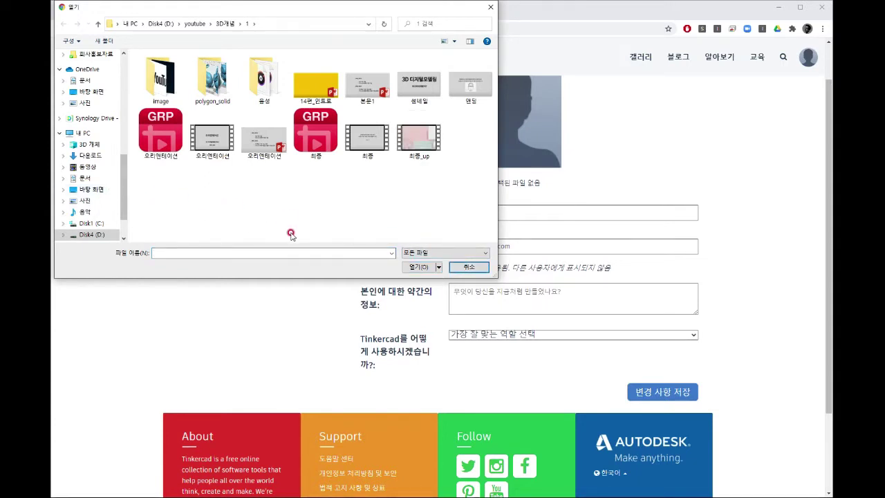
pyautogui.click(454, 266)
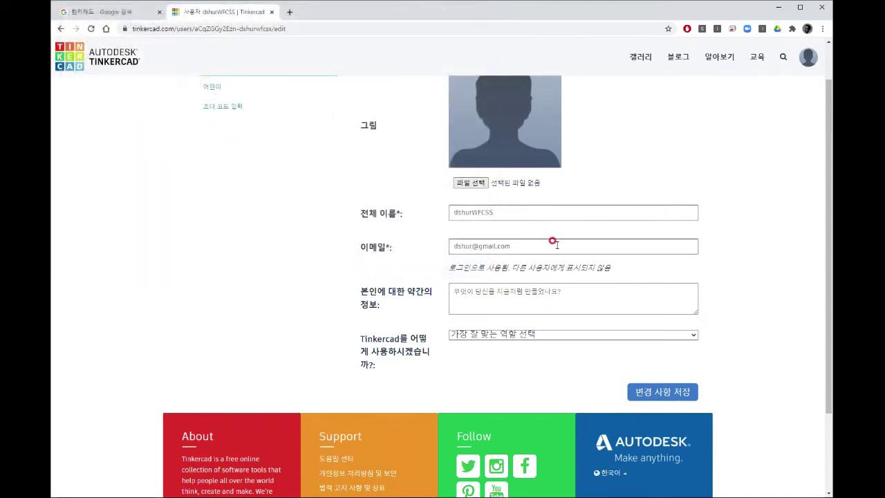
# Step: Shorten the profile's full name by removing its uppercase suffix, set the Tinkercad usage role to 사용자 개인, and save the changes
pyautogui.moveTo(510, 207); pyautogui.dragTo(475, 218)
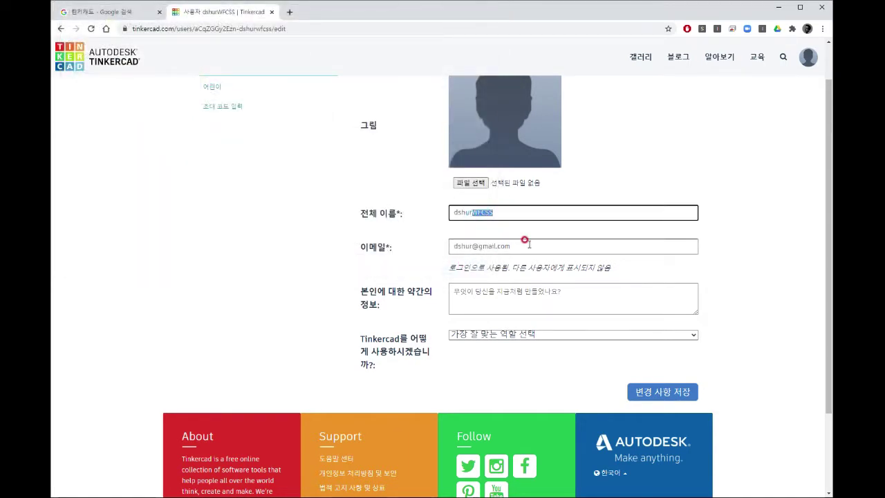
pyautogui.write('j')
pyautogui.click(485, 303)
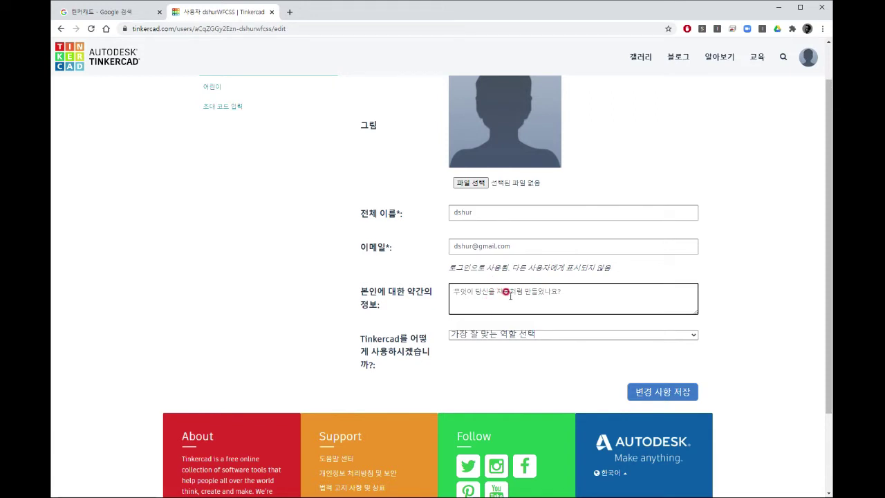
pyautogui.click(541, 334)
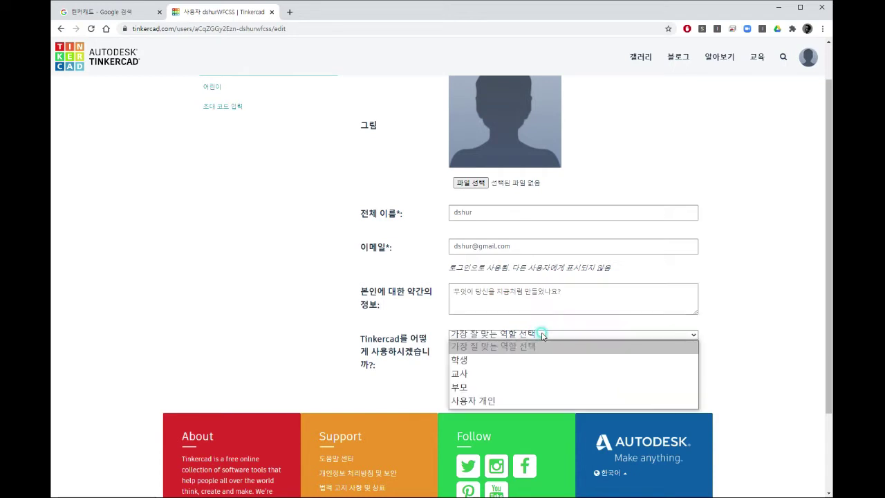
pyautogui.click(554, 403)
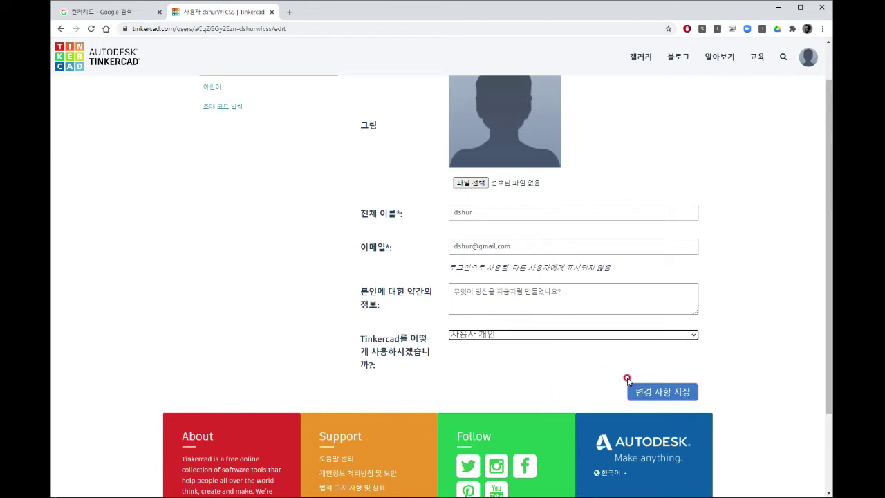
pyautogui.click(662, 395)
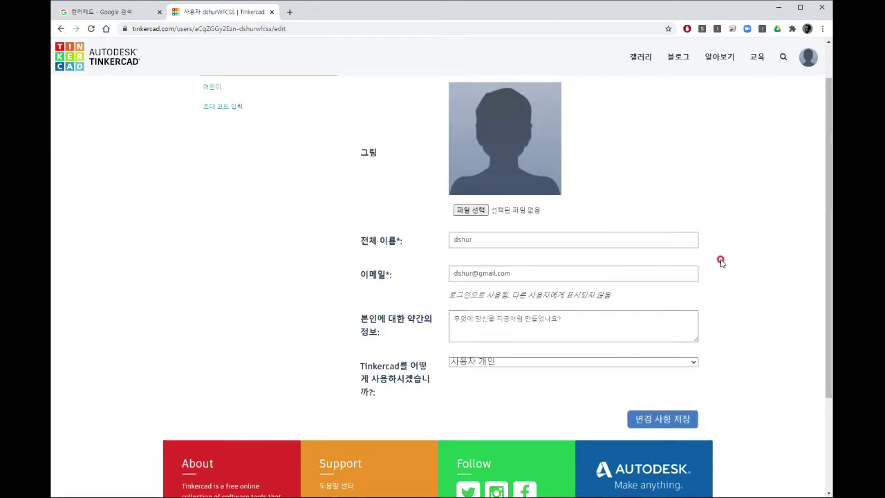
# Step: Return to the Tinkercad dashboard and create a new 3D design
pyautogui.click(65, 61)
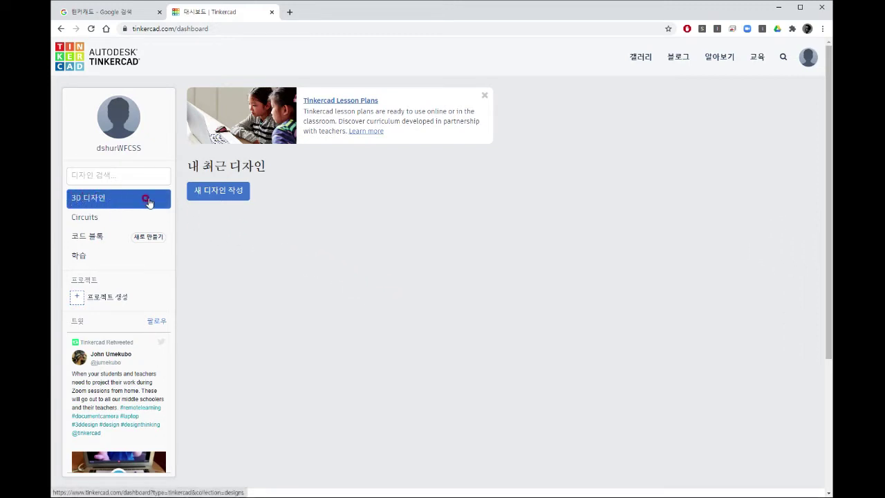
pyautogui.click(229, 192)
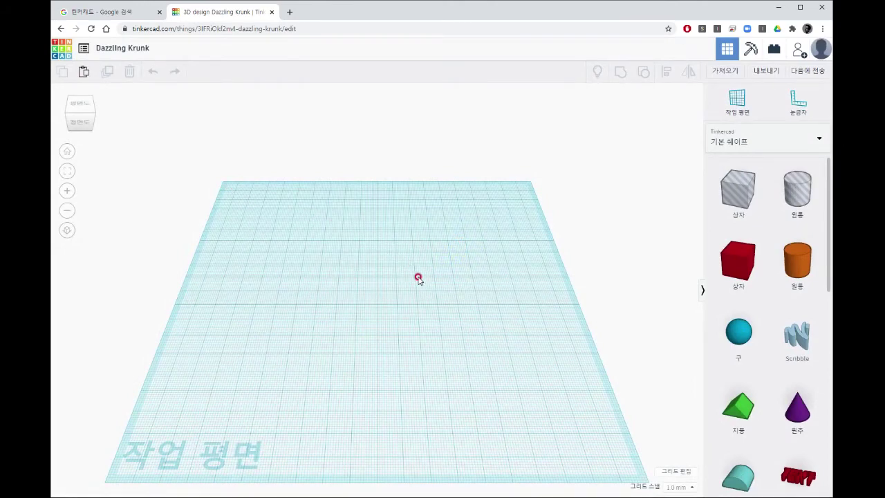
# Step: Examine the empty workplane from tilted and top views at different zoom levels, ending in the home view
pyautogui.moveTo(405, 282); pyautogui.dragTo(406, 237, button='middle')
pyautogui.moveTo(409, 233); pyautogui.dragTo(405, 244, button='right')
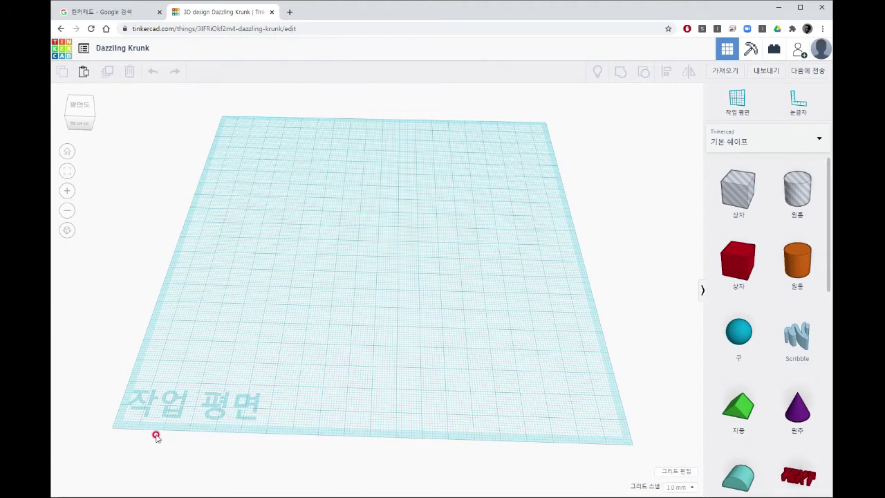
pyautogui.click(79, 107)
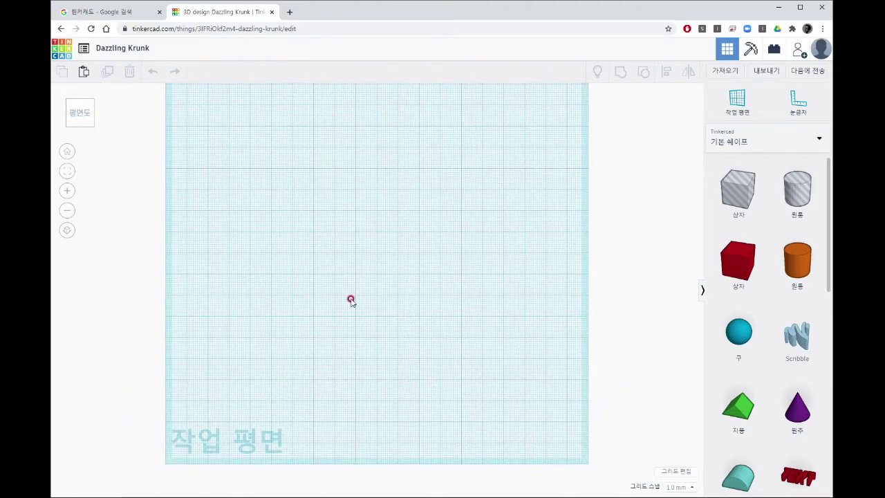
pyautogui.scroll(-2, 353, 295)
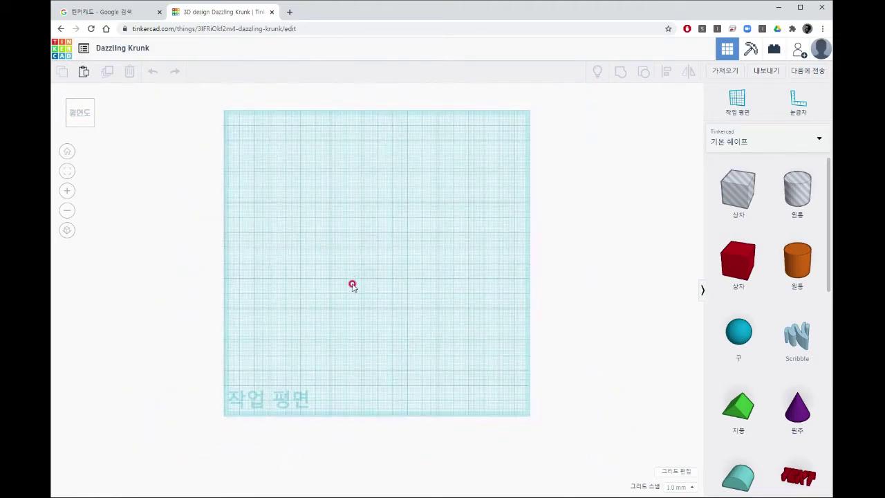
pyautogui.scroll(2, 359, 294)
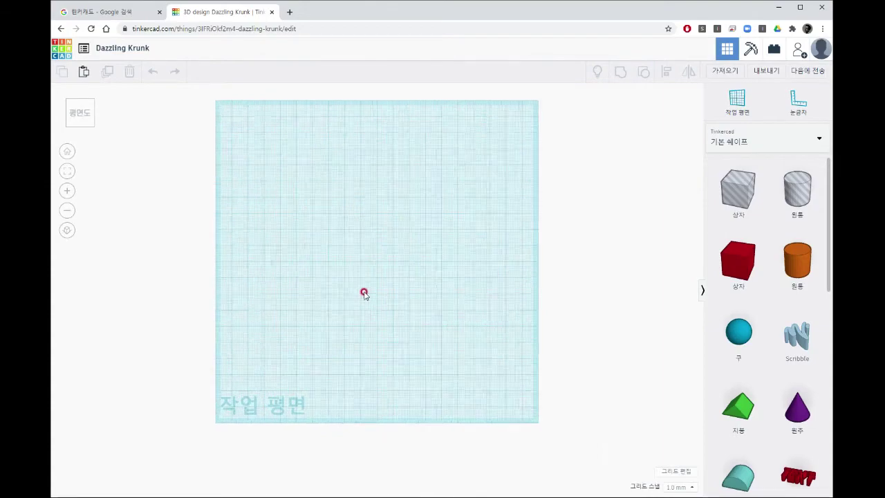
pyautogui.scroll(-2, 361, 290)
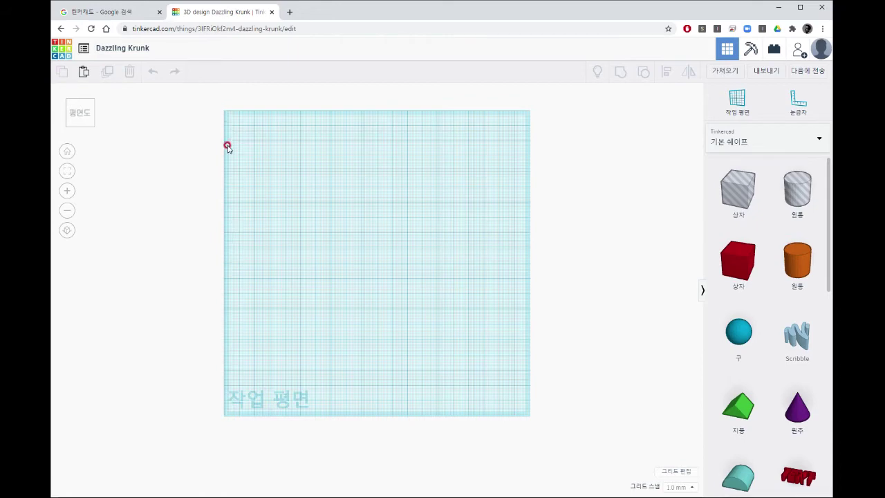
pyautogui.moveTo(346, 371); pyautogui.dragTo(346, 324, button='right')
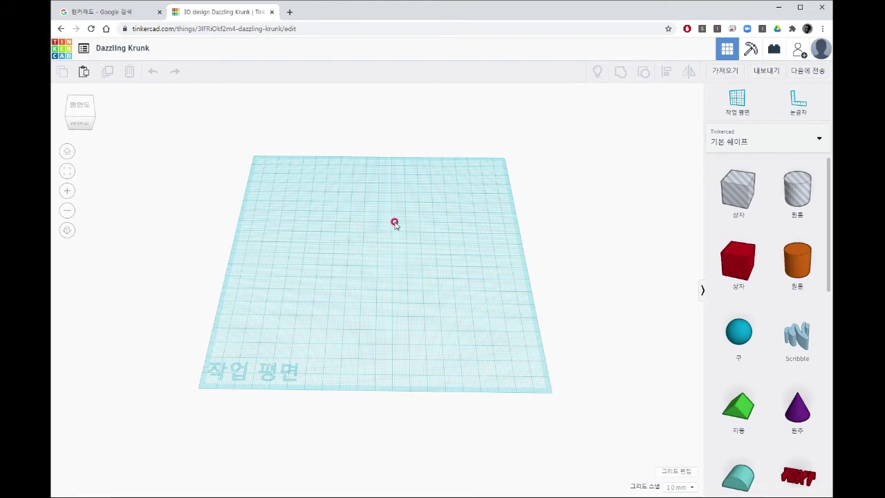
pyautogui.moveTo(402, 219); pyautogui.dragTo(323, 263)
pyautogui.moveTo(359, 202); pyautogui.dragTo(312, 217)
pyautogui.moveTo(290, 188); pyautogui.dragTo(474, 344)
pyautogui.moveTo(296, 191); pyautogui.dragTo(460, 324)
pyautogui.click(78, 107)
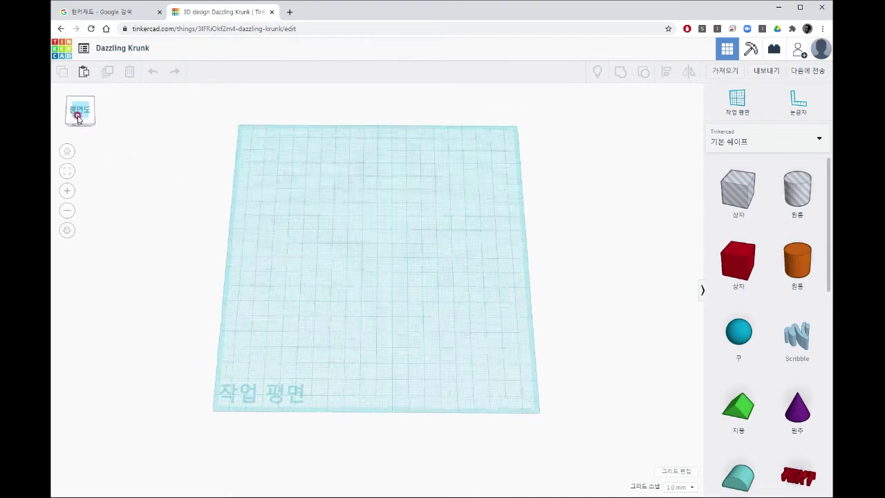
pyautogui.click(67, 151)
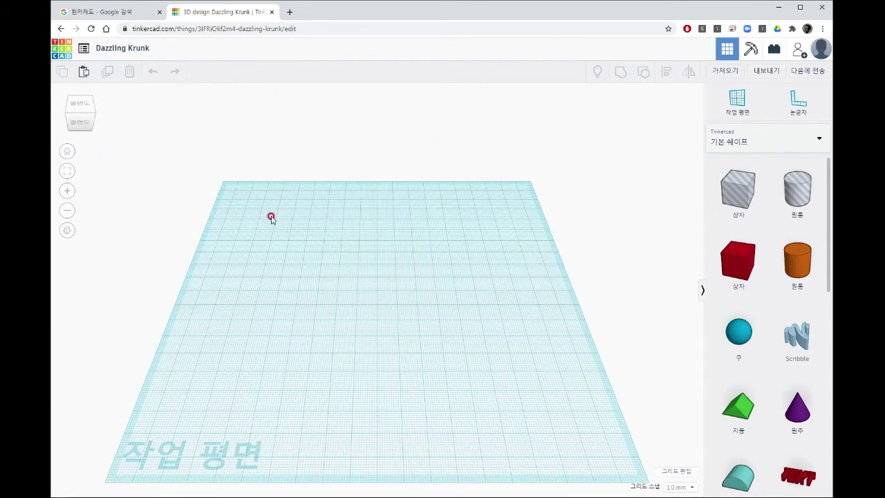
pyautogui.moveTo(244, 194); pyautogui.dragTo(498, 401)
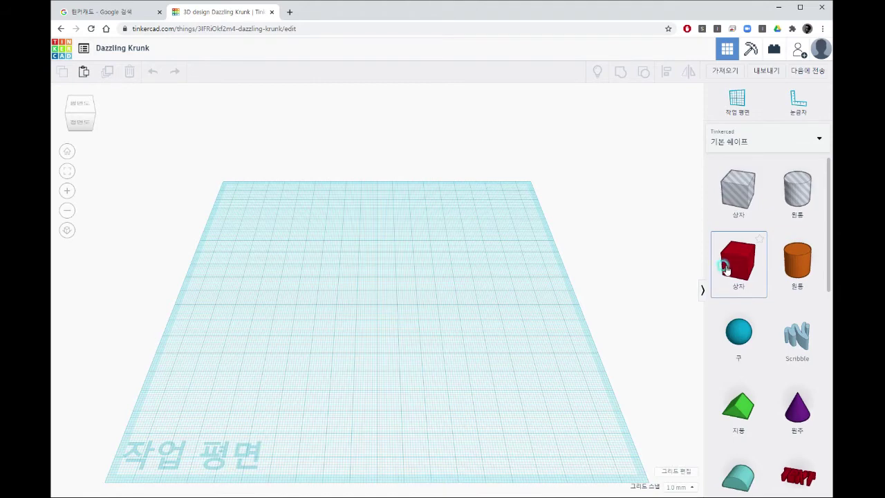
# Step: Place two solid red boxes on the workplane, the second in front and to the right of the first
pyautogui.moveTo(712, 272); pyautogui.dragTo(317, 292)
pyautogui.moveTo(735, 264); pyautogui.dragTo(380, 338)
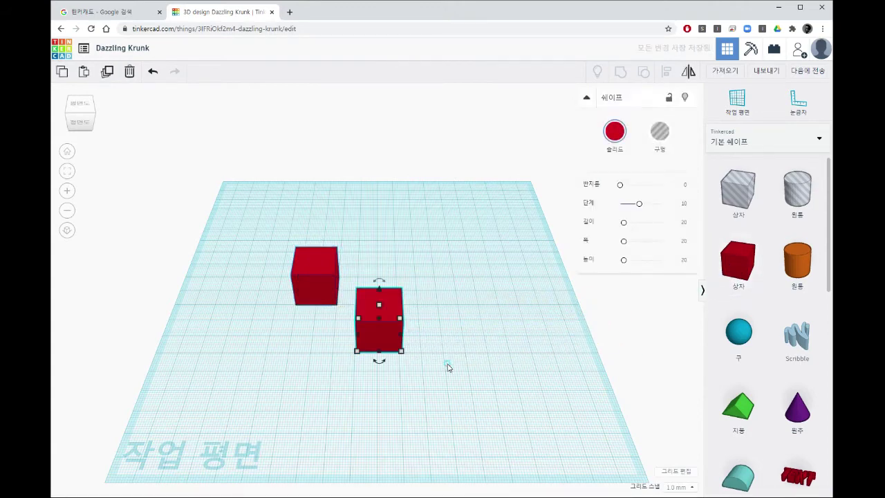
pyautogui.click(405, 347)
# Step: Select the red boxes one at a time and together with a selection window, clearing the selection after each try
pyautogui.click(377, 313)
pyautogui.click(316, 278)
pyautogui.click(467, 366)
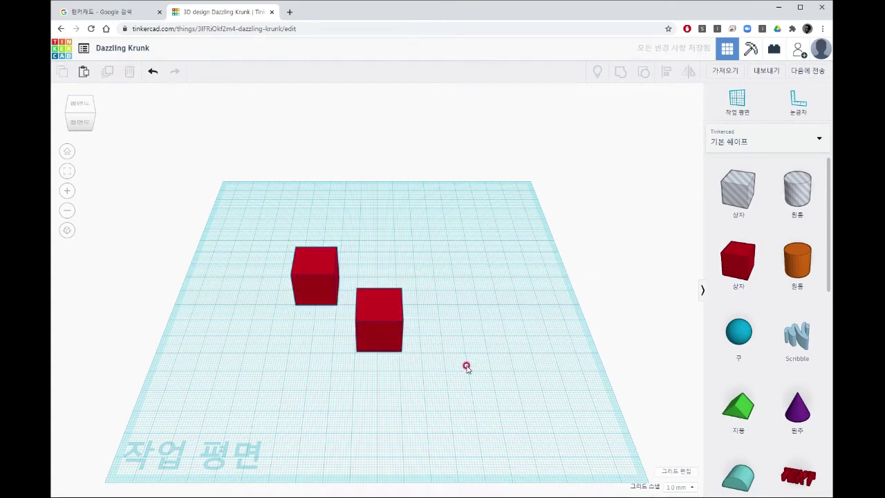
pyautogui.moveTo(257, 234); pyautogui.dragTo(469, 403)
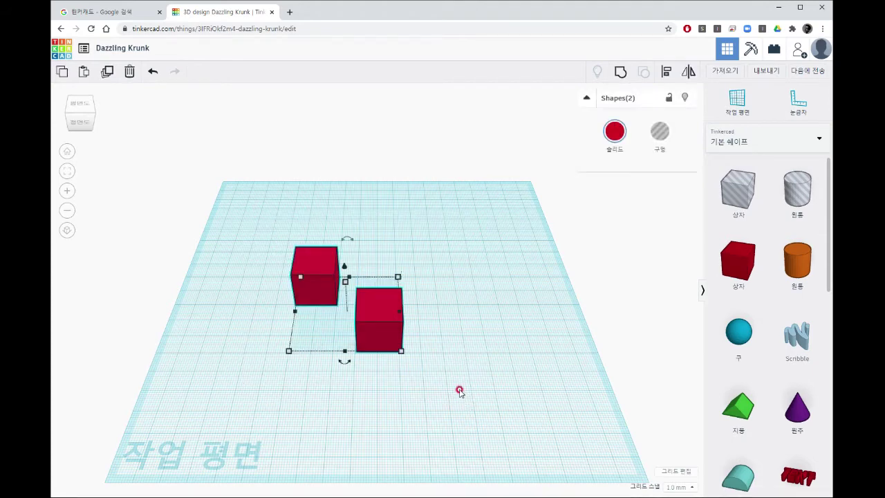
pyautogui.click(459, 389)
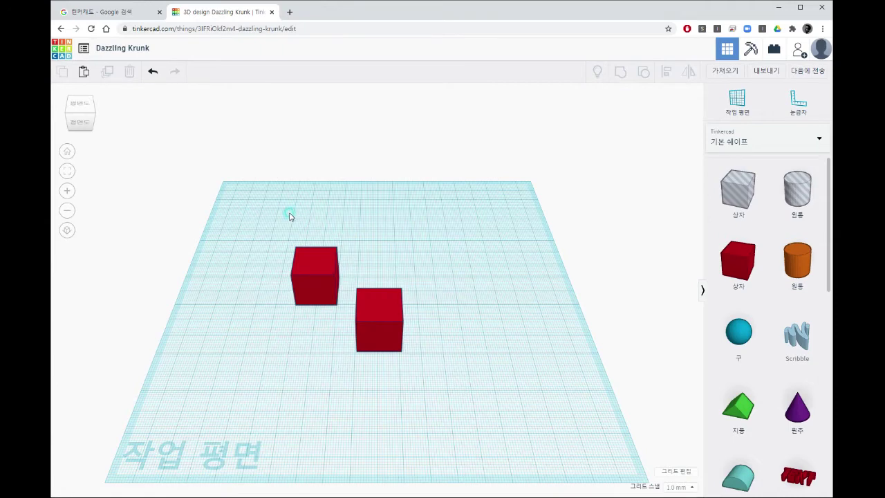
pyautogui.moveTo(255, 212); pyautogui.dragTo(480, 408)
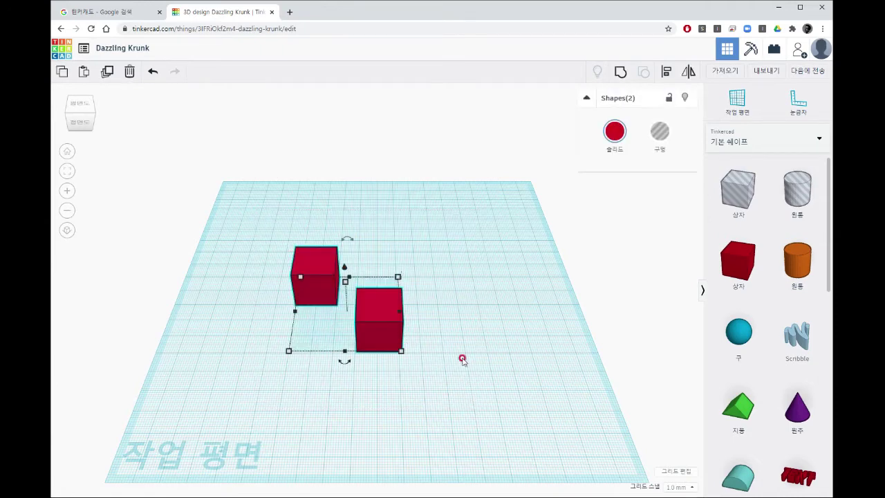
pyautogui.click(449, 260)
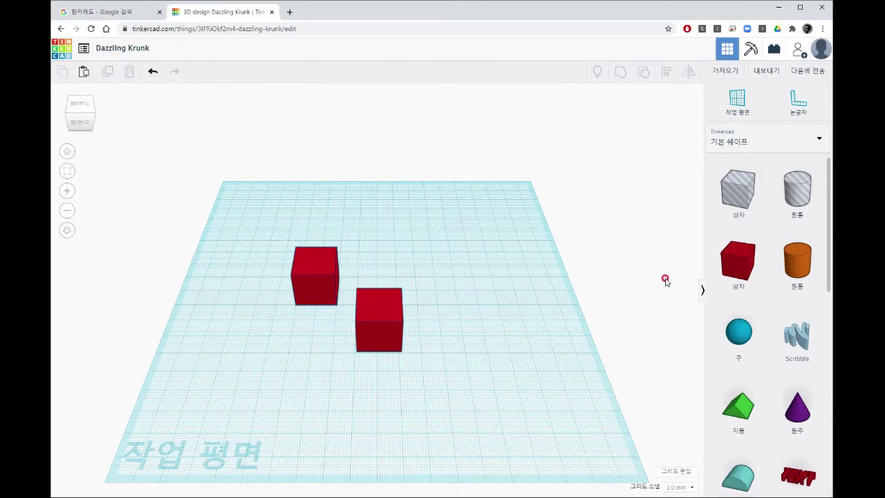
# Step: Place a solid orange cylinder on the workplane behind the two red boxes and deselect it
pyautogui.click(794, 267)
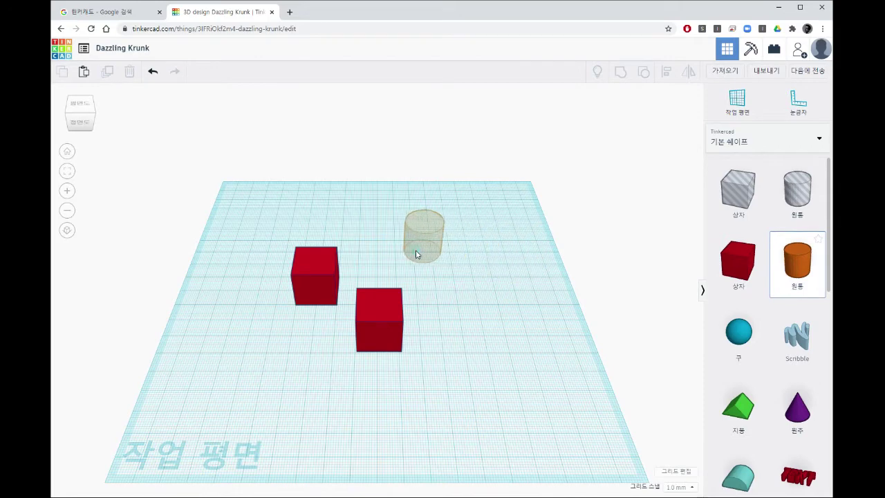
pyautogui.click(394, 253)
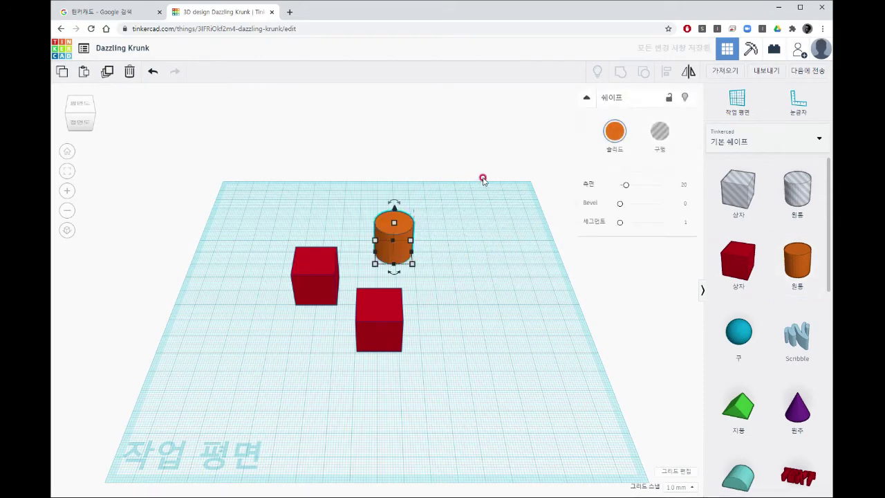
pyautogui.click(480, 179)
# Step: Examine the two boxes and the cylinder from several sides, both close up and from a distance
pyautogui.moveTo(479, 177); pyautogui.dragTo(478, 177, button='right')
pyautogui.click(404, 244)
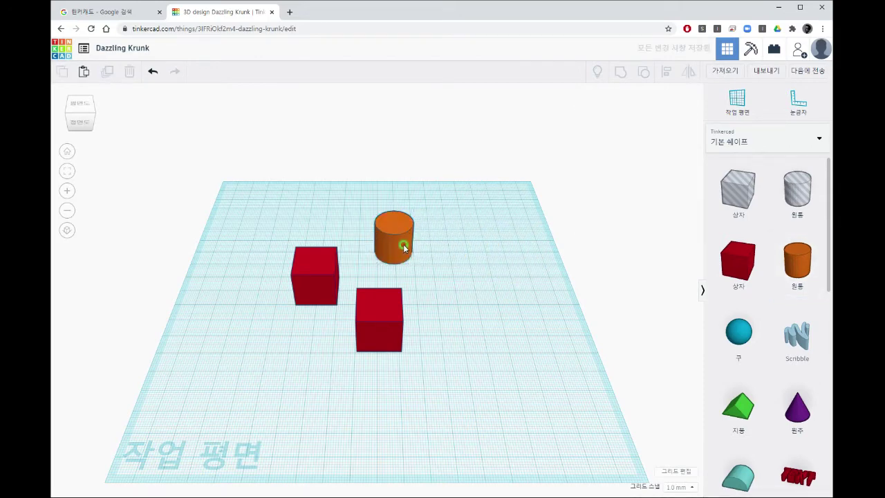
pyautogui.moveTo(454, 241); pyautogui.dragTo(449, 244, button='right')
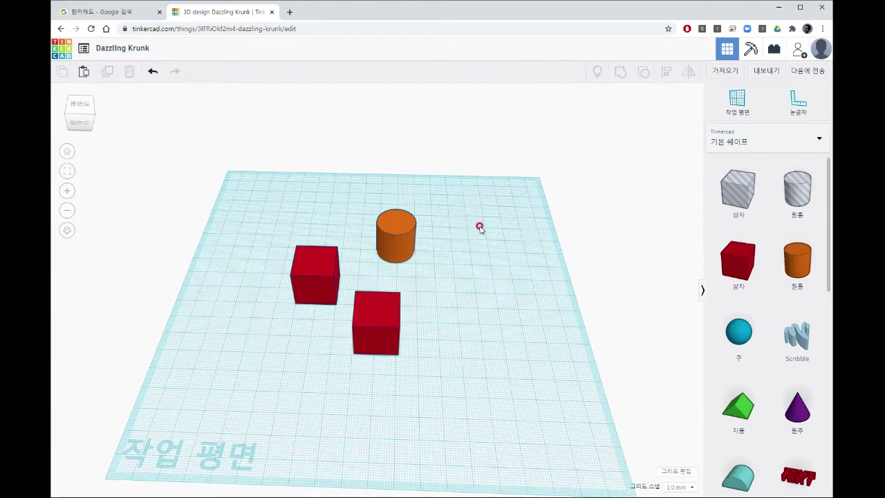
pyautogui.moveTo(482, 205); pyautogui.dragTo(391, 209, button='right')
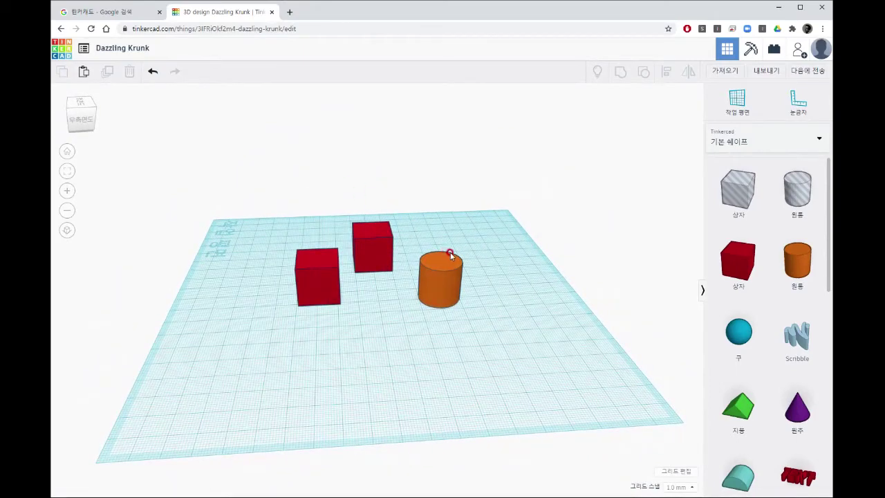
pyautogui.moveTo(472, 249); pyautogui.dragTo(470, 281, button='right')
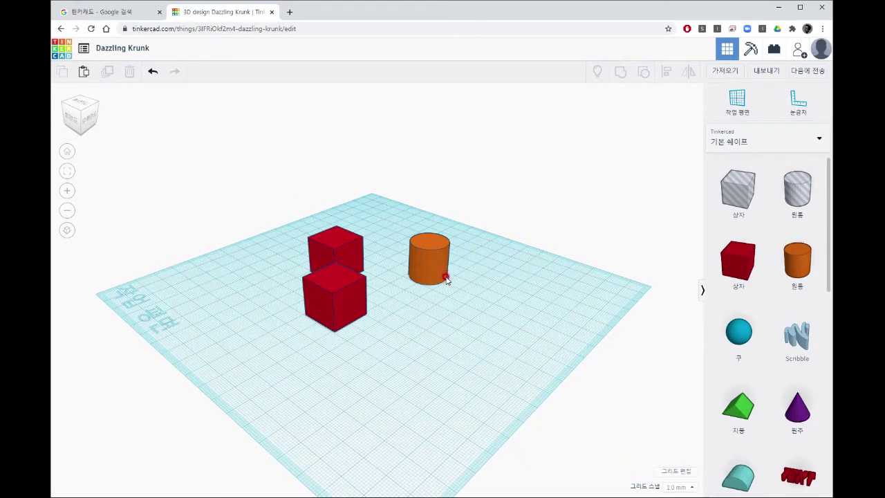
pyautogui.scroll(3, 442, 278)
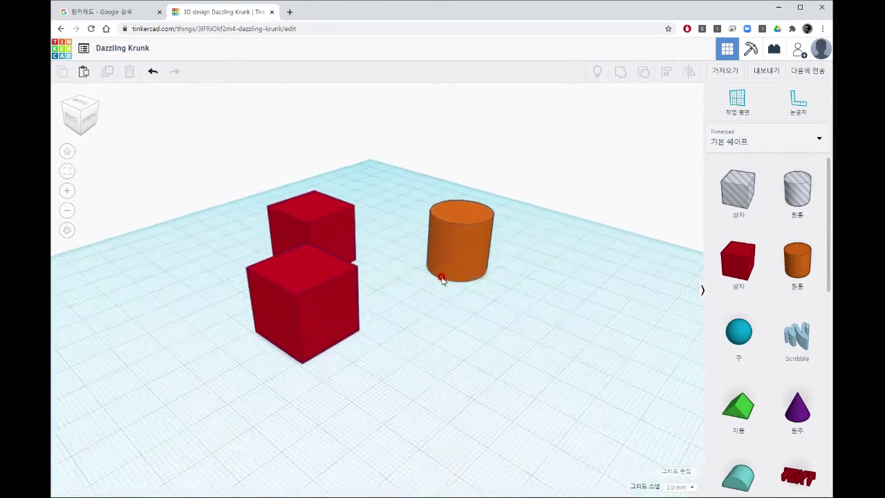
pyautogui.scroll(5, 442, 279)
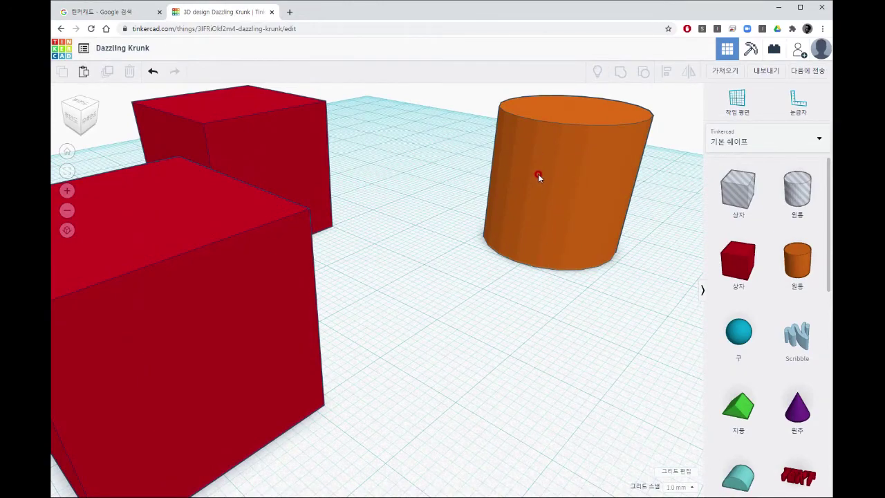
pyautogui.scroll(-4, 415, 274)
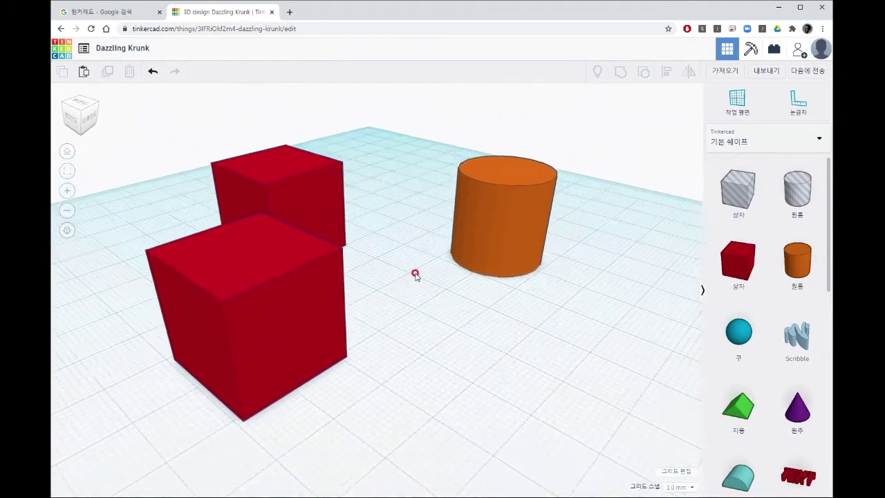
pyautogui.scroll(-3, 414, 274)
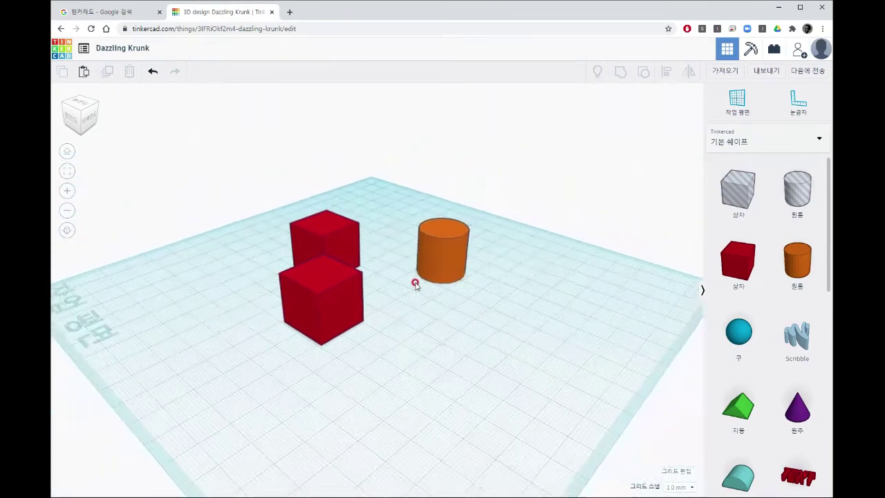
pyautogui.scroll(5, 414, 282)
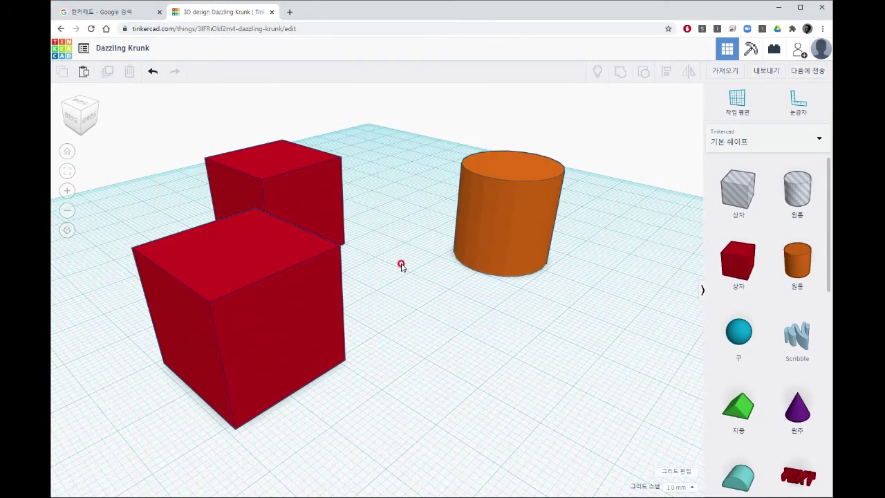
pyautogui.scroll(-5, 401, 267)
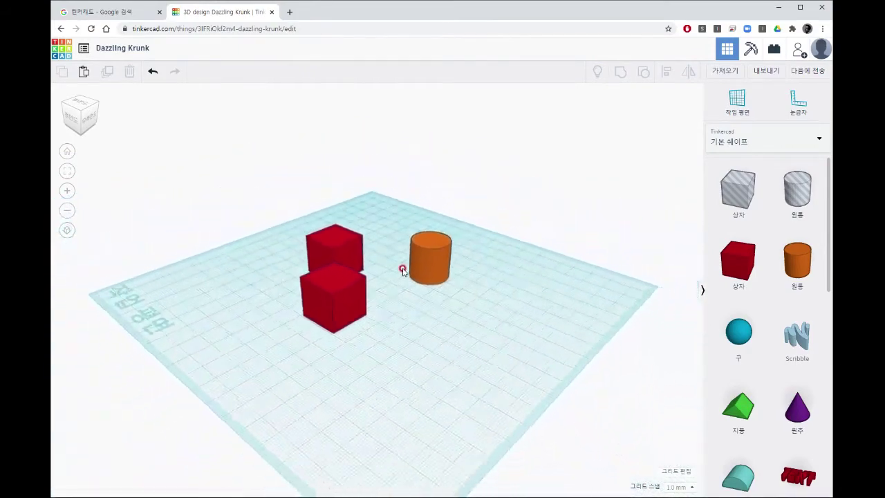
pyautogui.scroll(4, 391, 278)
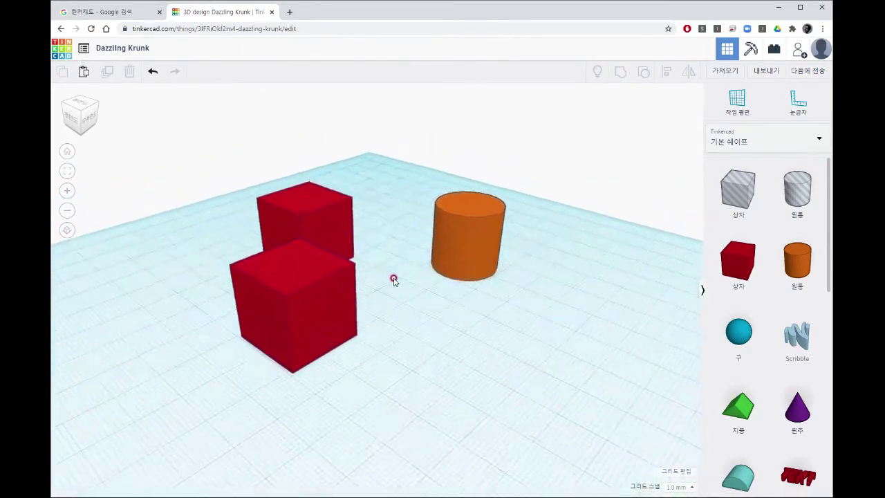
# Step: Examine the red boxes and the orange cylinder at different distances, bringing the cylinder to the middle for a close-up look
pyautogui.scroll(-5, 394, 280)
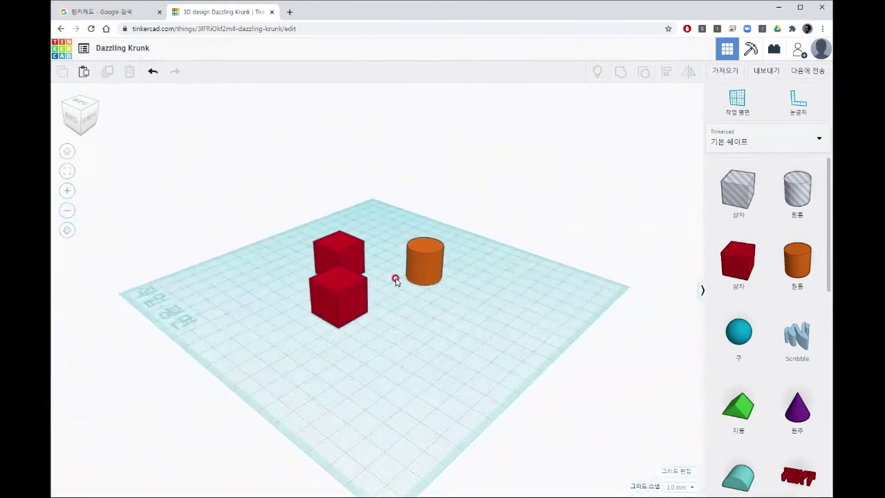
pyautogui.scroll(4, 396, 281)
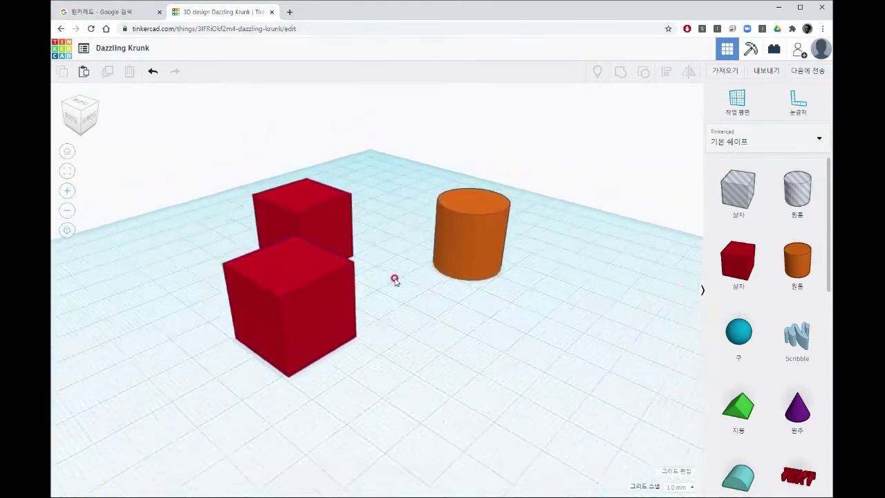
pyautogui.scroll(3, 395, 279)
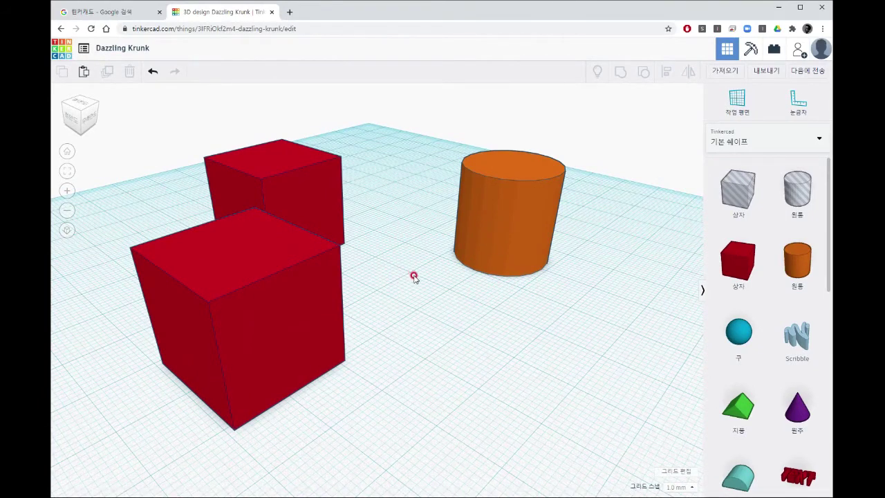
pyautogui.moveTo(394, 287); pyautogui.dragTo(338, 235, button='middle')
pyautogui.moveTo(339, 234); pyautogui.dragTo(589, 342, button='right')
pyautogui.scroll(4, 416, 354)
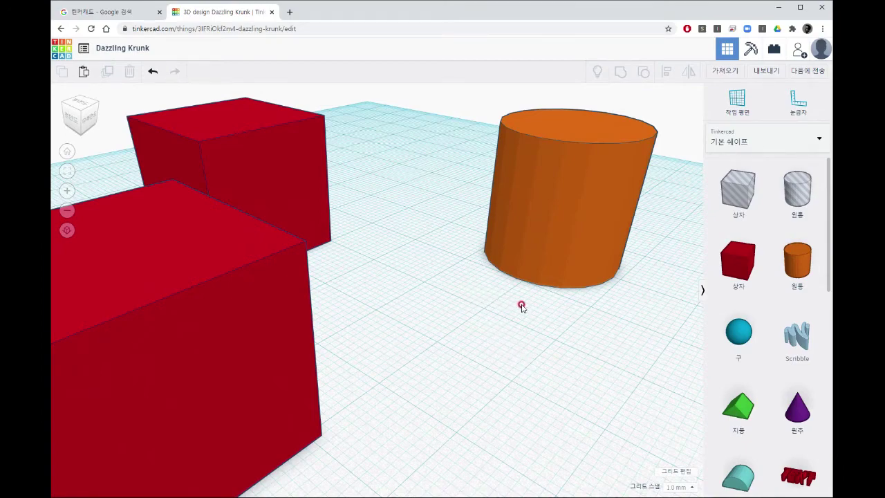
pyautogui.moveTo(562, 314); pyautogui.dragTo(199, 421, button='middle')
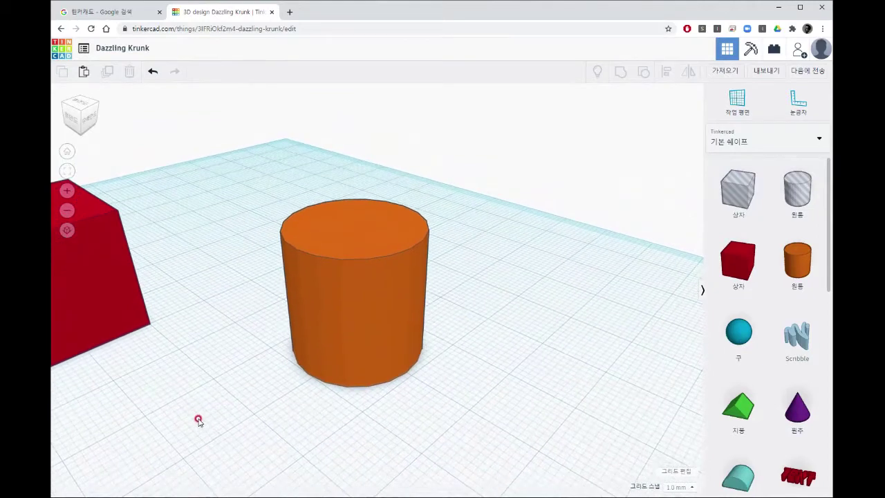
pyautogui.scroll(5, 419, 405)
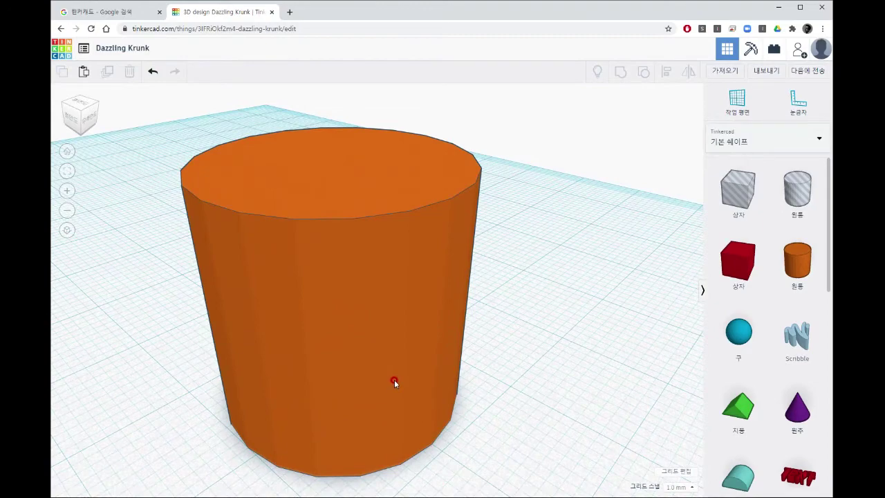
pyautogui.moveTo(537, 303); pyautogui.dragTo(456, 320, button='right')
pyautogui.scroll(-6, 455, 320)
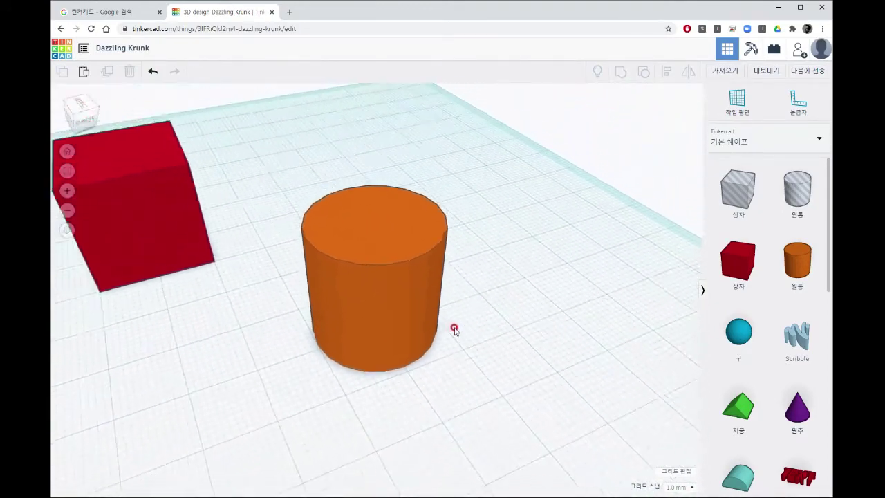
# Step: Bring all three shapes back into view and look at them from the side and from the front
pyautogui.scroll(-4, 454, 329)
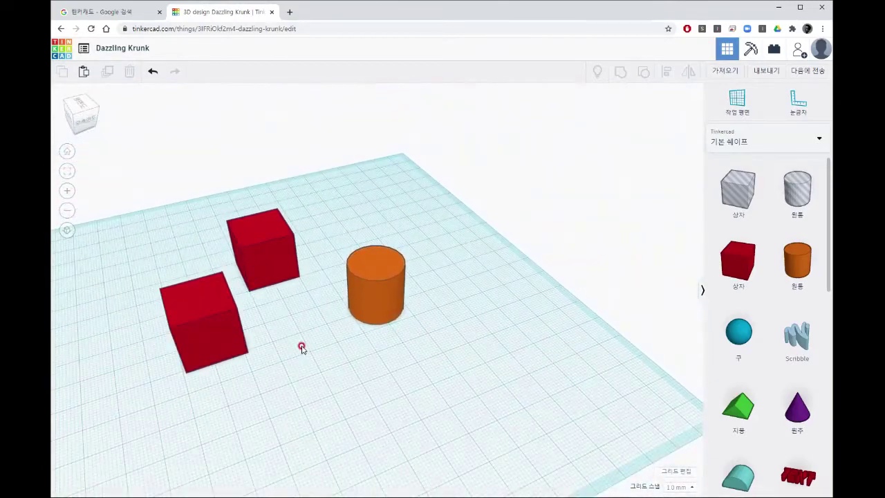
pyautogui.moveTo(302, 346); pyautogui.dragTo(389, 355, button='middle')
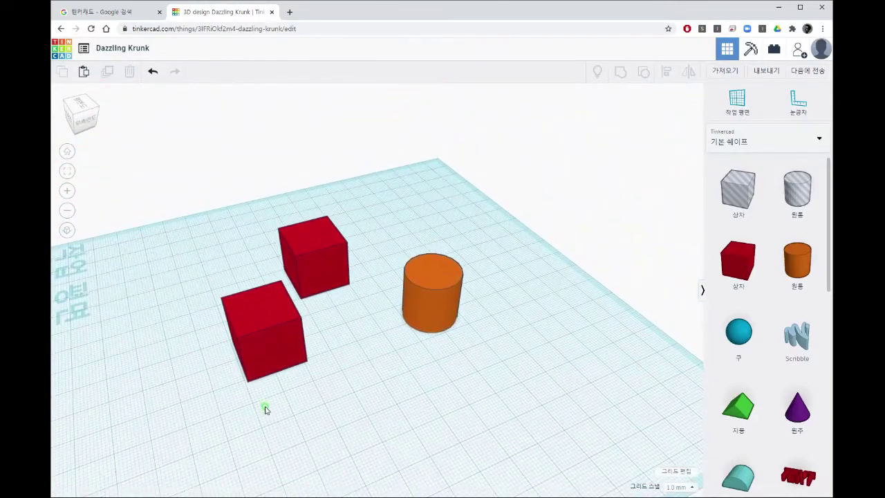
pyautogui.moveTo(265, 409); pyautogui.dragTo(351, 392, button='right')
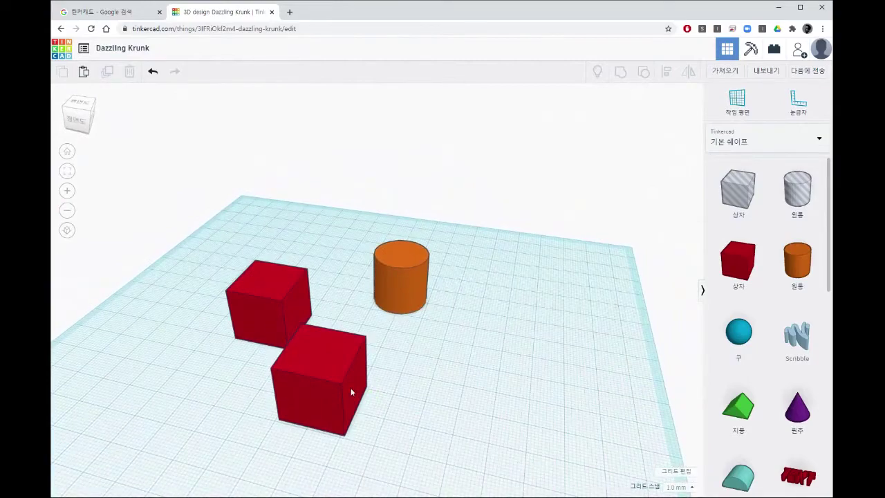
pyautogui.moveTo(351, 391); pyautogui.dragTo(393, 324, button='middle')
pyautogui.middleClick(460, 320)
pyautogui.moveTo(460, 320); pyautogui.dragTo(443, 337, button='right')
# Step: Select the front red box twice, clearing the selection each time, and turn the view toward the cylinder
pyautogui.click(377, 308)
pyautogui.click(439, 286)
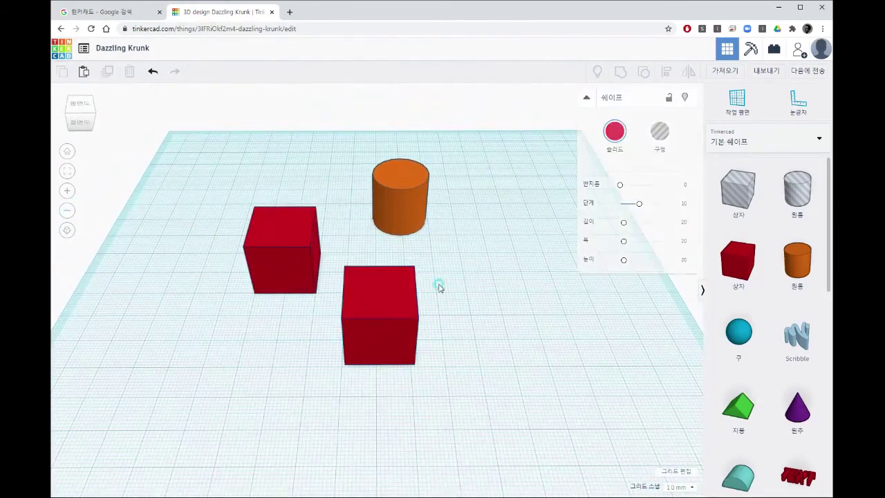
pyautogui.click(374, 290)
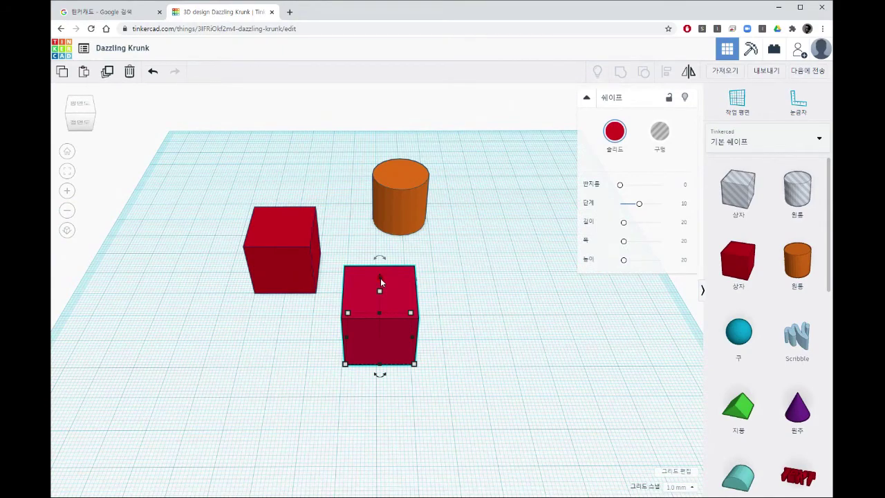
pyautogui.click(453, 312)
pyautogui.moveTo(463, 324)
pyautogui.mouseDown(button='right')
pyautogui.moveTo(350, 322)
pyautogui.moveTo(452, 318)
pyautogui.mouseUp(button='right')
pyautogui.click(426, 315)
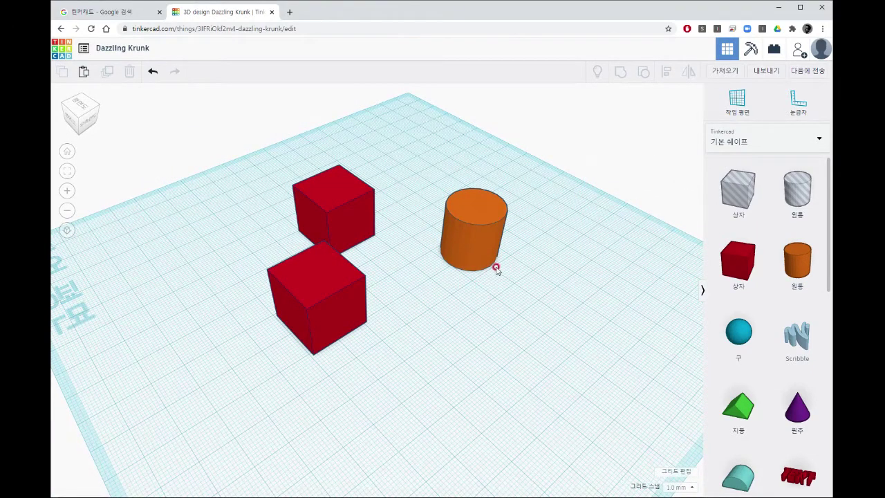
# Step: Select the orange cylinder close up, inspect it near and from far away, and clear the selection
pyautogui.scroll(6, 494, 268)
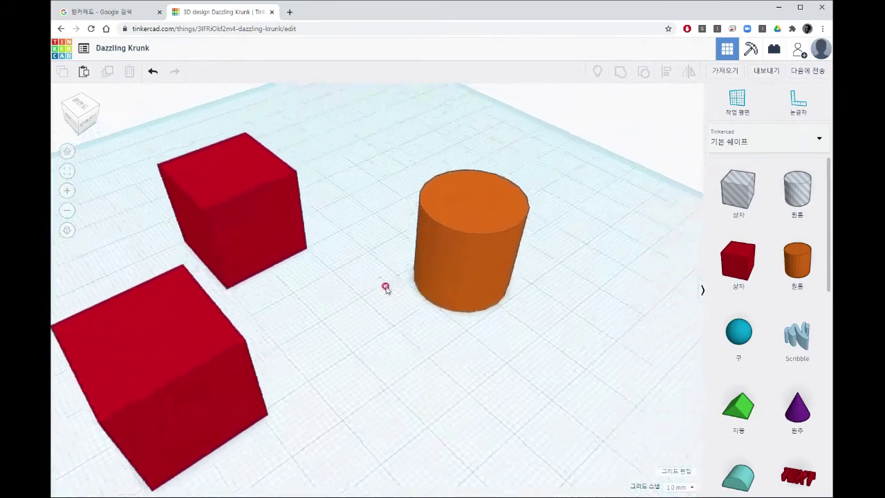
pyautogui.scroll(2, 423, 279)
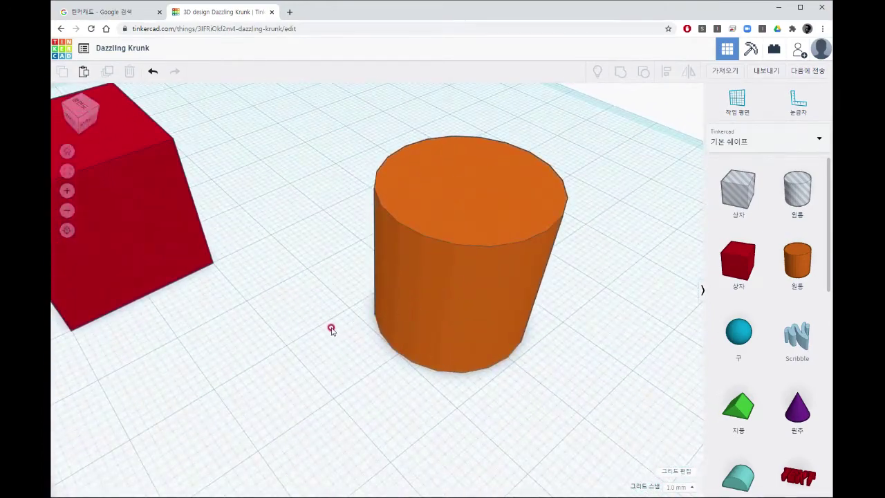
pyautogui.moveTo(425, 299); pyautogui.dragTo(369, 320, button='middle')
pyautogui.scroll(3, 412, 242)
pyautogui.click(413, 243)
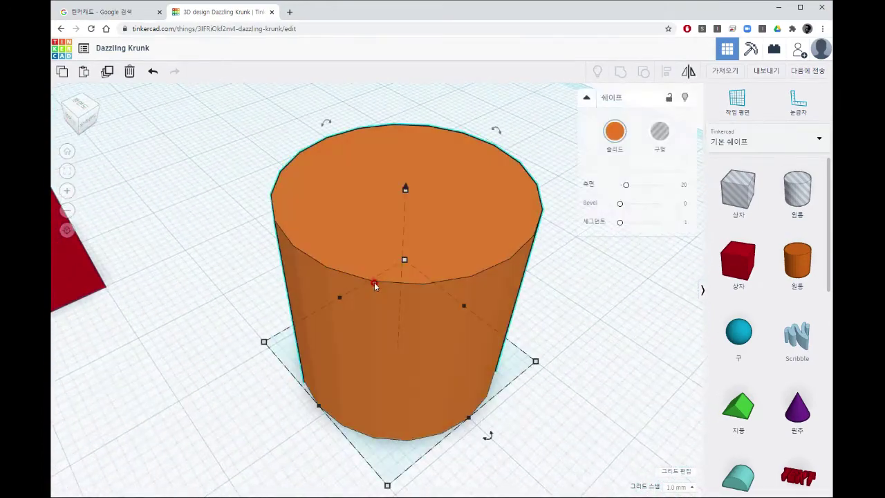
pyautogui.scroll(-5, 410, 264)
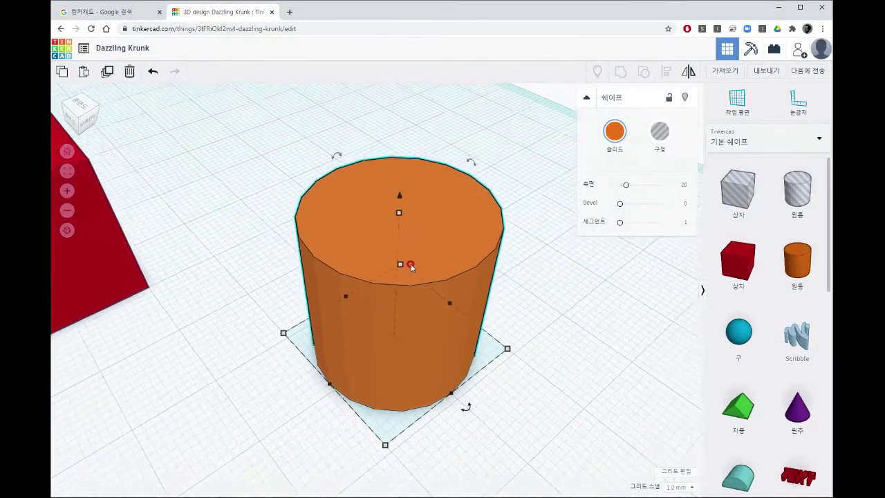
pyautogui.scroll(-6, 408, 290)
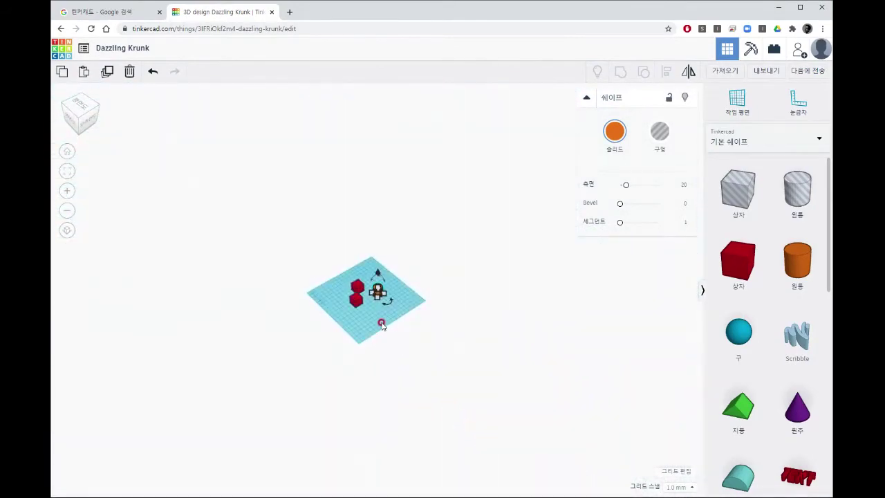
pyautogui.scroll(8, 390, 320)
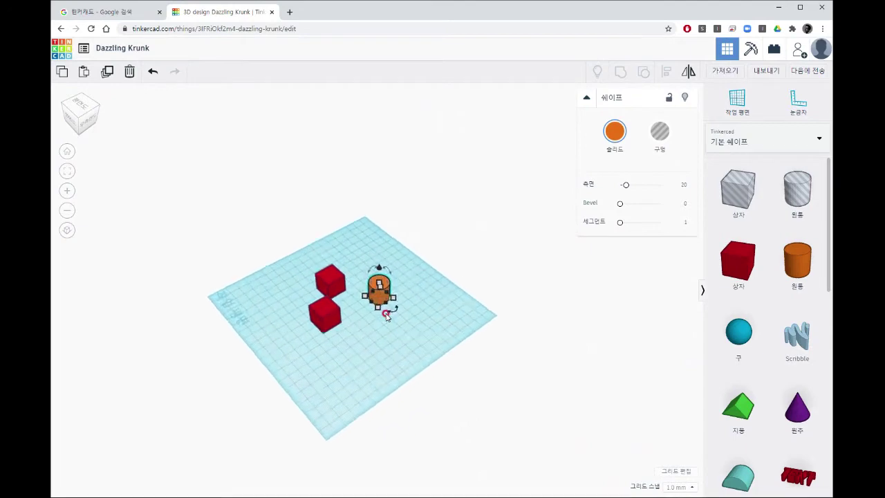
pyautogui.scroll(5, 391, 313)
pyautogui.click(446, 340)
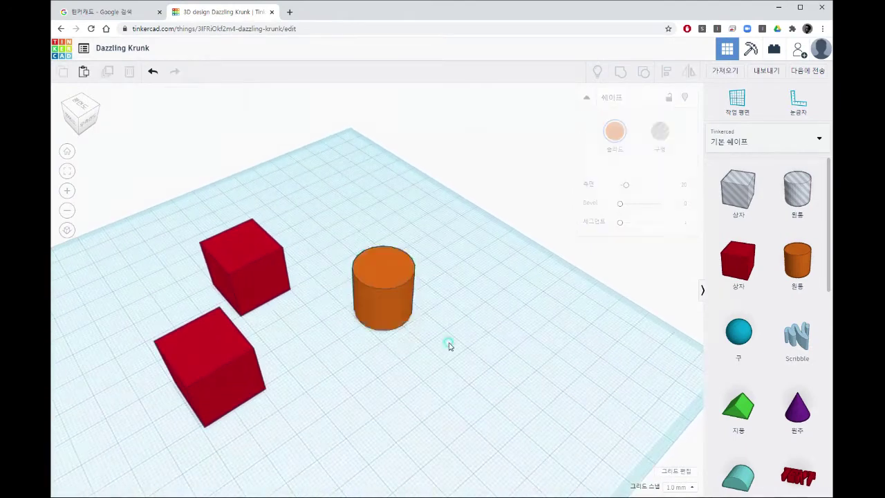
# Step: Select the orange cylinder and look at it from several angles
pyautogui.moveTo(383, 346); pyautogui.dragTo(458, 341, button='right')
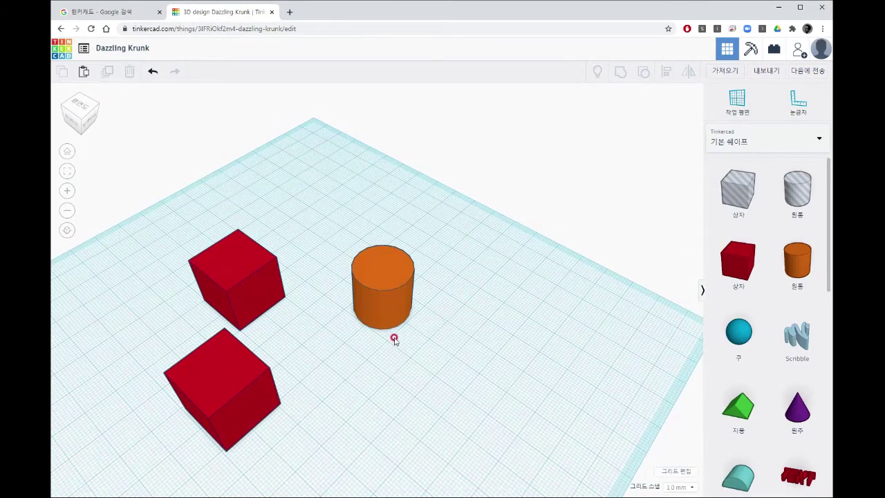
pyautogui.scroll(2, 463, 311)
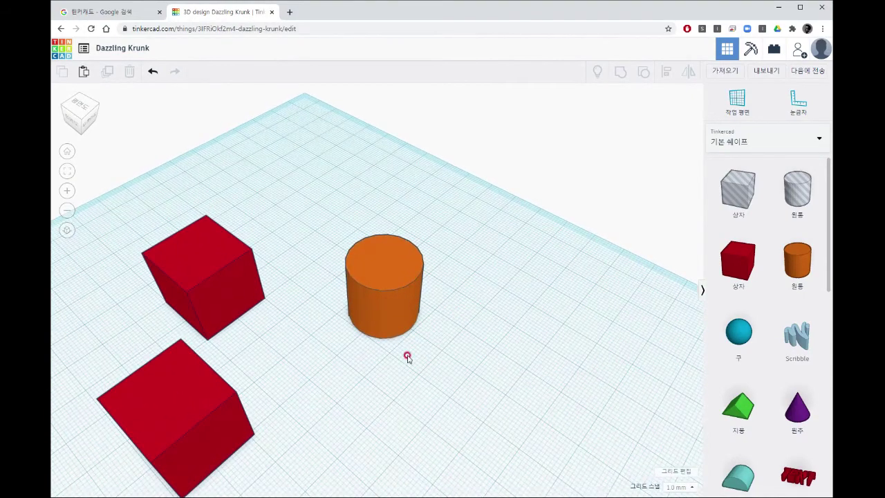
pyautogui.moveTo(388, 348)
pyautogui.mouseDown(button='right')
pyautogui.moveTo(482, 330)
pyautogui.moveTo(404, 345)
pyautogui.mouseUp(button='right')
pyautogui.click(378, 302)
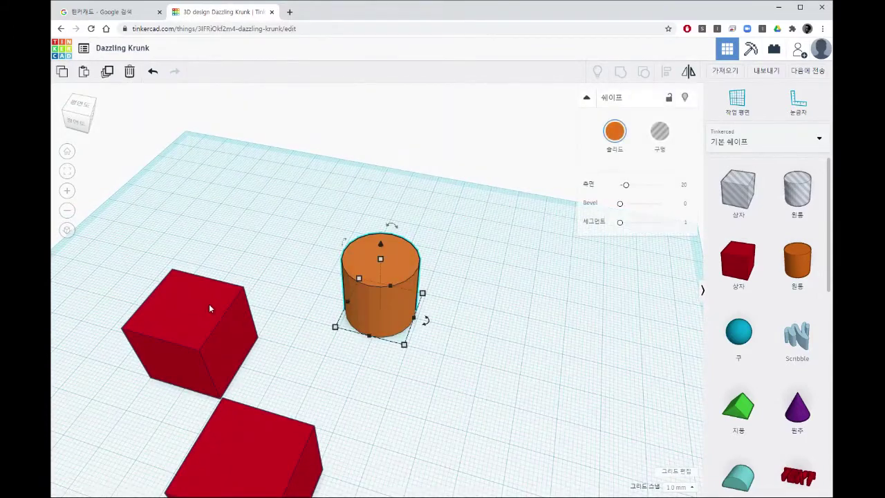
pyautogui.moveTo(115, 138); pyautogui.dragTo(94, 133, button='right')
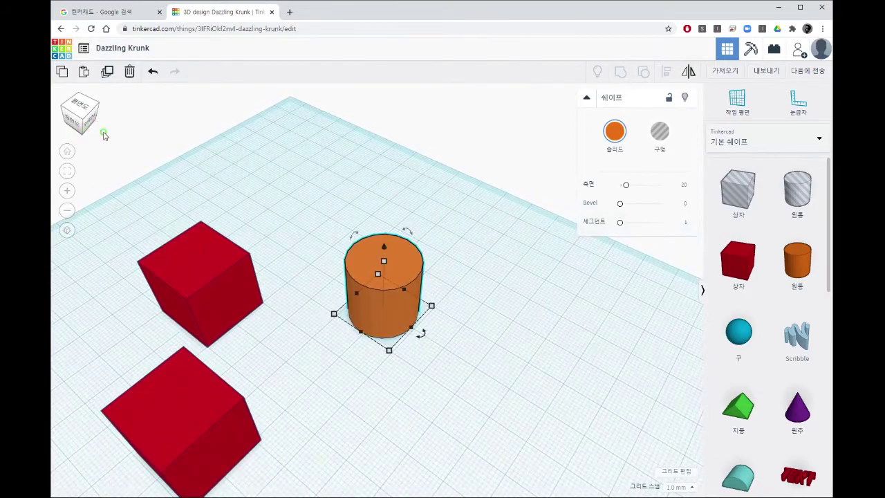
pyautogui.moveTo(140, 150); pyautogui.dragTo(197, 154, button='right')
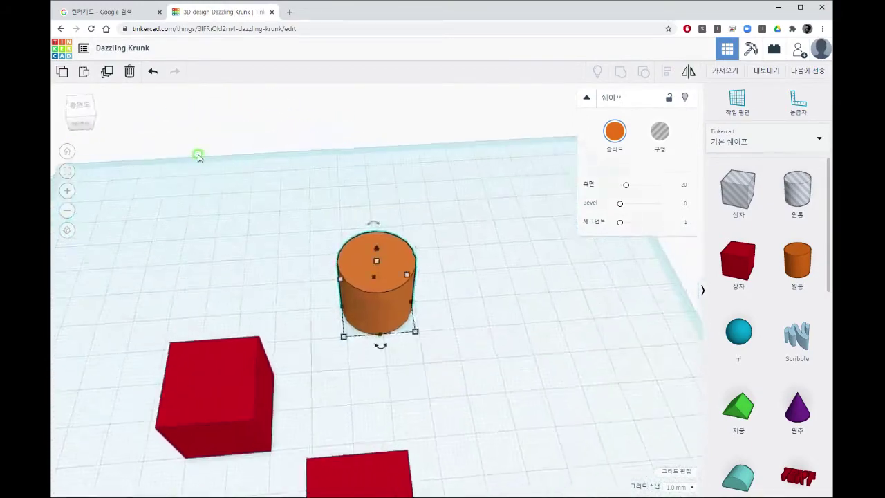
# Step: View the whole workplane straight from the top, and from the tilted angle between top and front
pyautogui.click(81, 111)
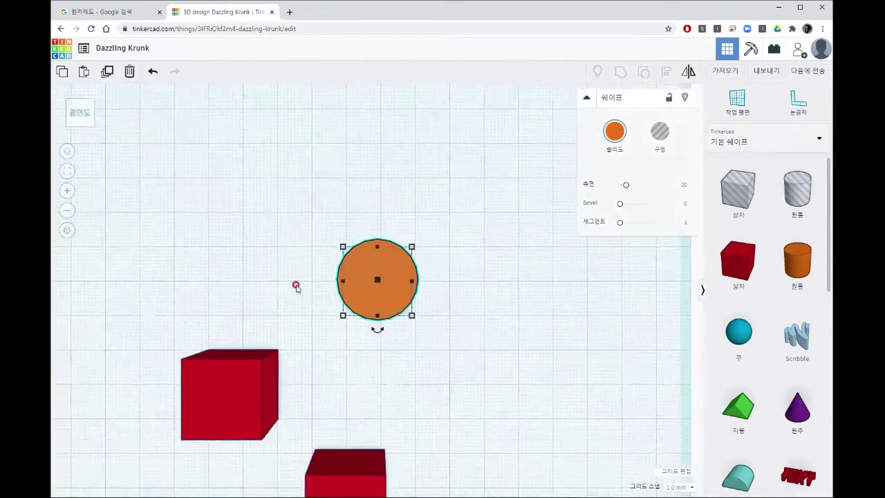
pyautogui.scroll(-4, 326, 298)
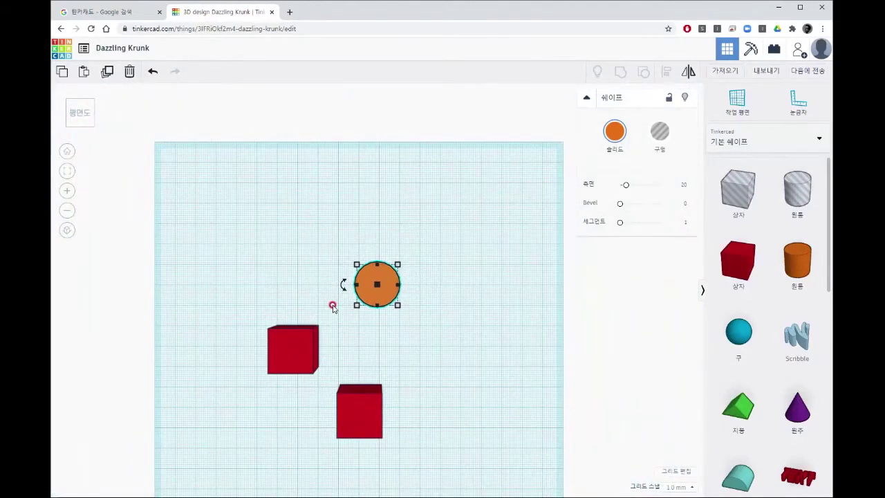
pyautogui.moveTo(332, 287); pyautogui.dragTo(332, 235, button='middle')
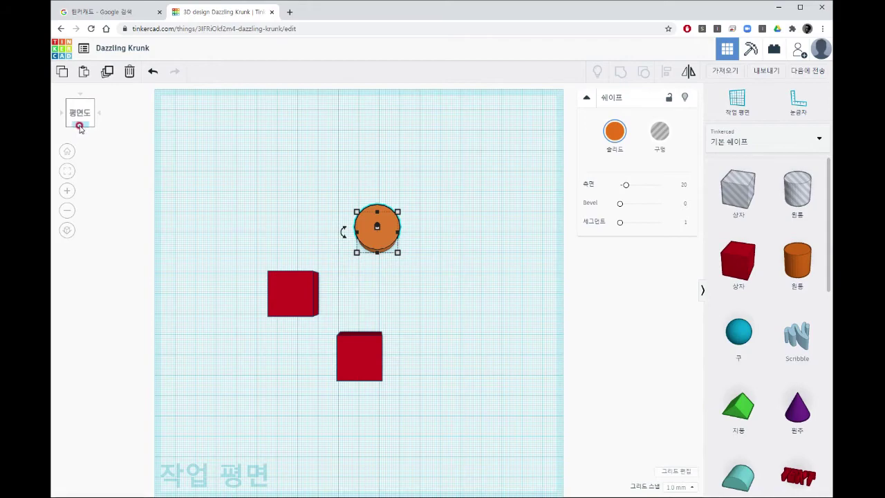
pyautogui.click(79, 126)
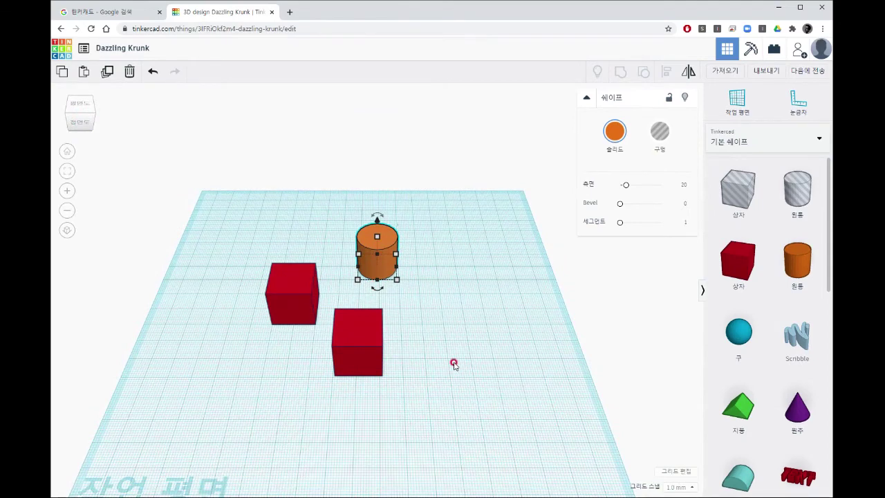
# Step: View the three shapes straight from the front, right, back and left sides in turn
pyautogui.click(79, 125)
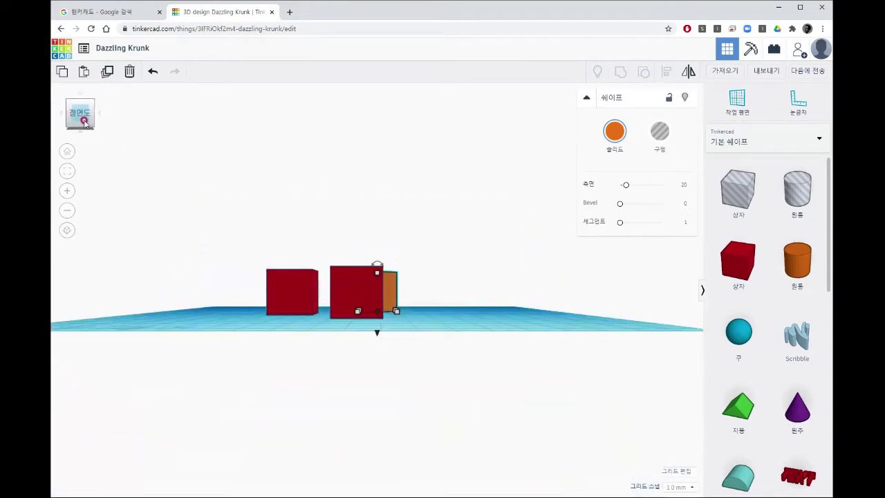
pyautogui.scroll(5, 391, 307)
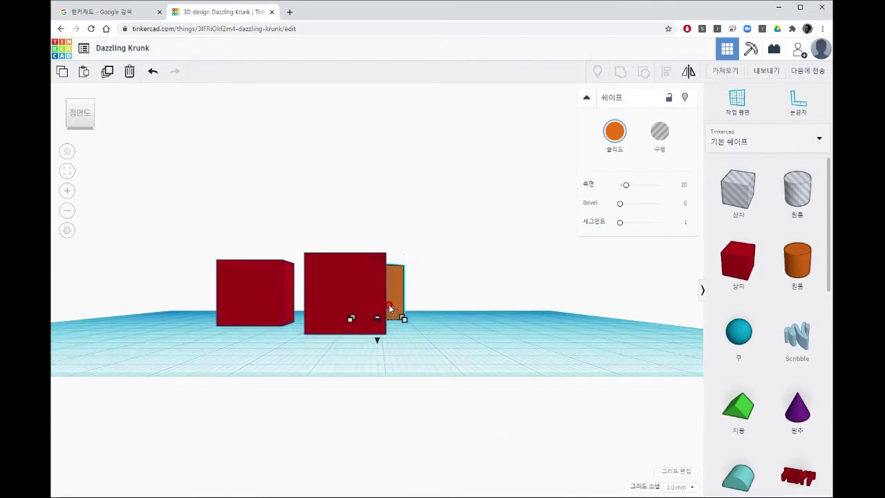
pyautogui.scroll(-5, 392, 309)
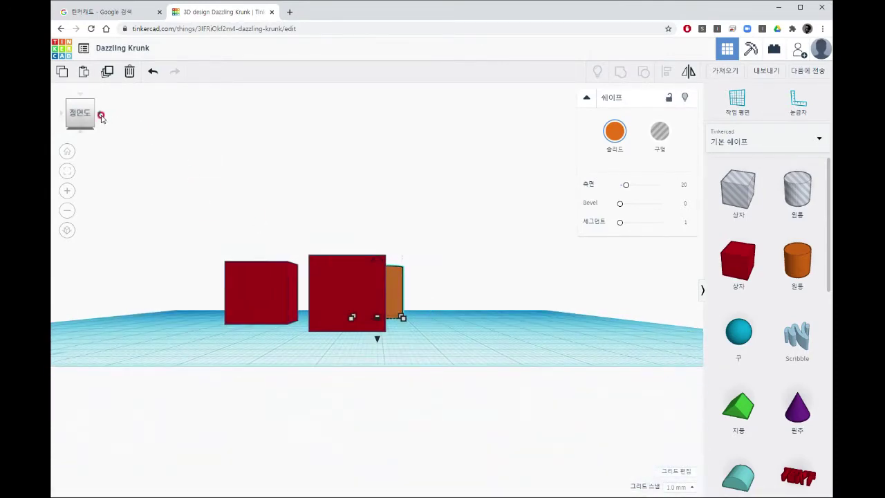
pyautogui.click(100, 118)
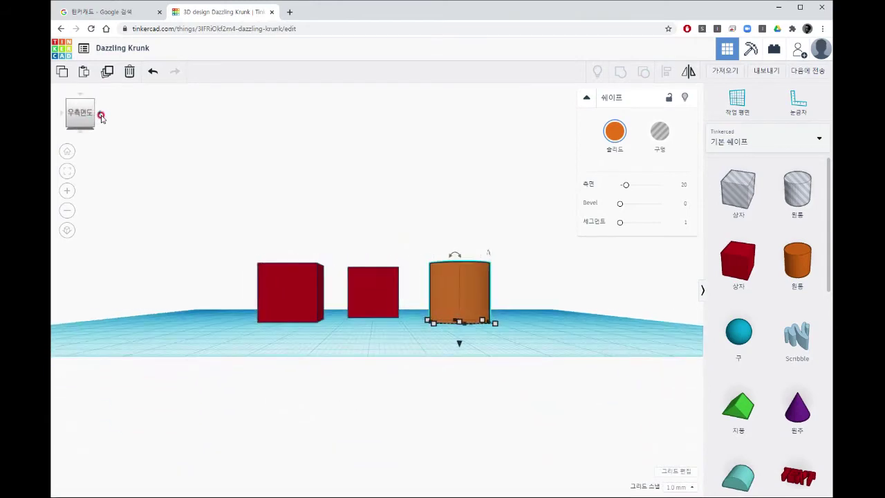
pyautogui.click(101, 118)
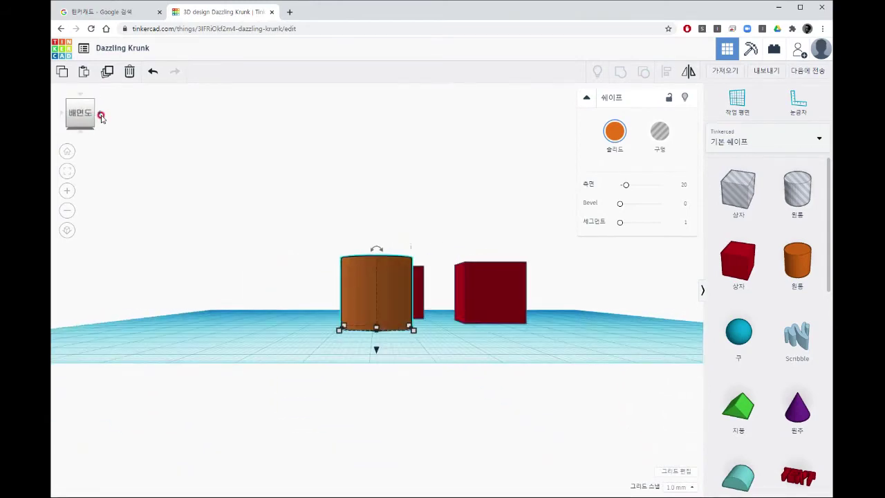
pyautogui.click(101, 118)
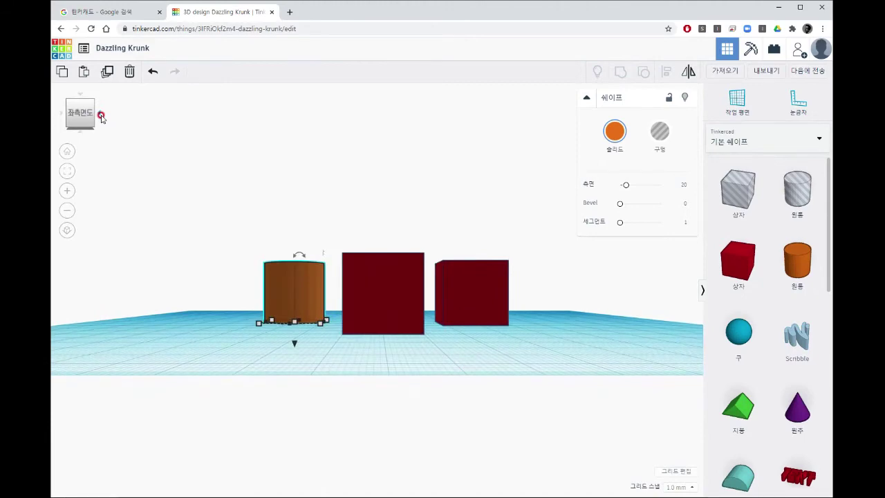
# Step: View the shapes straight from the front, restore the home view and clear the selection
pyautogui.click(101, 118)
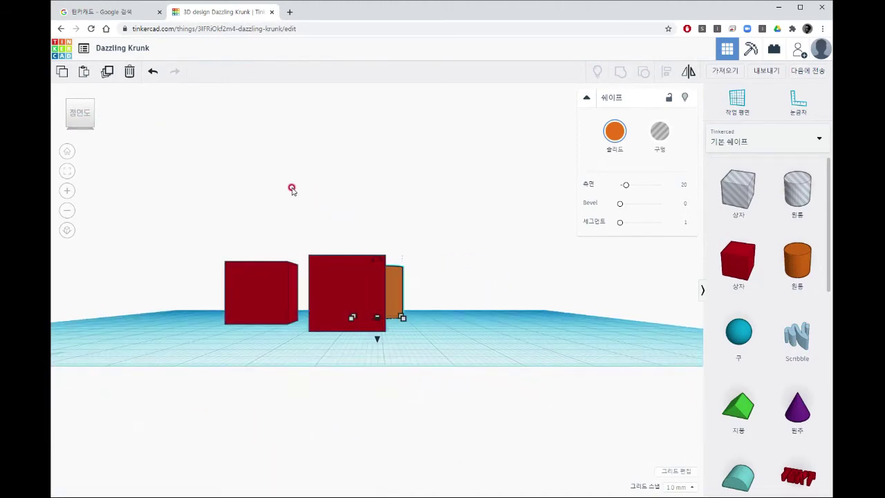
pyautogui.moveTo(290, 201); pyautogui.dragTo(424, 239, button='right')
pyautogui.click(81, 112)
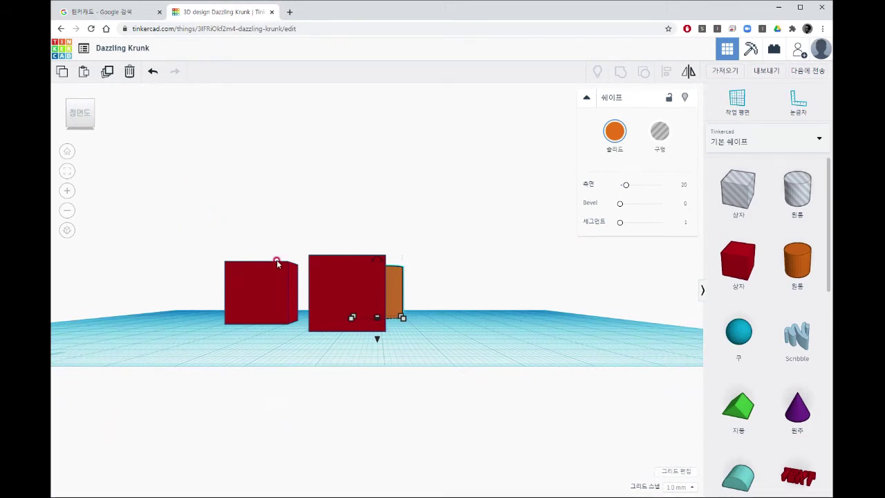
pyautogui.click(68, 152)
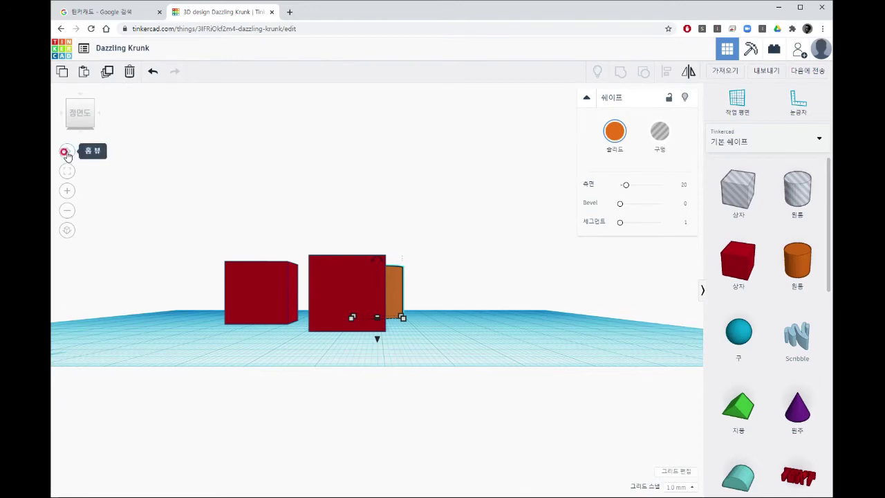
pyautogui.click(67, 152)
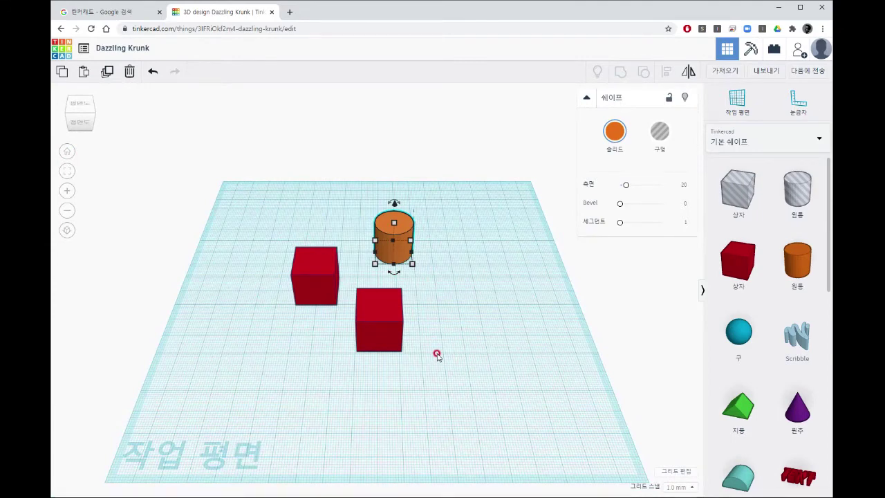
pyautogui.click(440, 307)
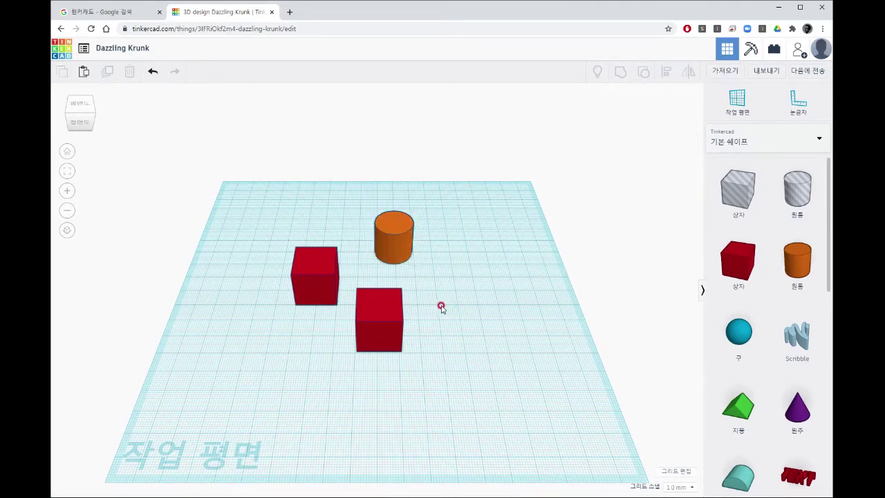
# Step: Move the front red box about 214 mm left, off the workplane, and fit all three shapes in the view
pyautogui.click(68, 171)
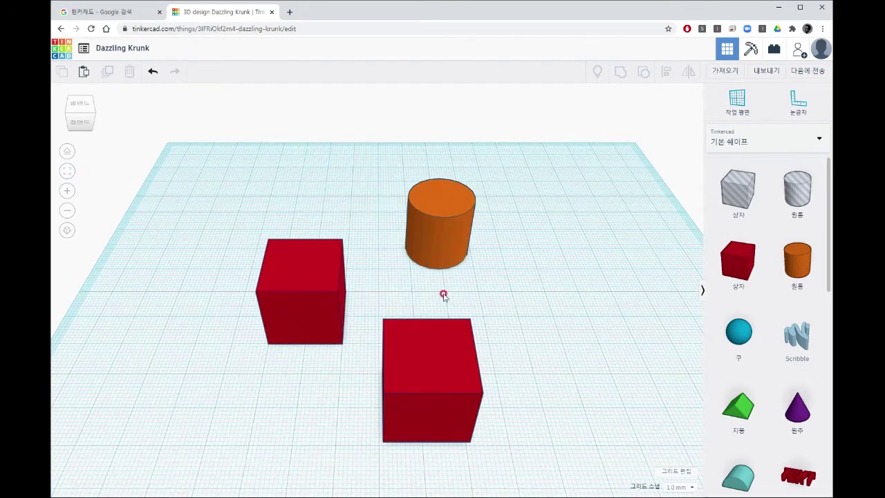
pyautogui.scroll(-10, 432, 324)
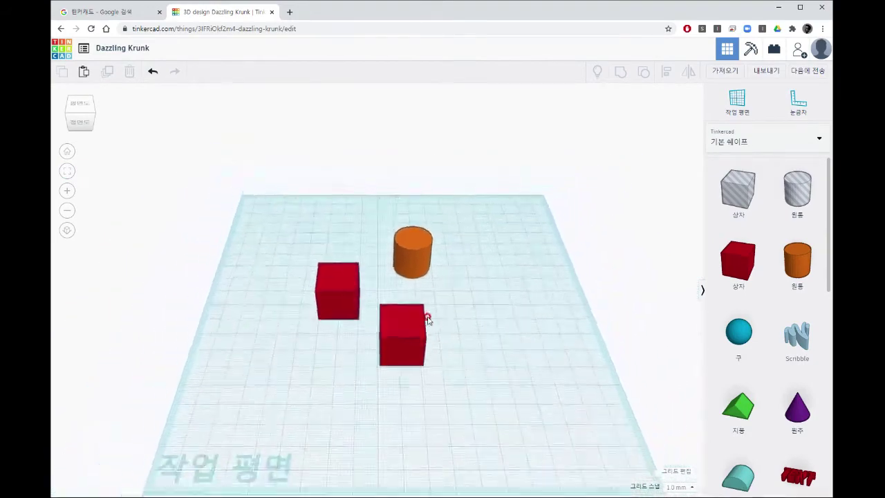
pyautogui.moveTo(389, 317); pyautogui.dragTo(255, 299)
pyautogui.scroll(8, 386, 306)
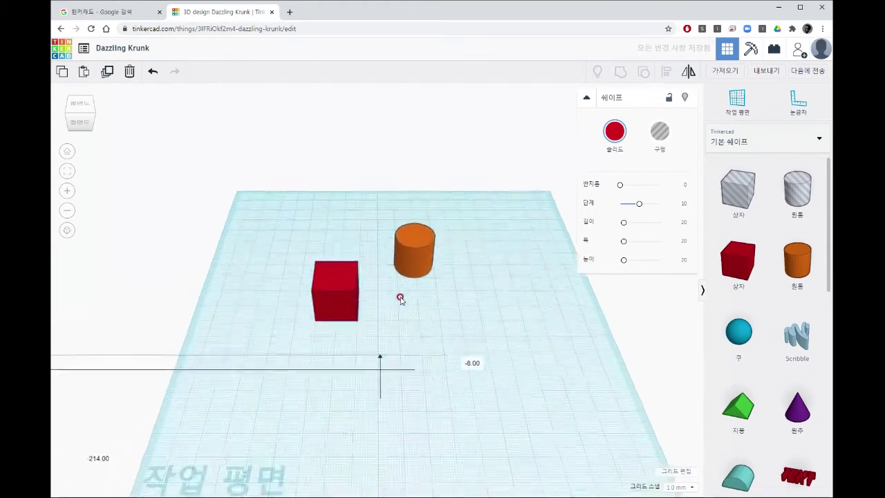
pyautogui.click(469, 337)
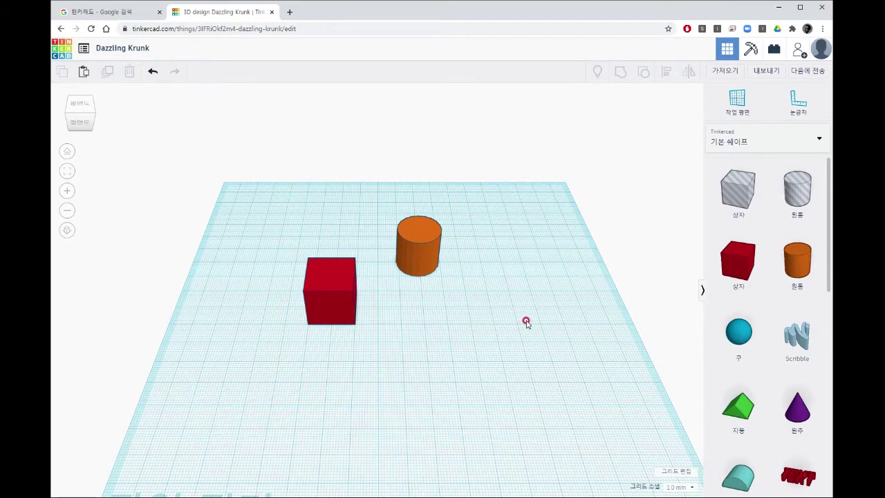
pyautogui.moveTo(526, 330); pyautogui.dragTo(513, 347, button='right')
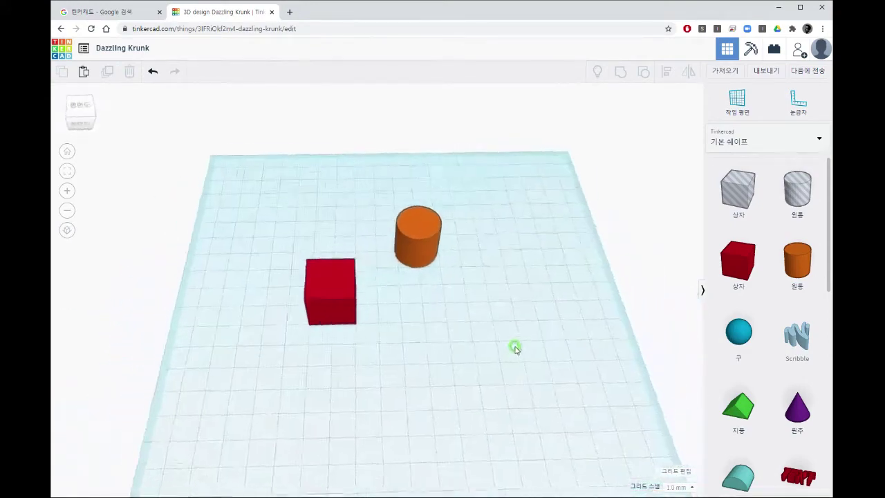
pyautogui.click(67, 171)
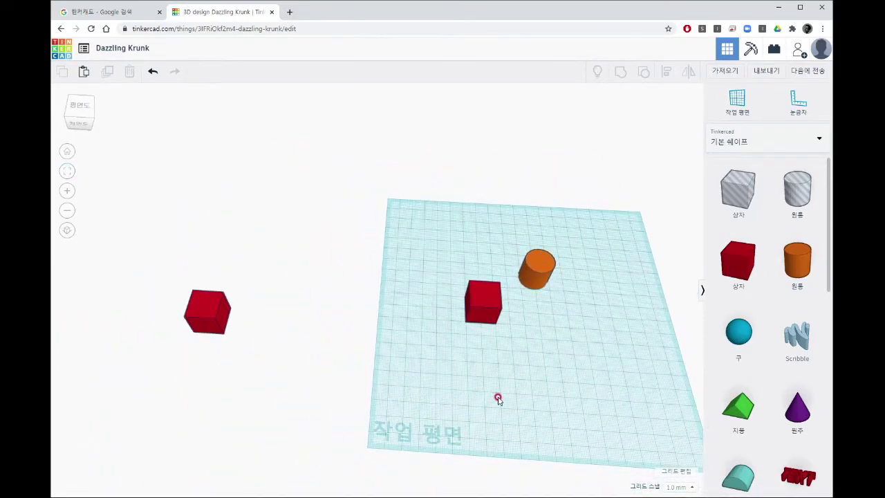
# Step: Move the stray red box back onto the workplane, in front of the orange cylinder, and clear the selection
pyautogui.moveTo(211, 315); pyautogui.dragTo(574, 339)
pyautogui.click(497, 367)
pyautogui.scroll(3, 494, 354)
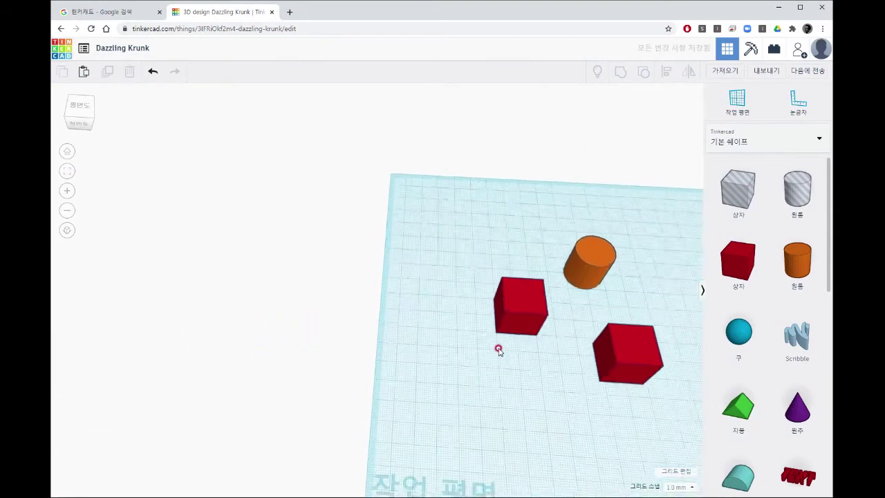
pyautogui.moveTo(427, 338); pyautogui.dragTo(275, 316, button='right')
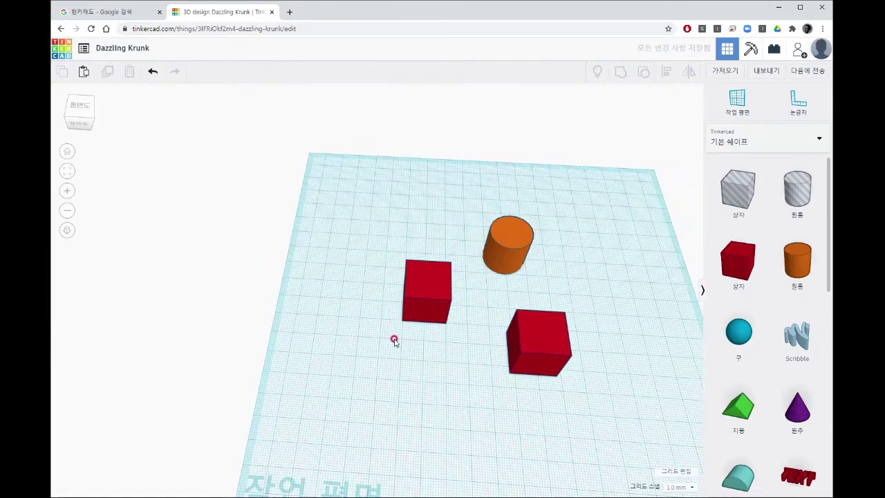
pyautogui.moveTo(531, 366); pyautogui.dragTo(425, 320, button='right')
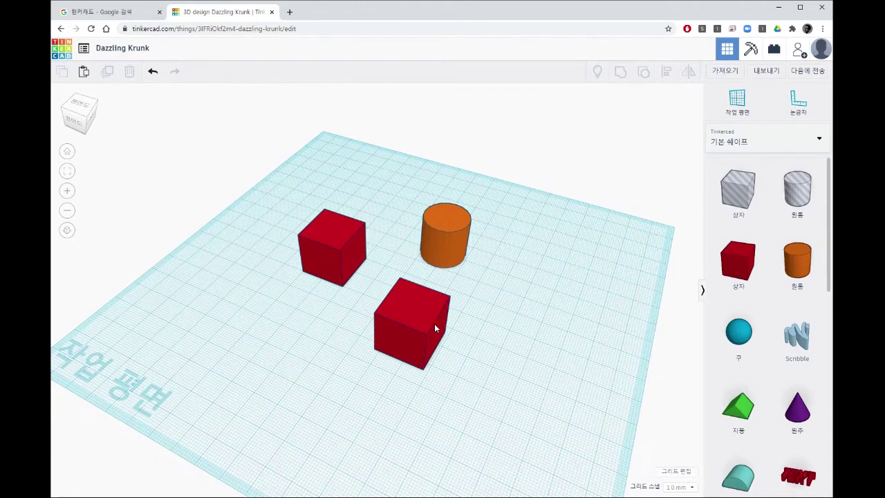
pyautogui.click(446, 353)
pyautogui.moveTo(467, 352); pyautogui.dragTo(413, 317, button='right')
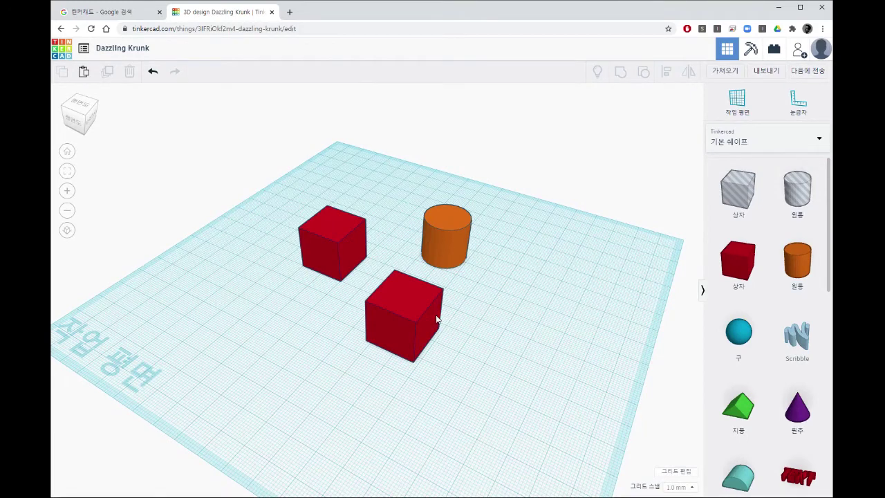
pyautogui.click(460, 318)
pyautogui.click(413, 315)
pyautogui.click(482, 326)
pyautogui.moveTo(477, 322); pyautogui.dragTo(501, 333, button='right')
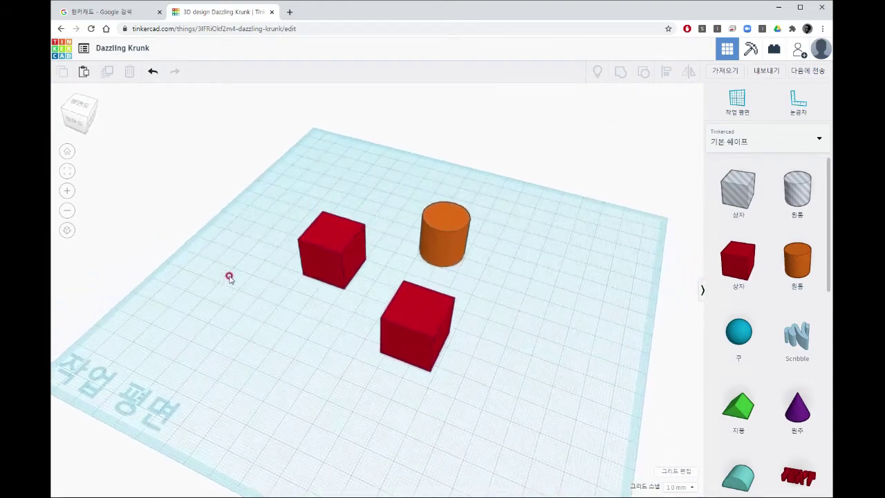
# Step: Zoom in close between the shapes, and zoom back out until all three are fully in view
pyautogui.scroll(5, 336, 316)
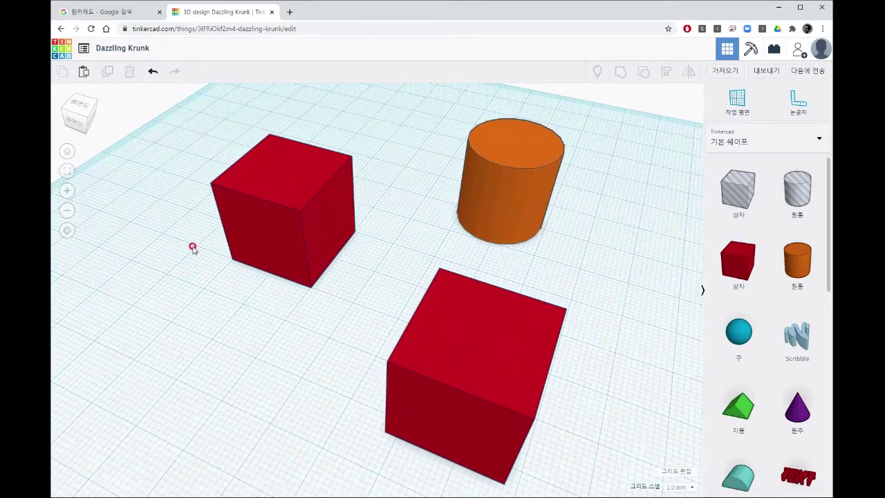
pyautogui.click(66, 191)
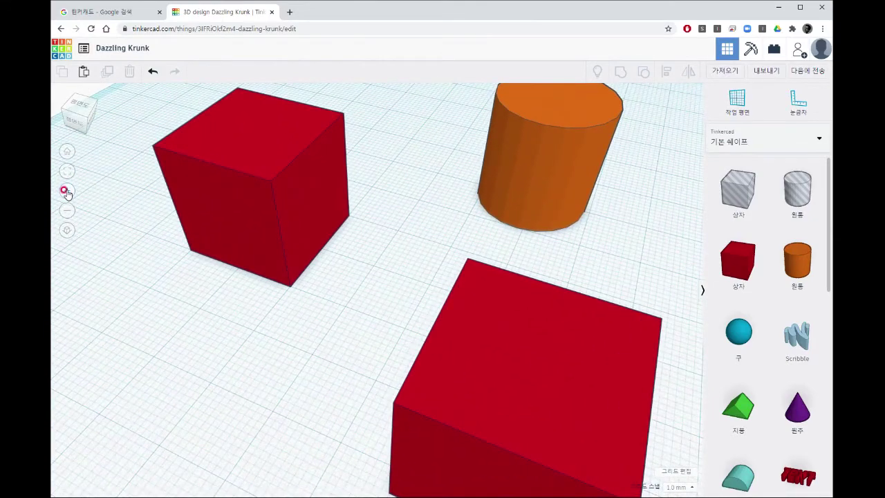
pyautogui.click(66, 191)
pyautogui.click(66, 192)
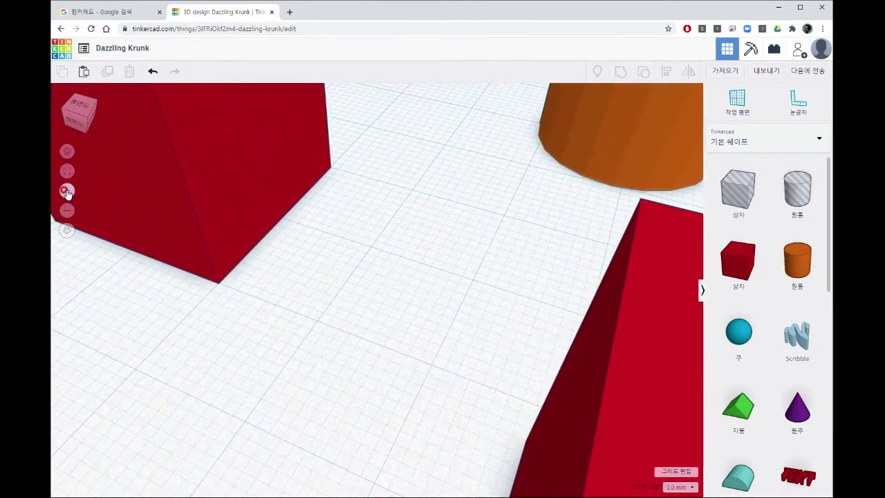
pyautogui.click(66, 191)
pyautogui.click(67, 212)
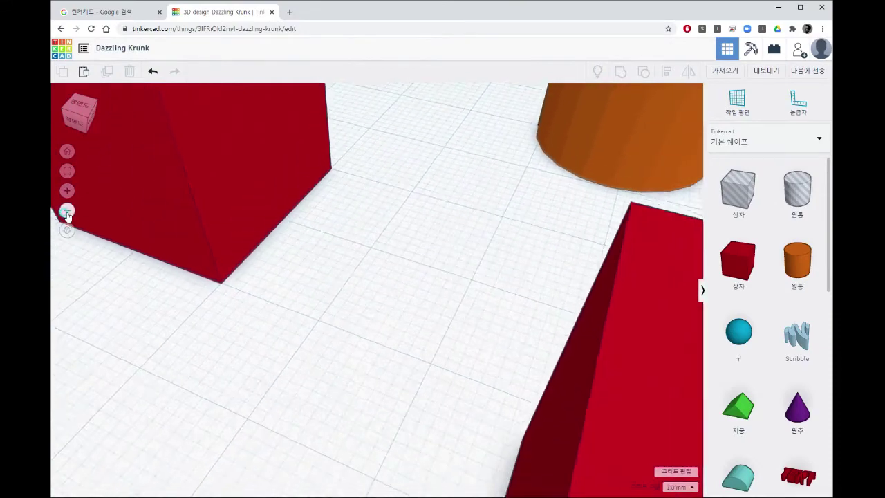
pyautogui.click(66, 212)
pyautogui.click(66, 212)
pyautogui.click(66, 212)
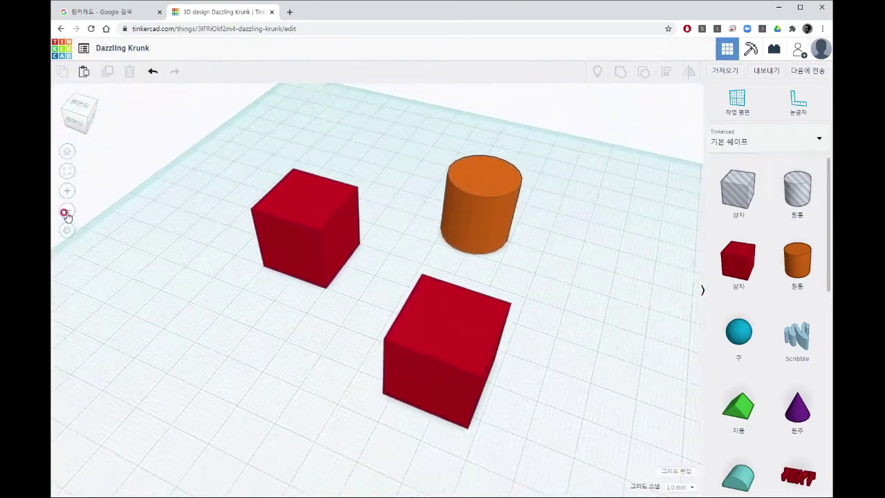
pyautogui.click(66, 212)
# Step: Examine the three shapes in perspective from several low and high angles
pyautogui.moveTo(213, 290); pyautogui.dragTo(392, 350, button='right')
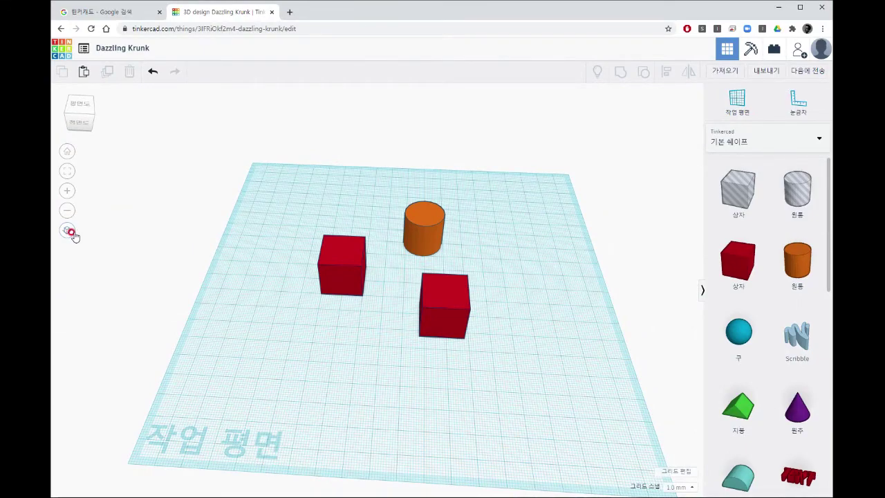
pyautogui.moveTo(286, 334); pyautogui.dragTo(243, 318, button='right')
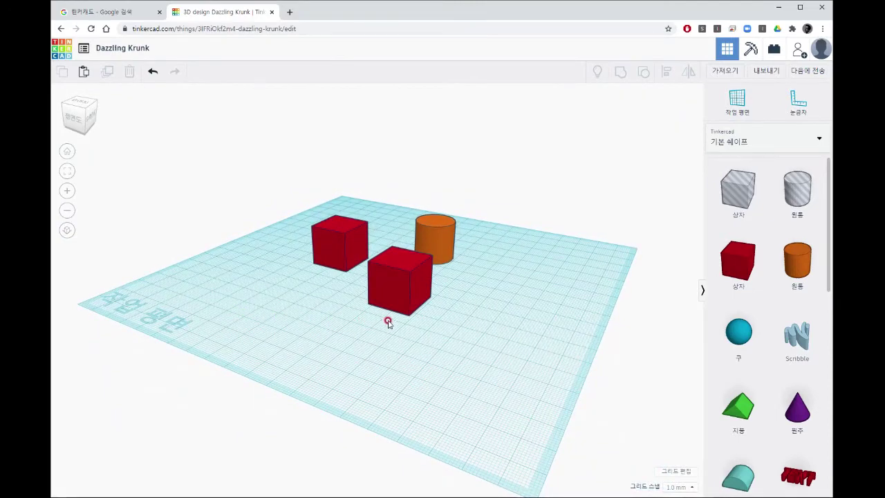
pyautogui.moveTo(387, 317); pyautogui.dragTo(390, 329, button='right')
pyautogui.scroll(2, 390, 328)
pyautogui.moveTo(334, 334)
pyautogui.mouseDown(button='right')
pyautogui.moveTo(360, 339)
pyautogui.moveTo(331, 337)
pyautogui.mouseUp(button='right')
pyautogui.moveTo(315, 346); pyautogui.dragTo(311, 315, button='right')
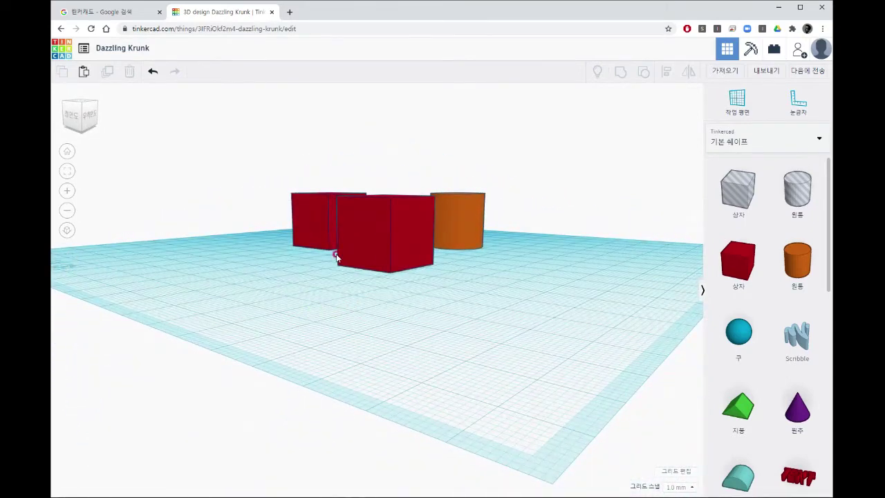
pyautogui.moveTo(289, 281); pyautogui.dragTo(335, 330, button='right')
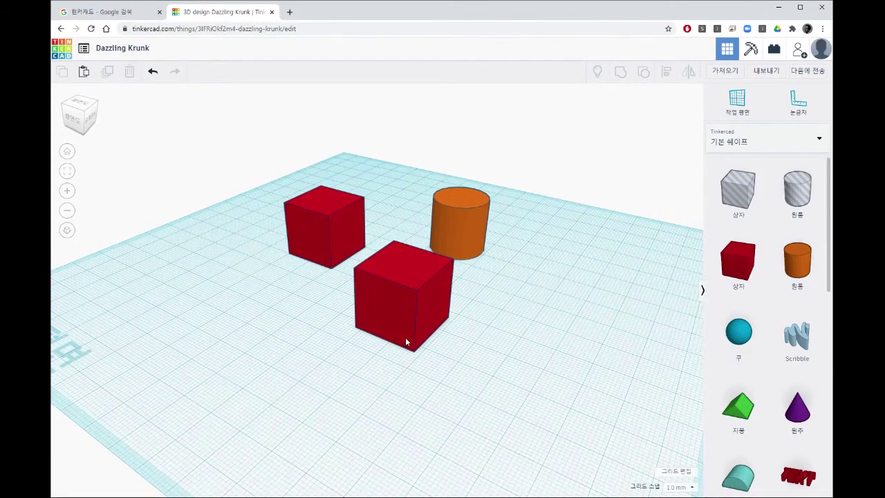
pyautogui.click(367, 352)
pyautogui.moveTo(293, 288); pyautogui.dragTo(392, 296, button='right')
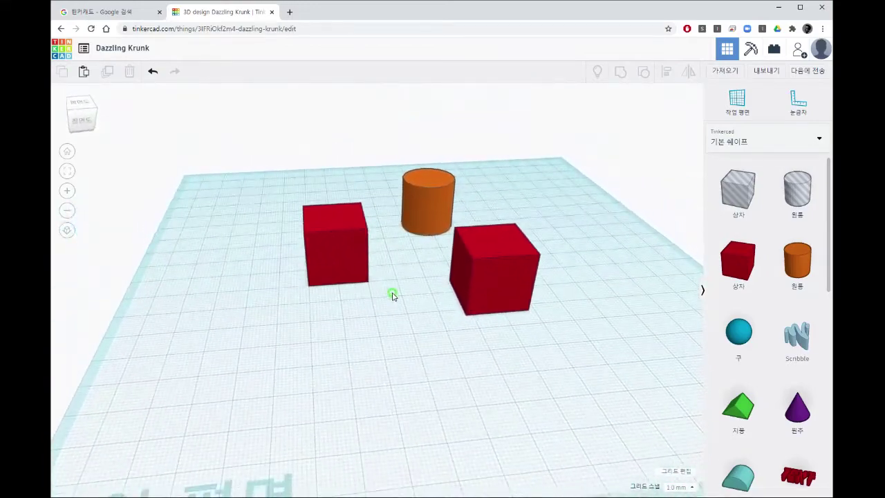
# Step: View the shapes in orthographic projection from several angles, and switch back to perspective
pyautogui.click(68, 231)
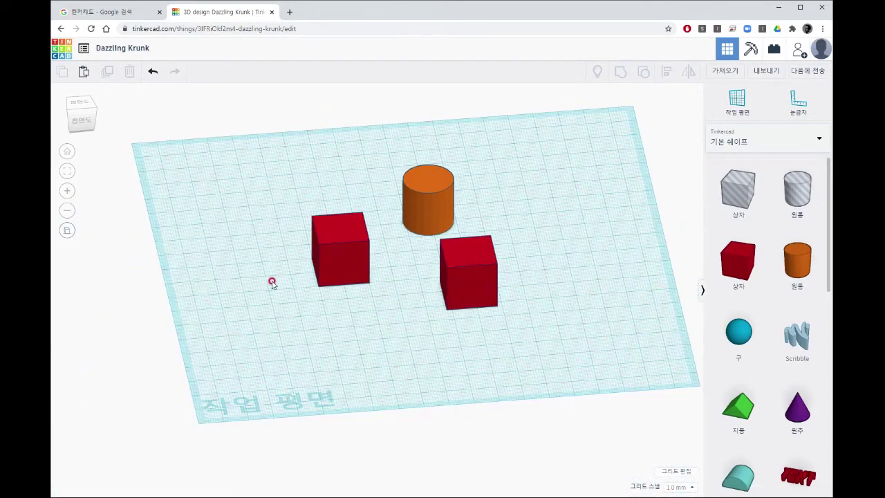
pyautogui.moveTo(341, 330); pyautogui.dragTo(271, 316, button='right')
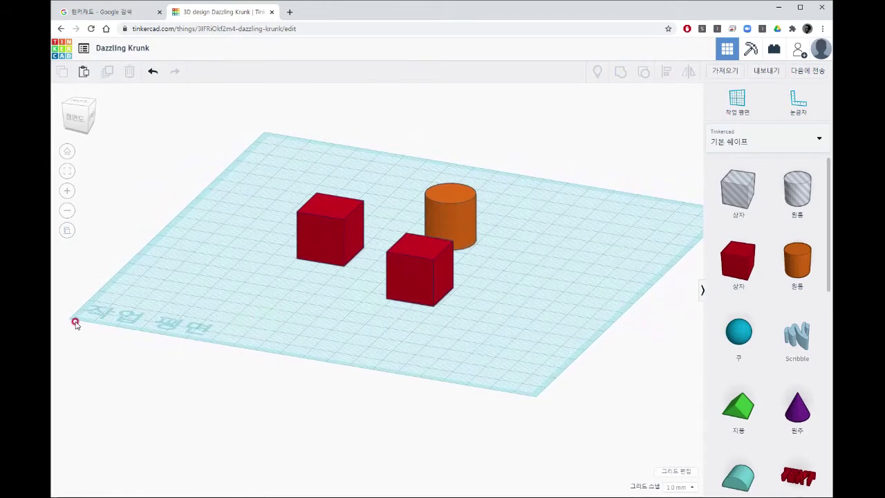
pyautogui.moveTo(510, 333); pyautogui.dragTo(195, 269, button='right')
pyautogui.click(64, 230)
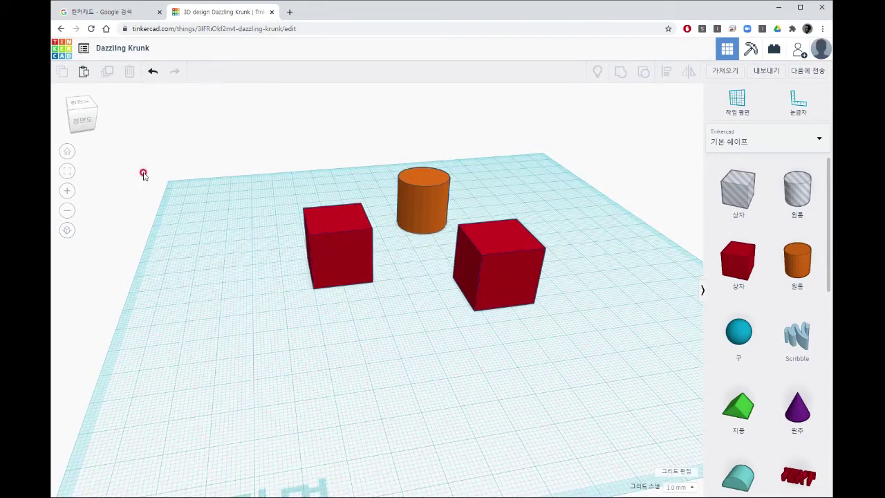
# Step: View the shapes from the front in perspective, and compare the boxes' and cylinder's apparent sizes near and far
pyautogui.click(86, 123)
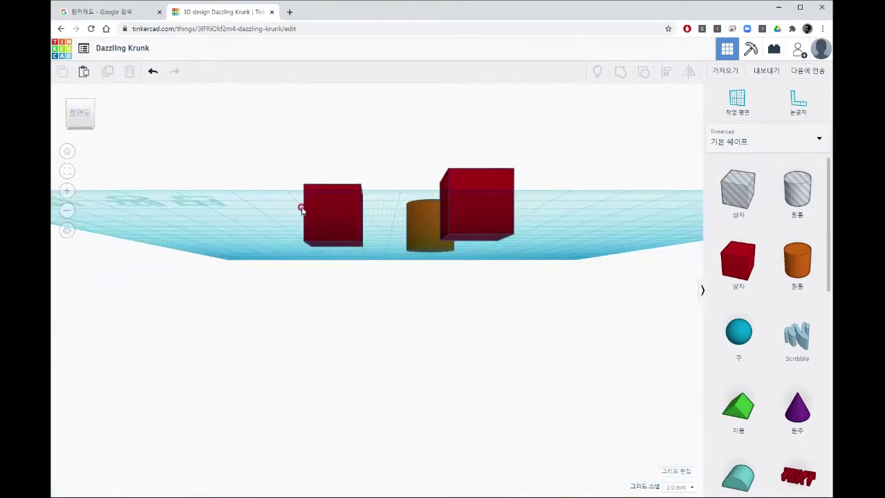
pyautogui.moveTo(358, 205); pyautogui.dragTo(366, 281, button='right')
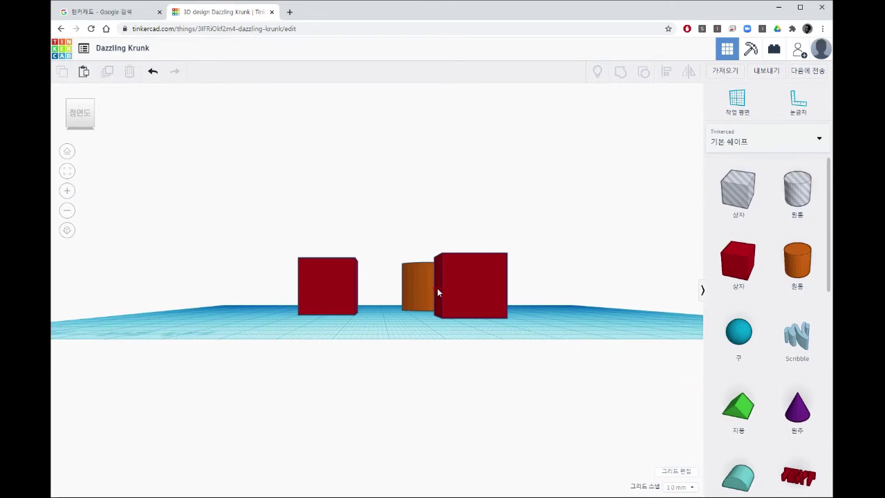
pyautogui.scroll(10, 437, 298)
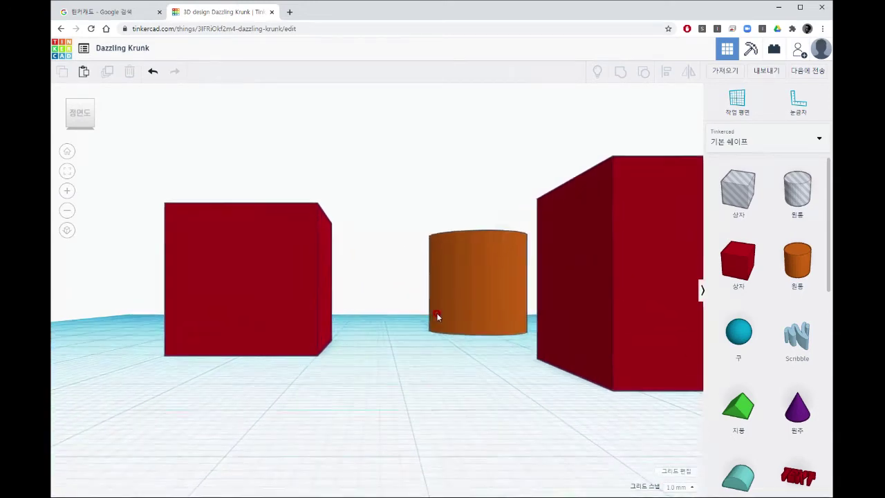
pyautogui.scroll(4, 448, 321)
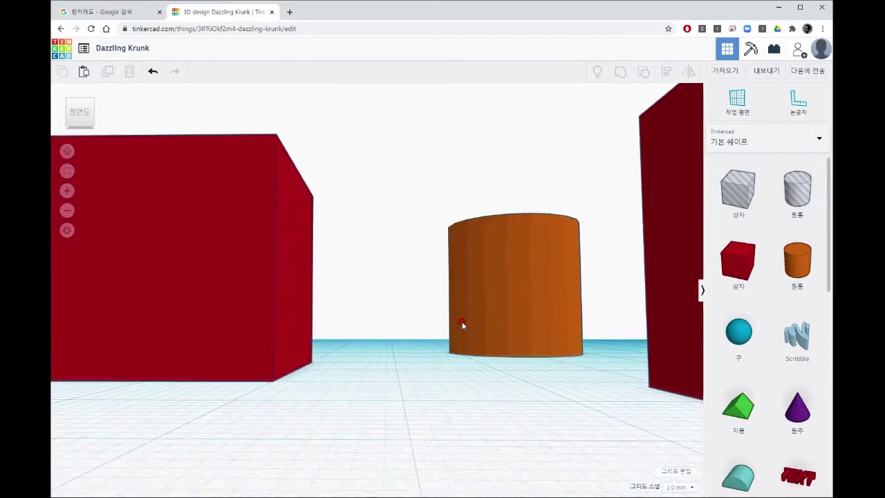
pyautogui.scroll(-5, 505, 331)
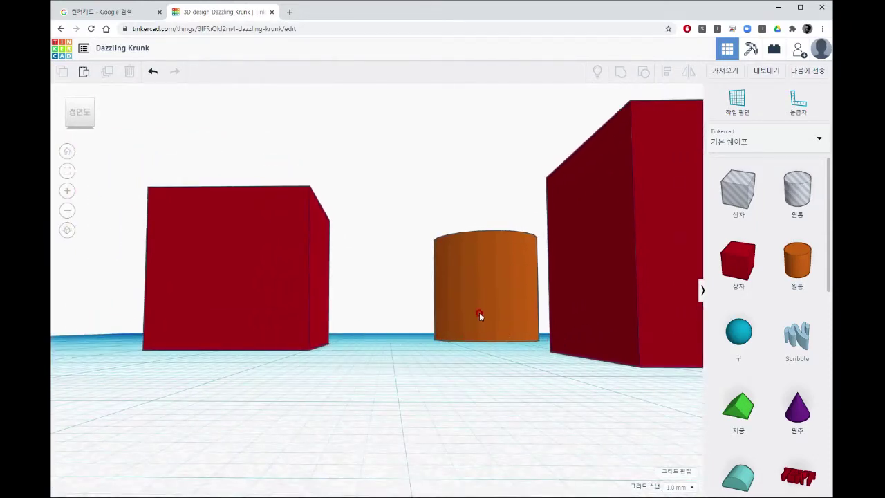
pyautogui.moveTo(457, 301); pyautogui.dragTo(386, 296, button='middle')
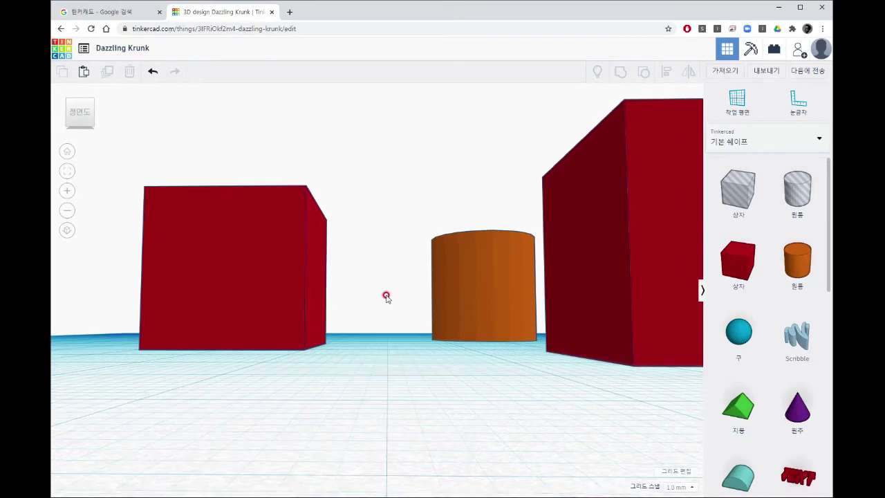
# Step: Switch to an orthographic front view and move the box farthest from the cylinder 3 mm sideways, away from the cylinder
pyautogui.click(70, 232)
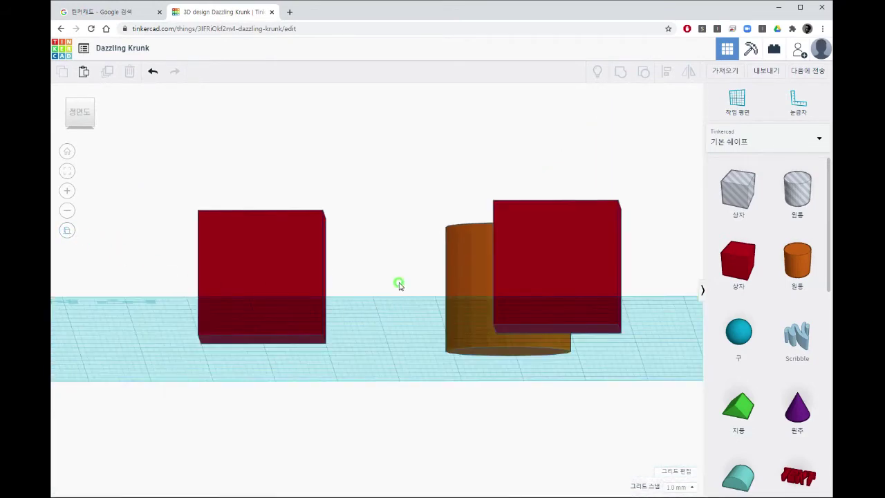
pyautogui.moveTo(398, 283); pyautogui.dragTo(400, 291, button='right')
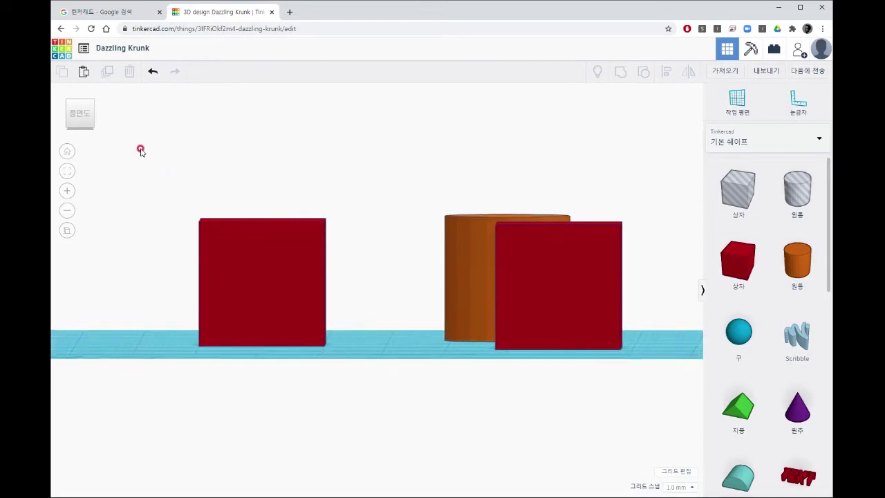
pyautogui.click(79, 114)
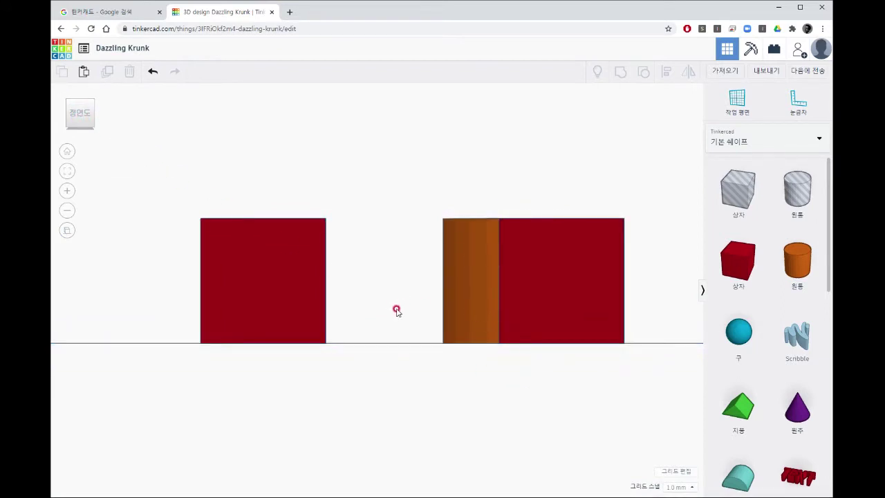
pyautogui.click(269, 275)
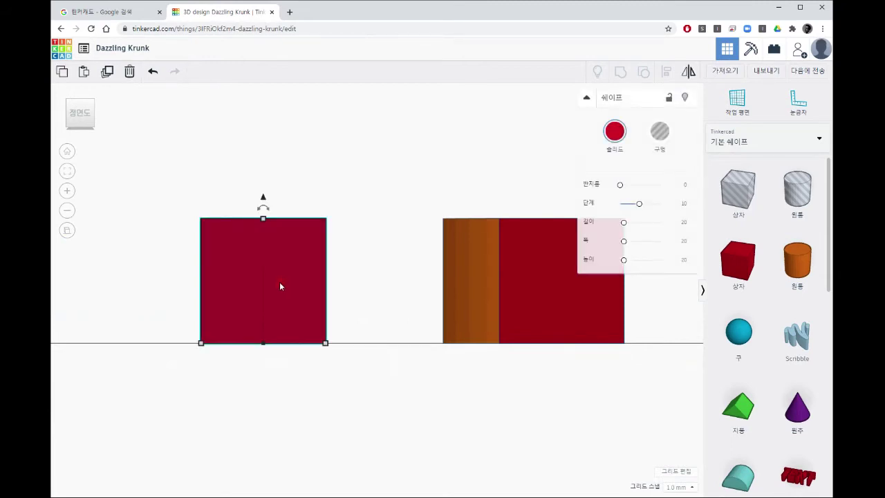
pyautogui.moveTo(280, 286); pyautogui.dragTo(257, 286)
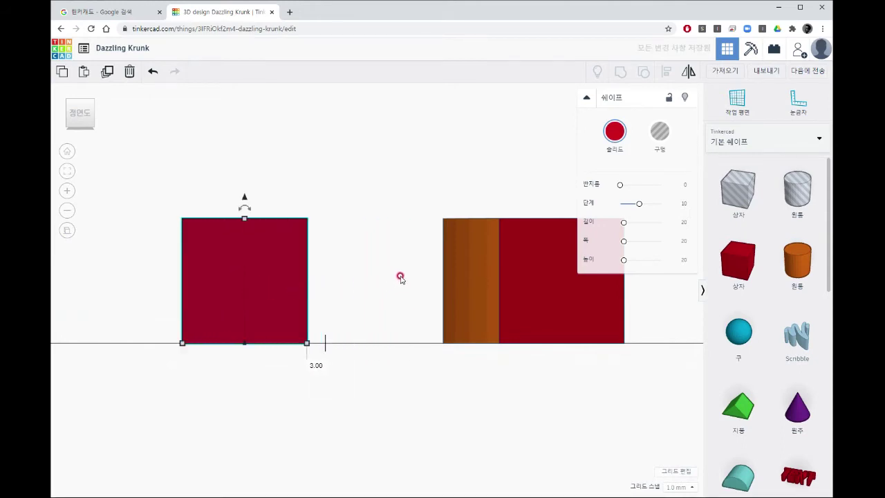
# Step: Switch back to perspective, reposition the same box freely on the workplane, and deselect it while viewing from above
pyautogui.click(67, 234)
pyautogui.moveTo(262, 298); pyautogui.dragTo(319, 218)
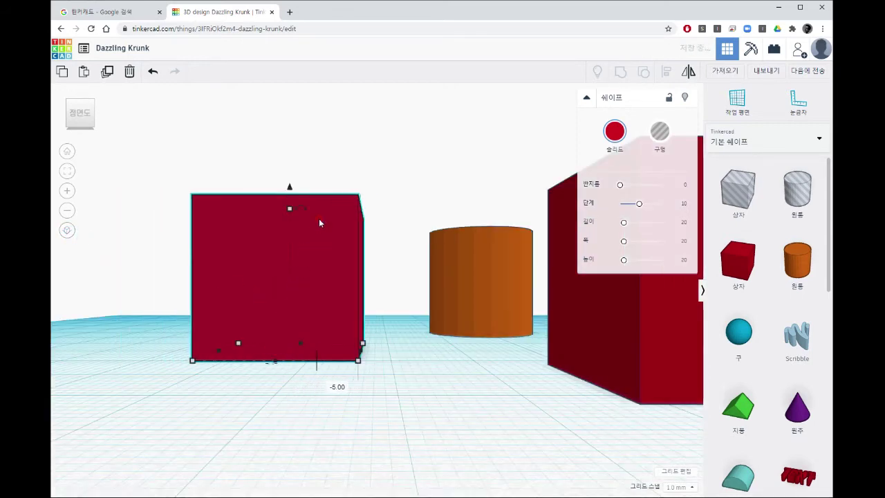
pyautogui.moveTo(391, 223); pyautogui.dragTo(321, 275, button='right')
pyautogui.moveTo(322, 275); pyautogui.dragTo(298, 253)
pyautogui.scroll(-5, 367, 269)
pyautogui.moveTo(354, 274); pyautogui.dragTo(353, 275)
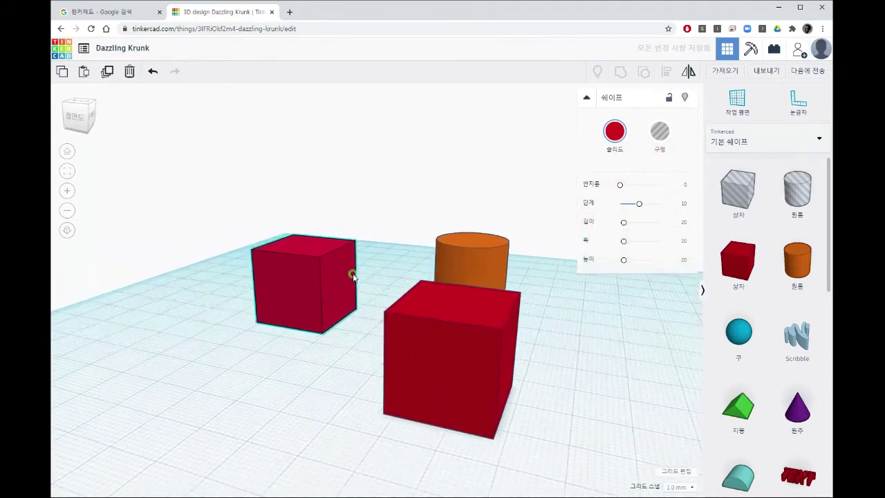
pyautogui.moveTo(353, 275); pyautogui.dragTo(422, 298, button='right')
pyautogui.click(410, 296)
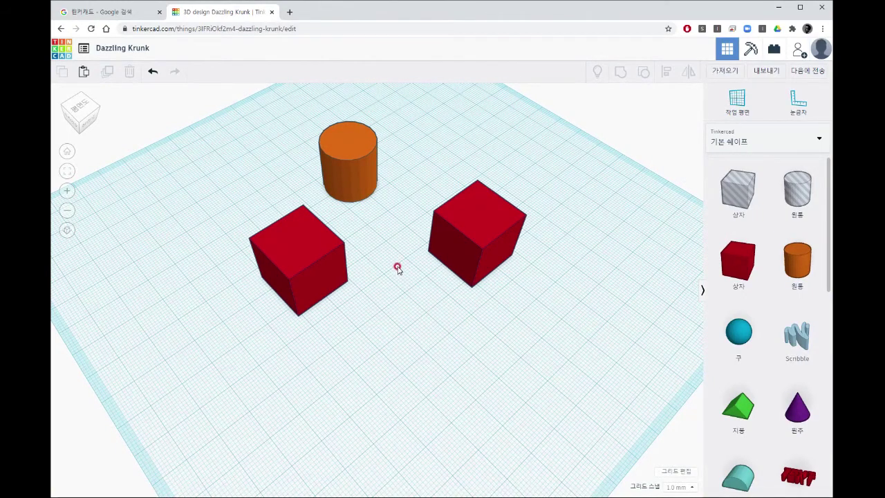
# Step: Place a sphere on the workplane in front of the boxes and stretch it taller into an egg shape
pyautogui.moveTo(397, 268); pyautogui.dragTo(388, 311, button='right')
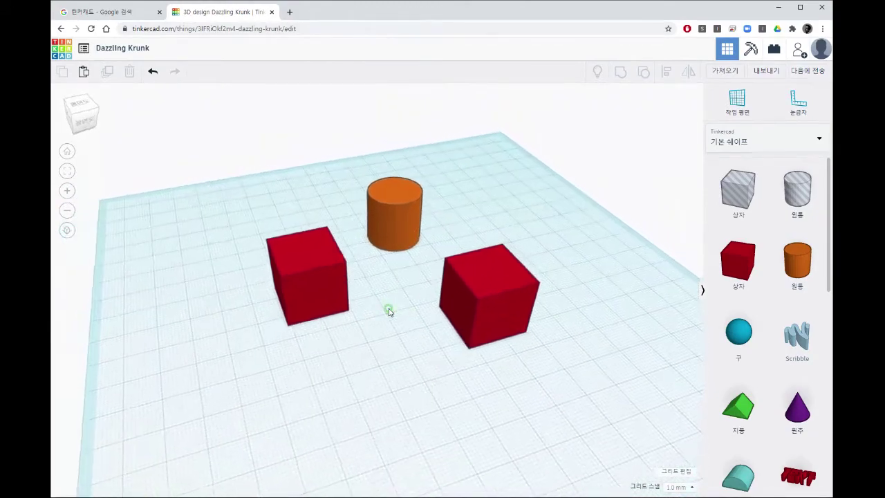
pyautogui.click(388, 311)
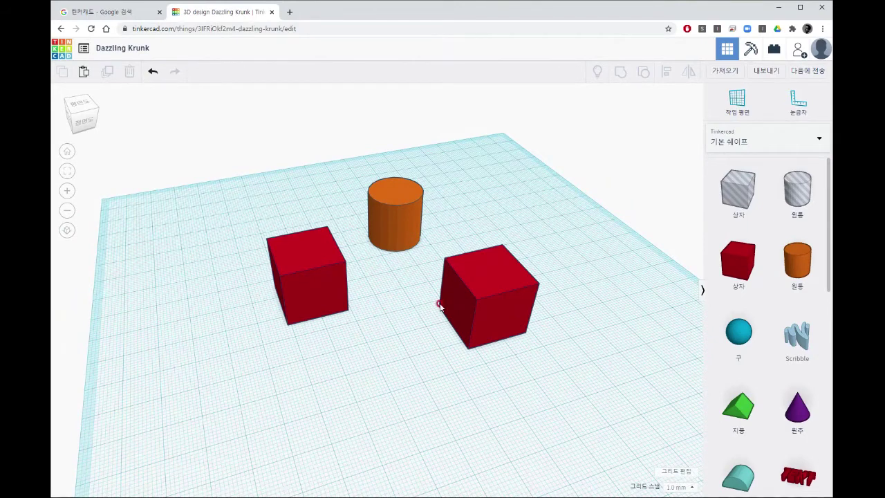
pyautogui.scroll(-2, 751, 270)
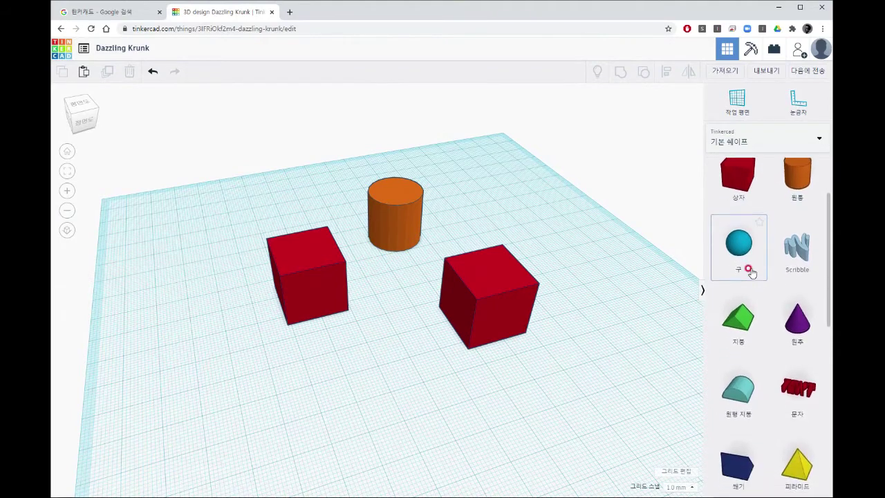
pyautogui.moveTo(702, 264); pyautogui.dragTo(366, 274)
pyautogui.moveTo(412, 401)
pyautogui.mouseDown()
pyautogui.moveTo(465, 419)
pyautogui.moveTo(425, 401)
pyautogui.mouseUp()
pyautogui.click(506, 389)
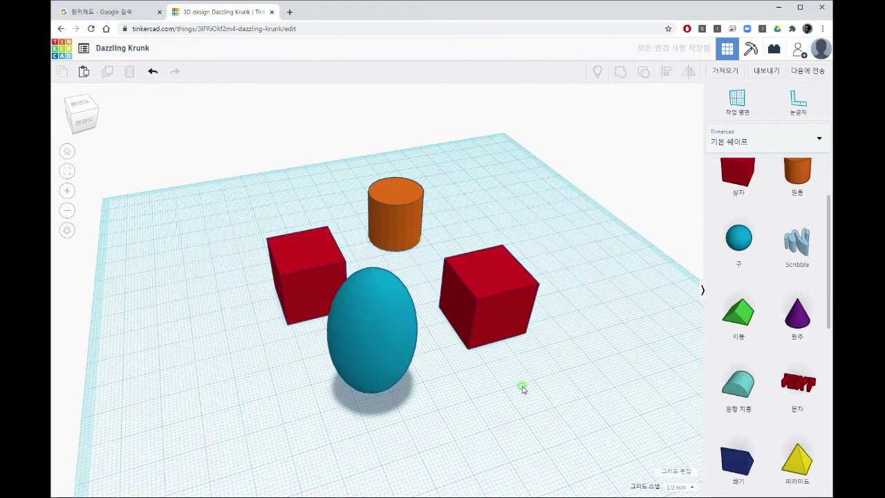
# Step: Add a Scribble shape to a free area beside the cylinder and hide the preview in its drawing editor
pyautogui.moveTo(523, 385); pyautogui.dragTo(478, 385, button='right')
pyautogui.scroll(-2, 764, 282)
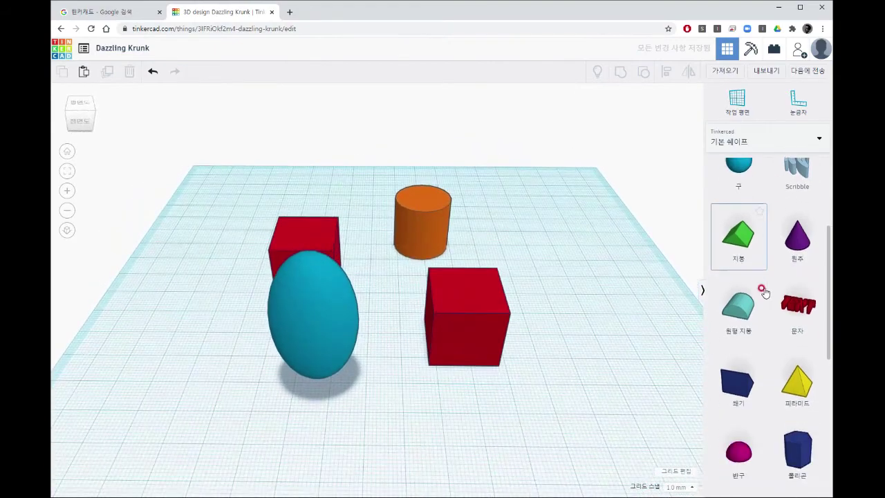
pyautogui.scroll(2, 774, 256)
pyautogui.moveTo(795, 247); pyautogui.dragTo(568, 276)
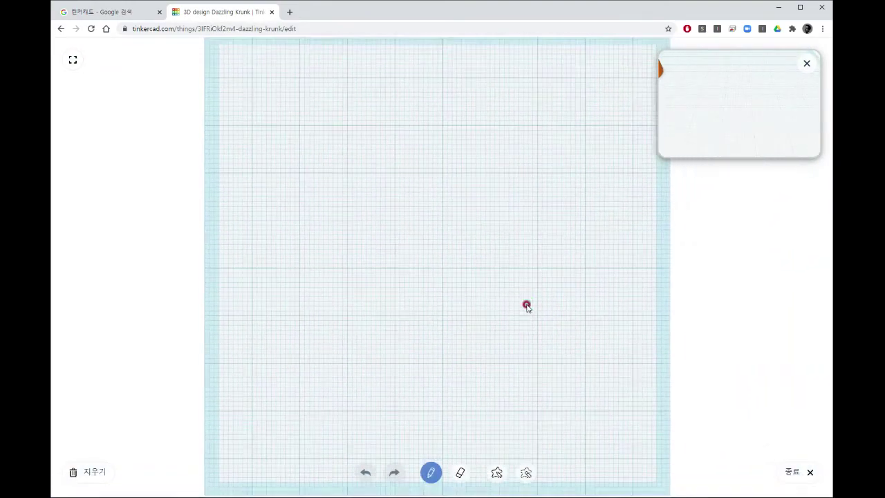
pyautogui.click(805, 63)
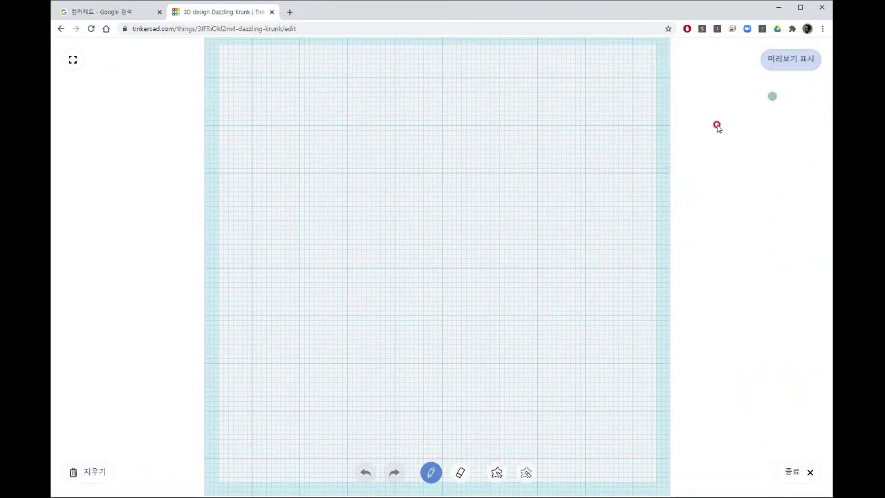
pyautogui.click(73, 61)
pyautogui.scroll(-5, 517, 250)
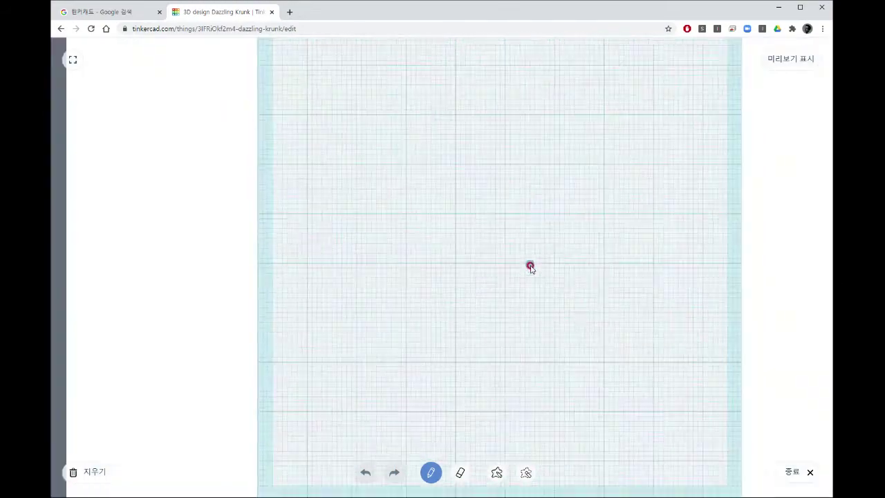
# Step: Sketch a closed freehand mitten-like outline on the drawing grid and finish the scribble
pyautogui.moveTo(521, 217)
pyautogui.mouseDown()
pyautogui.moveTo(474, 269)
pyautogui.moveTo(398, 223)
pyautogui.mouseUp()
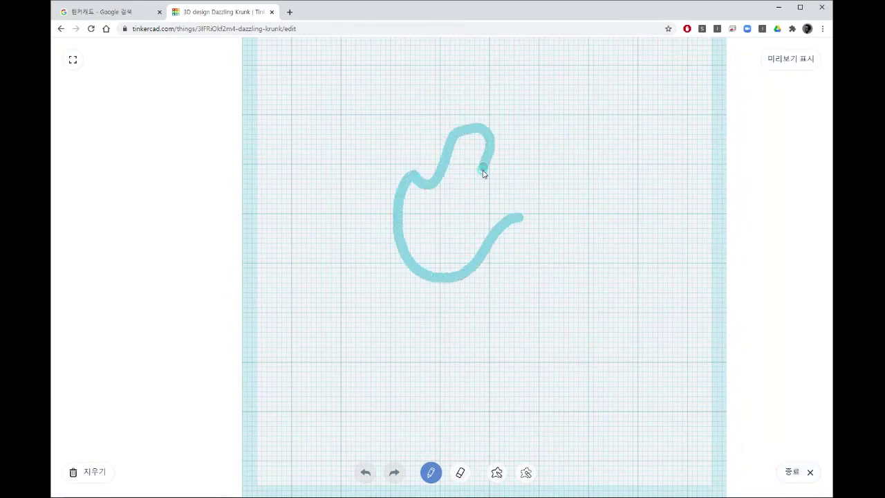
pyautogui.moveTo(512, 211); pyautogui.dragTo(514, 226)
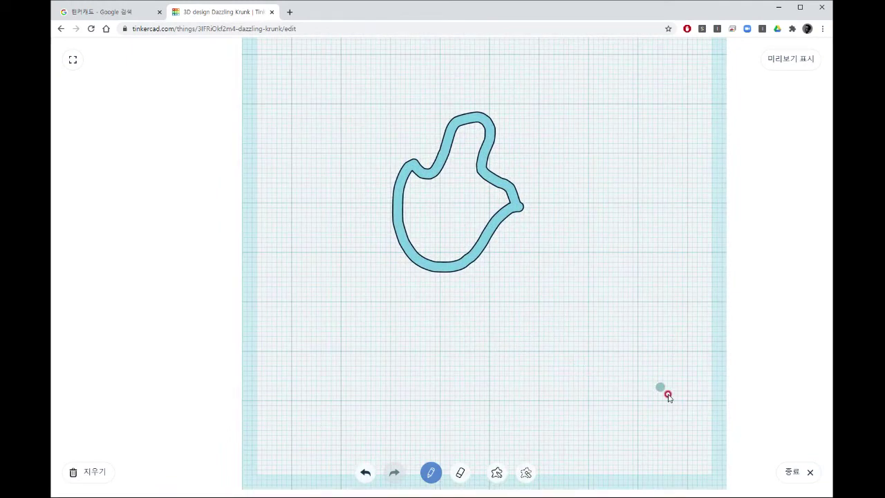
pyautogui.click(811, 472)
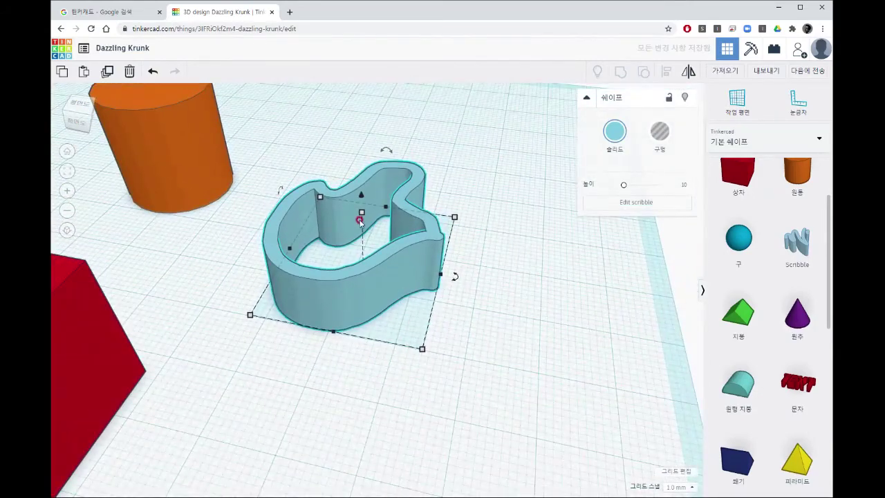
# Step: Raise the scribble shape's height to 17 mm, deselect it and bring all shapes into view
pyautogui.moveTo(361, 215); pyautogui.dragTo(361, 172)
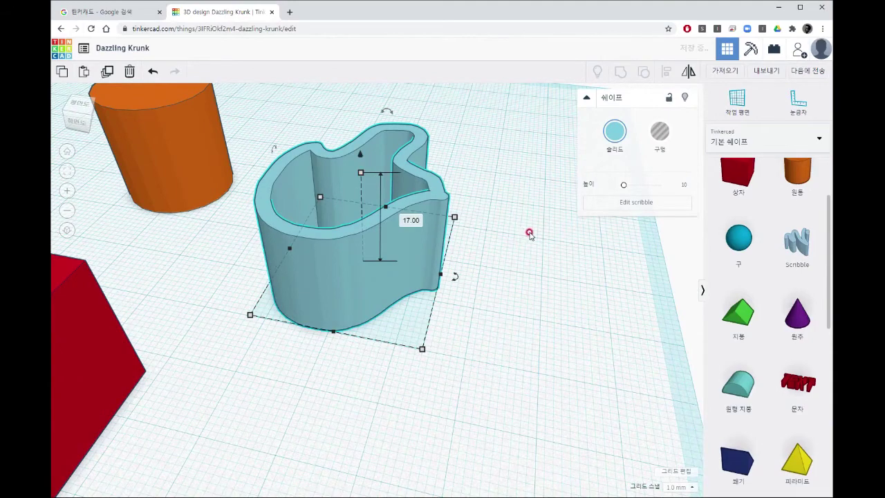
pyautogui.click(484, 241)
pyautogui.scroll(-3, 484, 241)
pyautogui.moveTo(480, 267); pyautogui.dragTo(416, 317, button='right')
pyautogui.moveTo(416, 317); pyautogui.dragTo(578, 254, button='middle')
pyautogui.moveTo(428, 267); pyautogui.dragTo(444, 272, button='right')
pyautogui.scroll(-3, 445, 272)
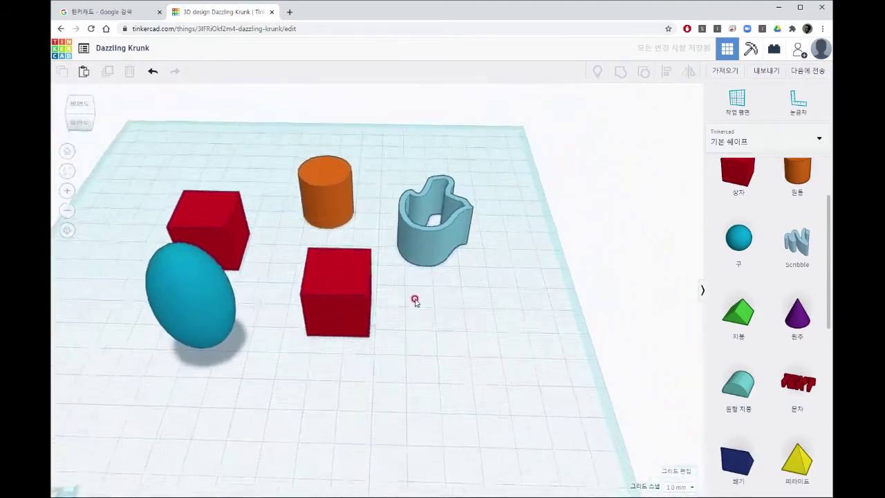
pyautogui.moveTo(415, 300); pyautogui.dragTo(379, 313, button='right')
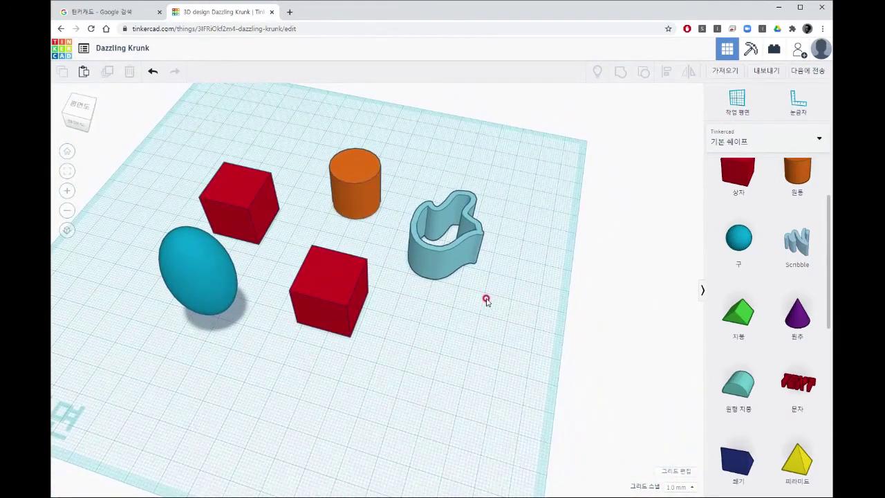
# Step: Place the yellow star in front of the scribble shape, make it 25 mm tall, and deselect it
pyautogui.scroll(-3, 719, 374)
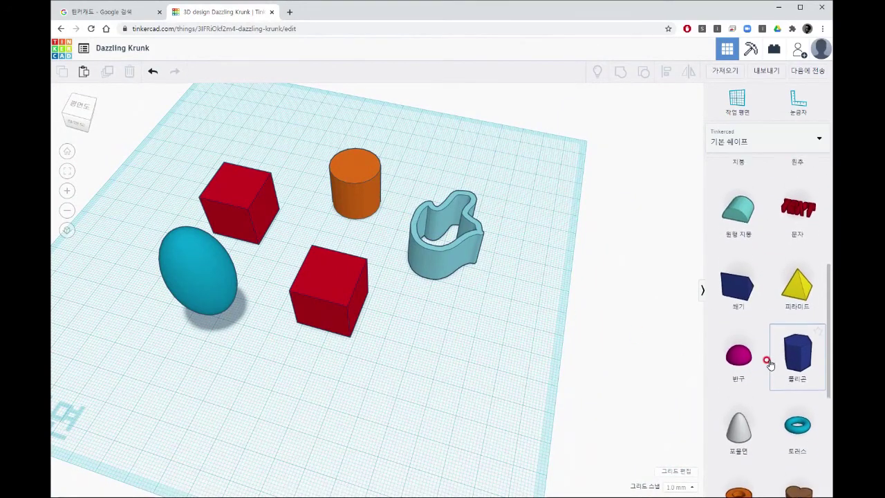
pyautogui.scroll(1, 767, 360)
pyautogui.scroll(-3, 781, 364)
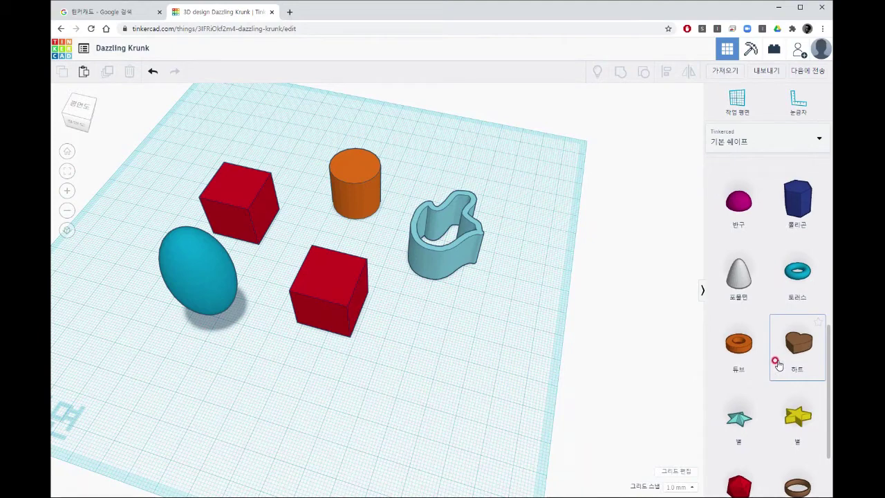
pyautogui.scroll(-2, 777, 365)
pyautogui.moveTo(797, 318); pyautogui.dragTo(458, 322)
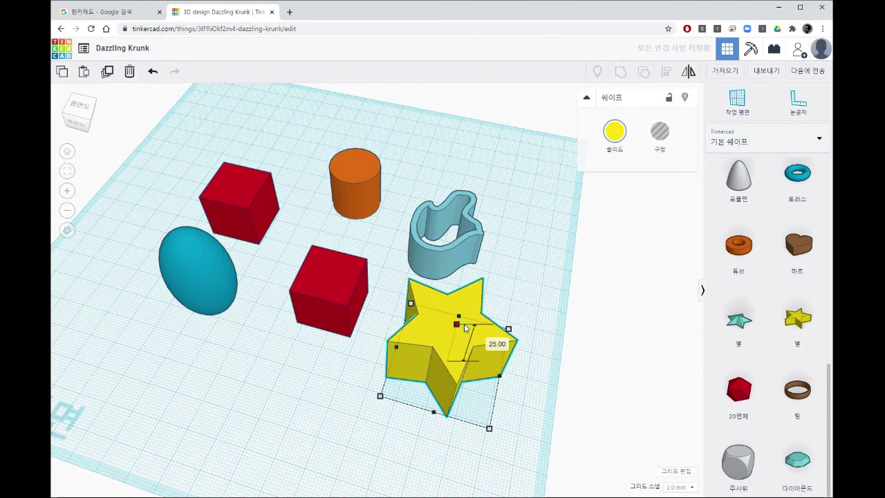
pyautogui.click(616, 367)
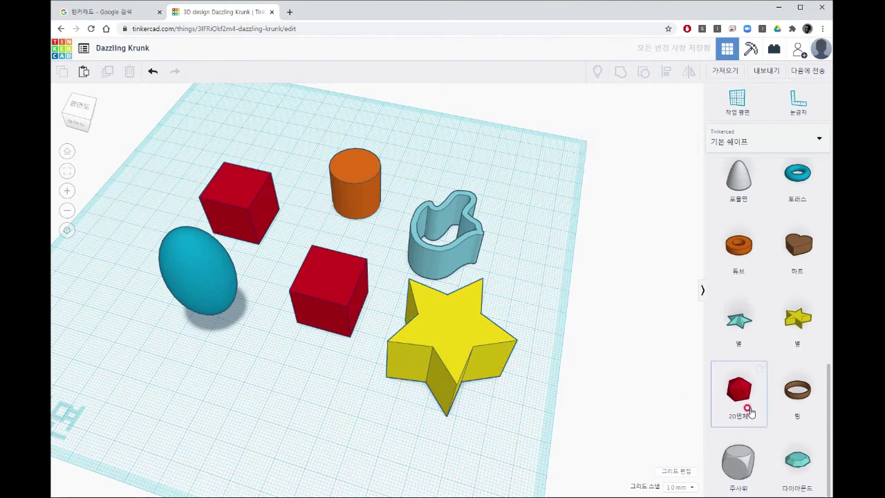
pyautogui.scroll(-1, 750, 412)
pyautogui.scroll(2, 753, 408)
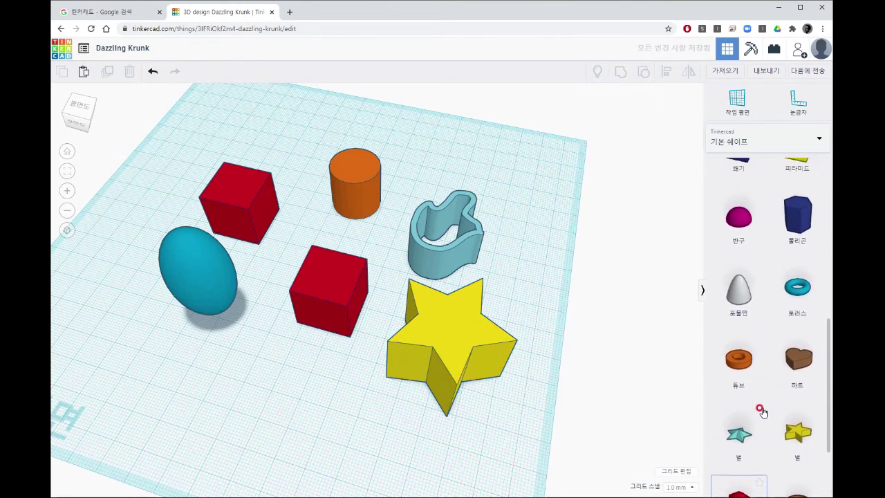
pyautogui.scroll(5, 760, 409)
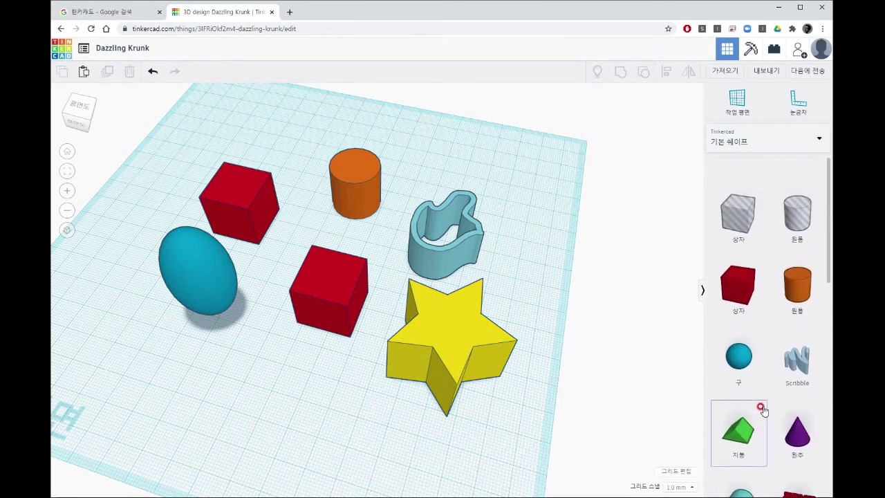
pyautogui.scroll(-1, 762, 410)
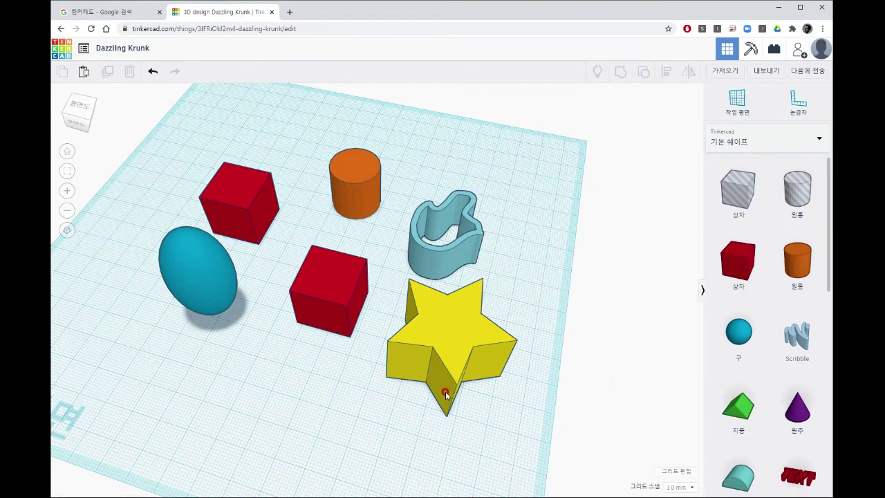
# Step: Delete the yellow star, the scribble shape and the red box nearest to them
pyautogui.moveTo(398, 397); pyautogui.dragTo(358, 385, button='right')
pyautogui.scroll(-4, 430, 393)
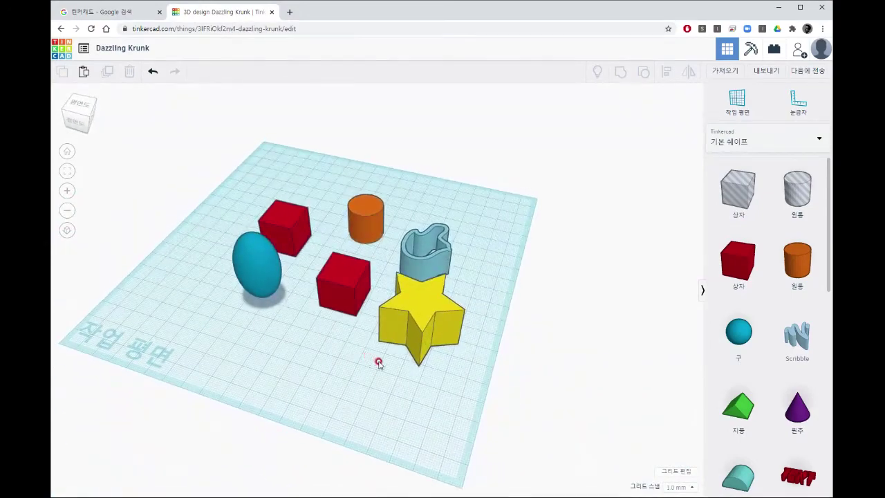
pyautogui.moveTo(379, 361); pyautogui.dragTo(388, 362, button='middle')
pyautogui.click(439, 329)
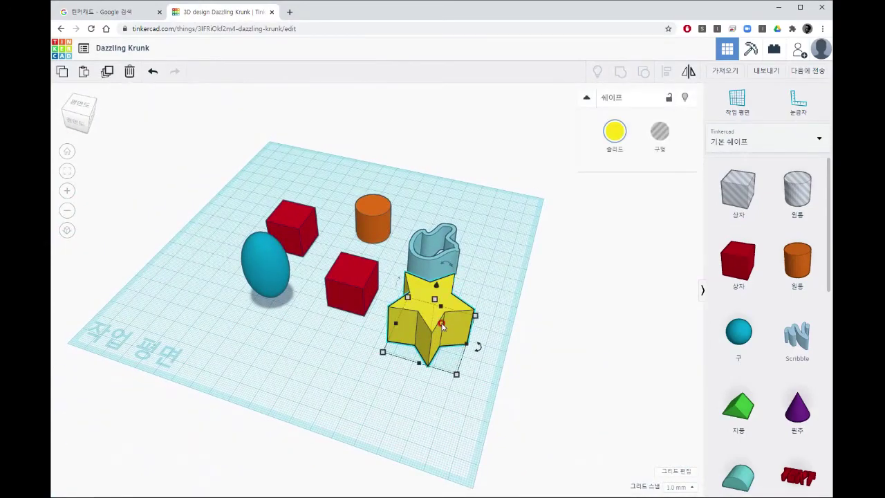
pyautogui.press('Delete')
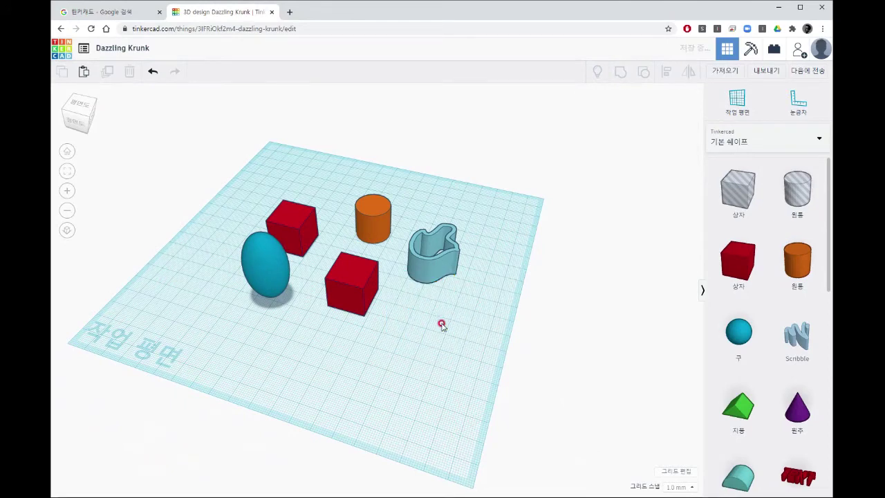
pyautogui.click(445, 275)
pyautogui.press('Delete')
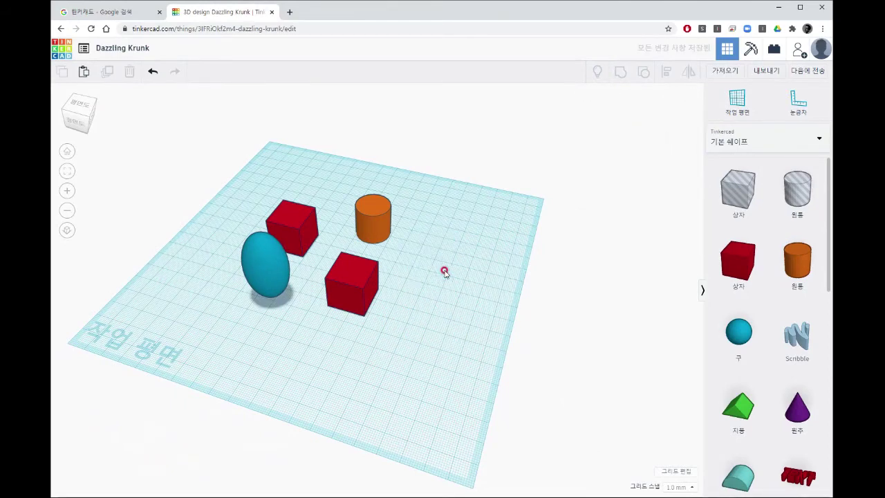
pyautogui.click(360, 285)
pyautogui.press('Delete')
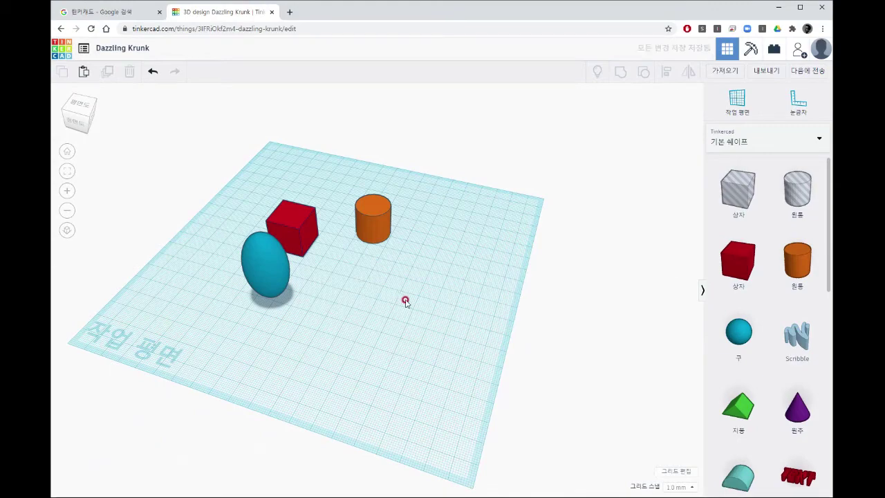
# Step: View the whole workplane with the remaining box, cylinder and sphere from above
pyautogui.moveTo(407, 300); pyautogui.dragTo(349, 292)
pyautogui.moveTo(359, 297)
pyautogui.mouseDown(button='right')
pyautogui.moveTo(399, 295)
pyautogui.moveTo(402, 350)
pyautogui.mouseUp(button='right')
pyautogui.scroll(-3, 401, 285)
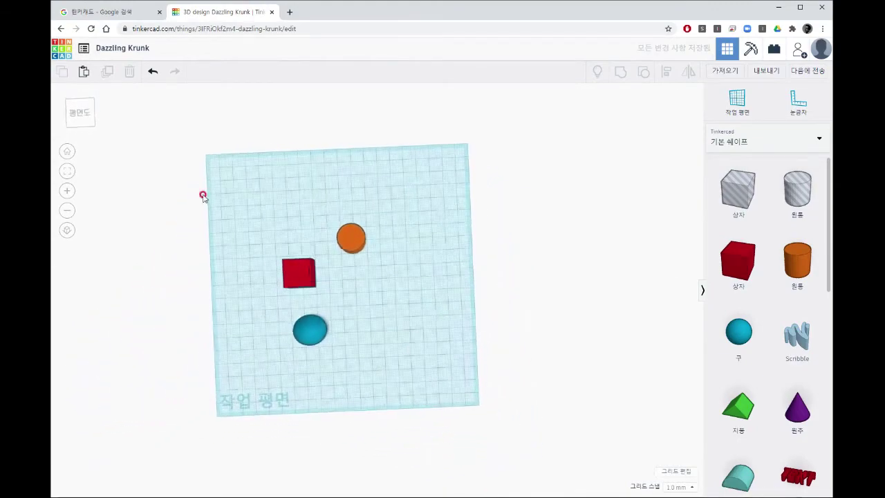
pyautogui.click(80, 111)
pyautogui.scroll(2, 414, 304)
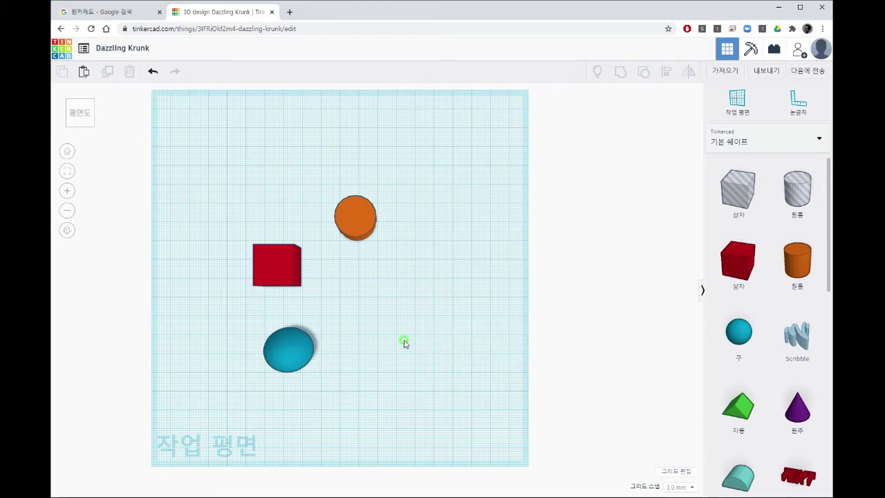
pyautogui.moveTo(404, 343); pyautogui.dragTo(385, 290, button='right')
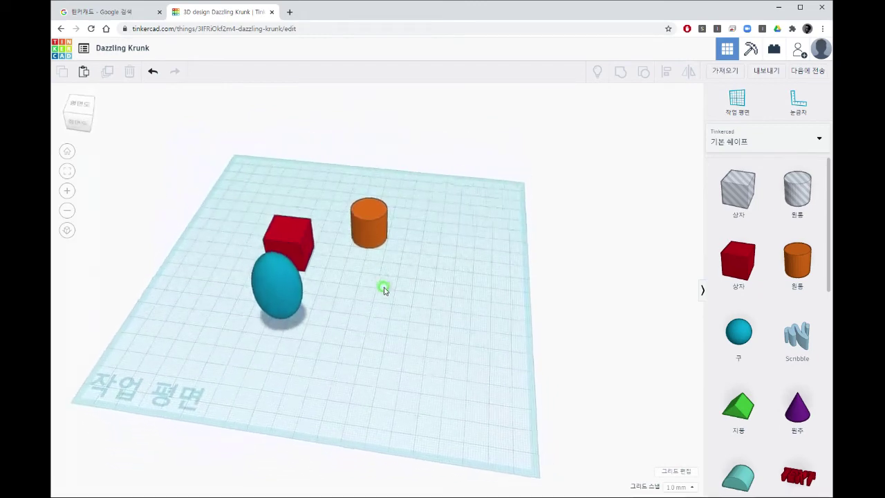
pyautogui.moveTo(305, 326); pyautogui.dragTo(304, 318)
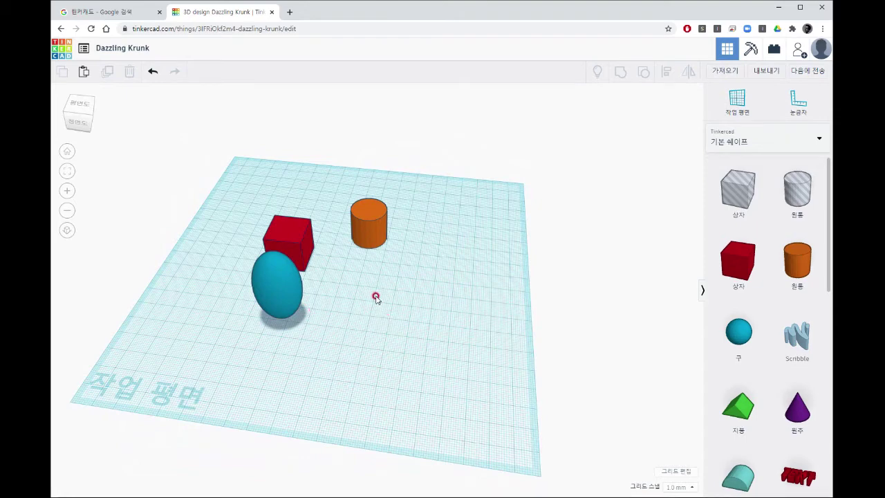
pyautogui.moveTo(379, 309); pyautogui.dragTo(486, 253, button='right')
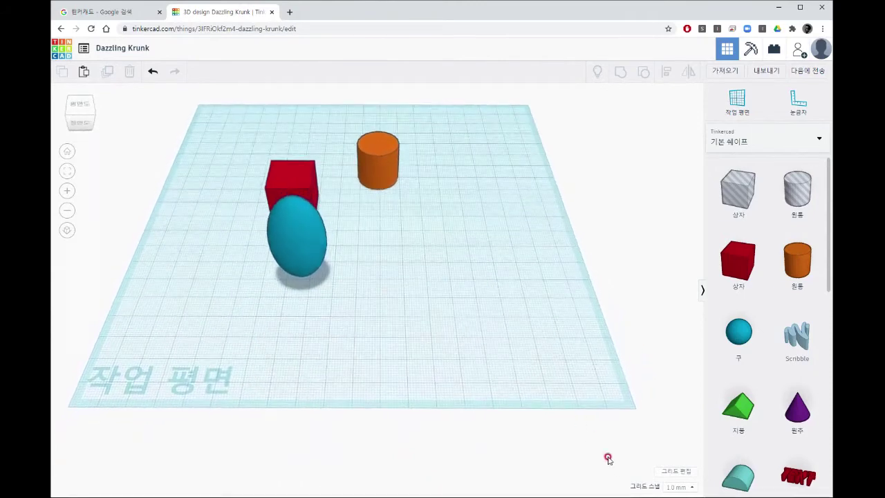
# Step: Set the workplane grid to a custom size, 300 mm wide and 300 mm long, and update the grid
pyautogui.click(677, 473)
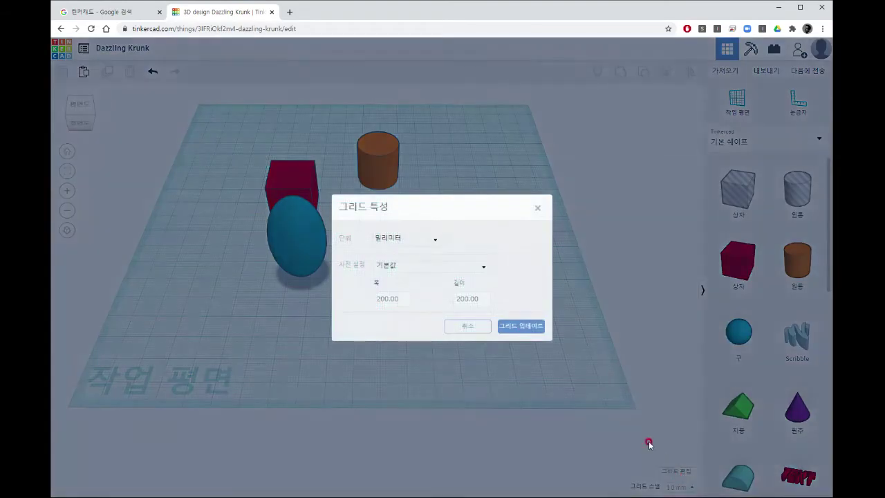
pyautogui.click(373, 298)
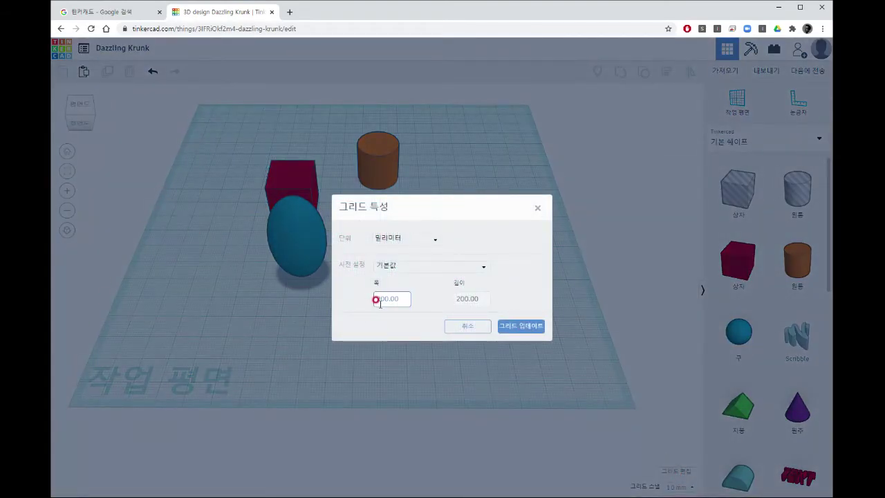
pyautogui.click(468, 300)
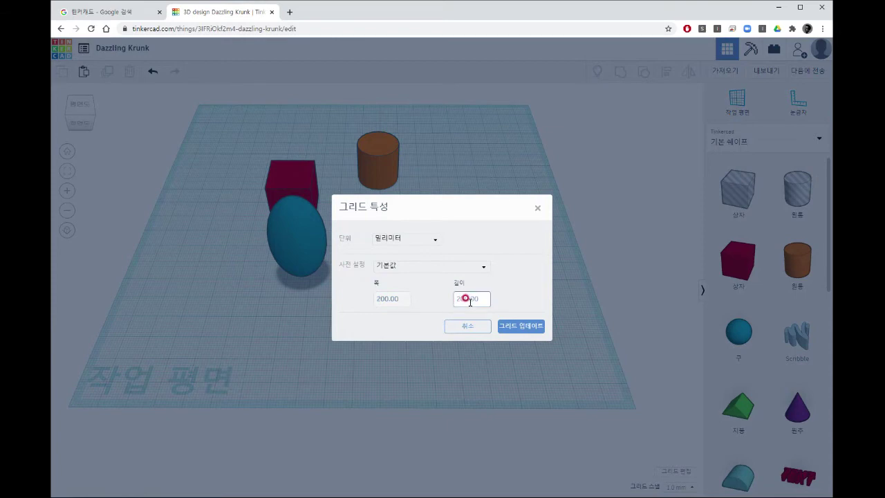
pyautogui.click(391, 293)
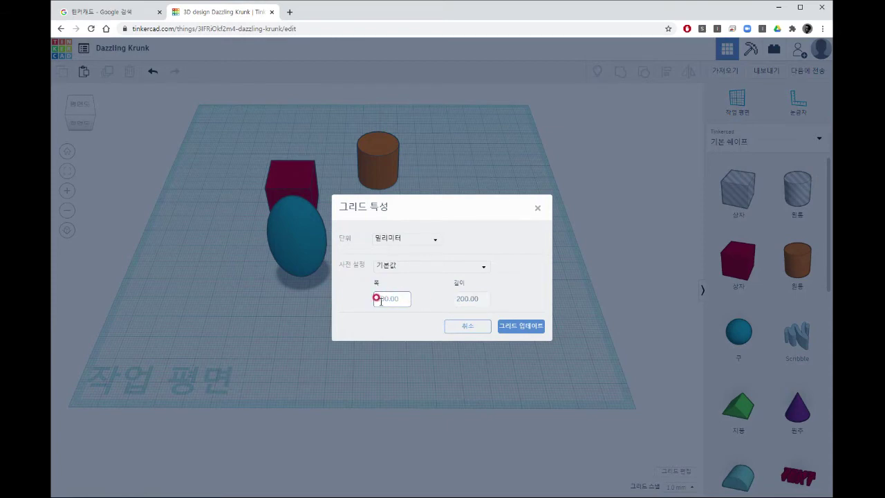
pyautogui.click(400, 300)
pyautogui.click(377, 299)
pyautogui.write('3')
pyautogui.click(457, 297)
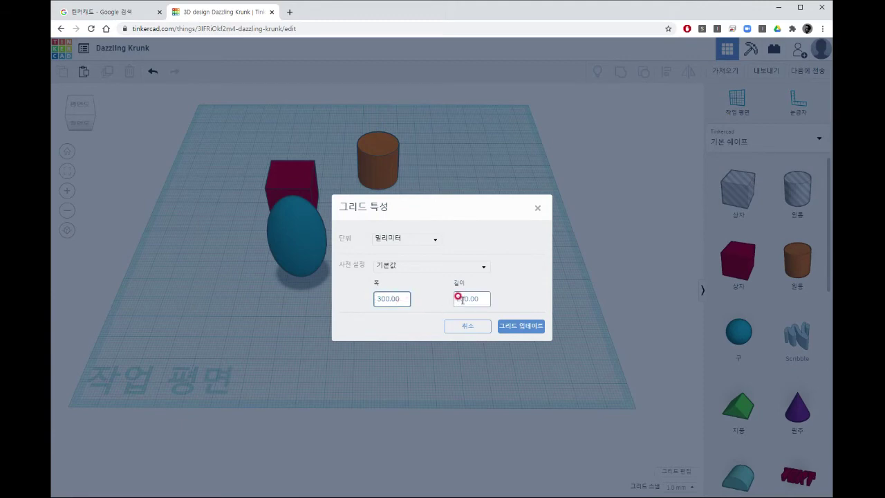
pyautogui.write('3')
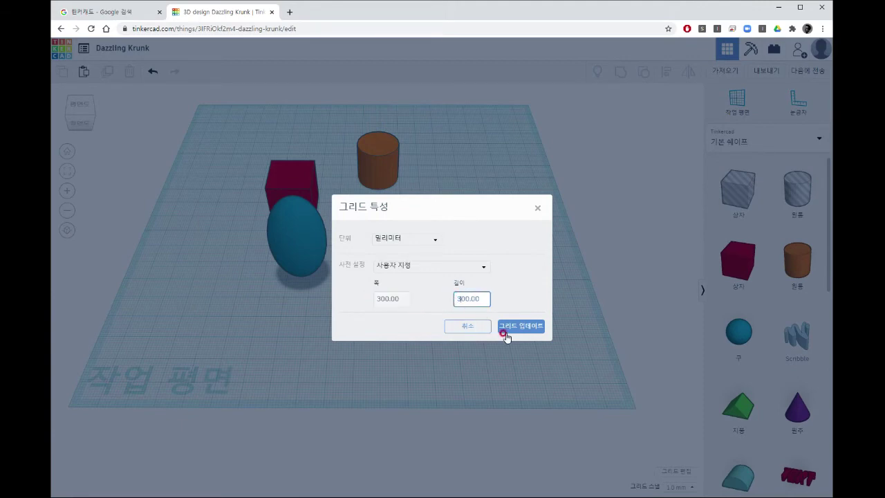
pyautogui.click(518, 326)
# Step: Examine the resized workplane and the shapes on it from several angles and distances
pyautogui.scroll(-5, 468, 318)
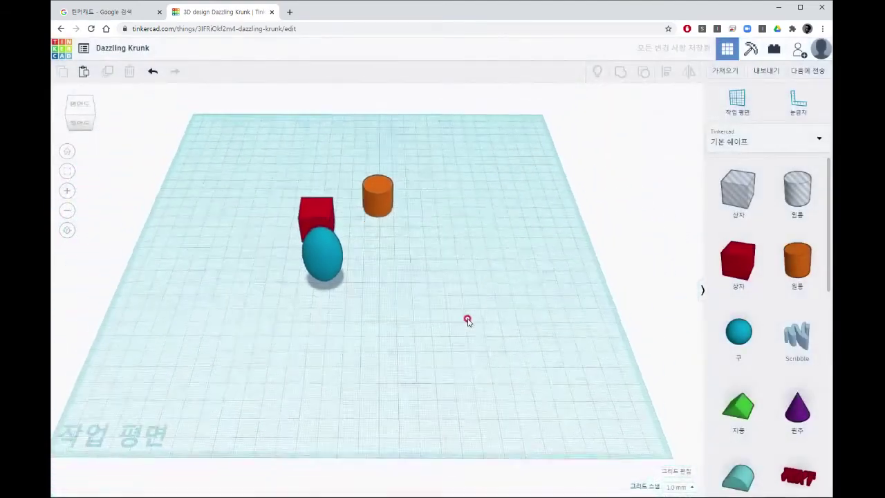
pyautogui.scroll(3, 415, 318)
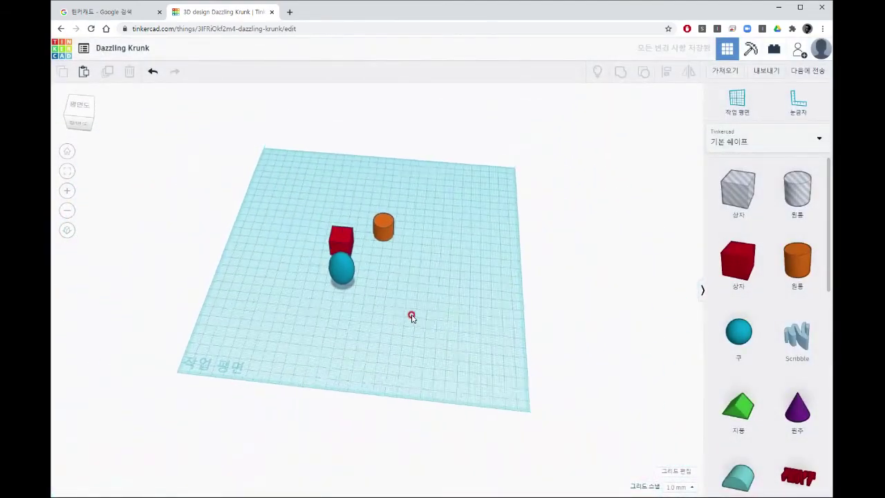
pyautogui.moveTo(446, 329); pyautogui.dragTo(463, 319, button='right')
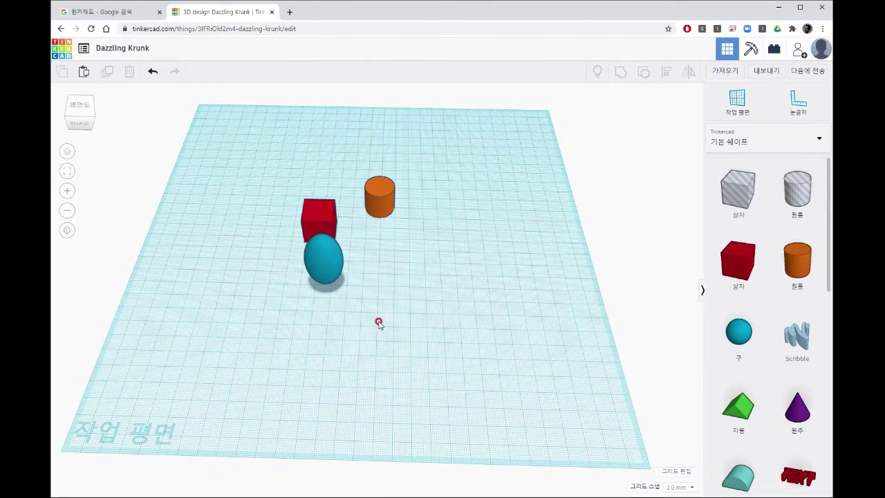
pyautogui.moveTo(467, 324); pyautogui.dragTo(446, 311, button='right')
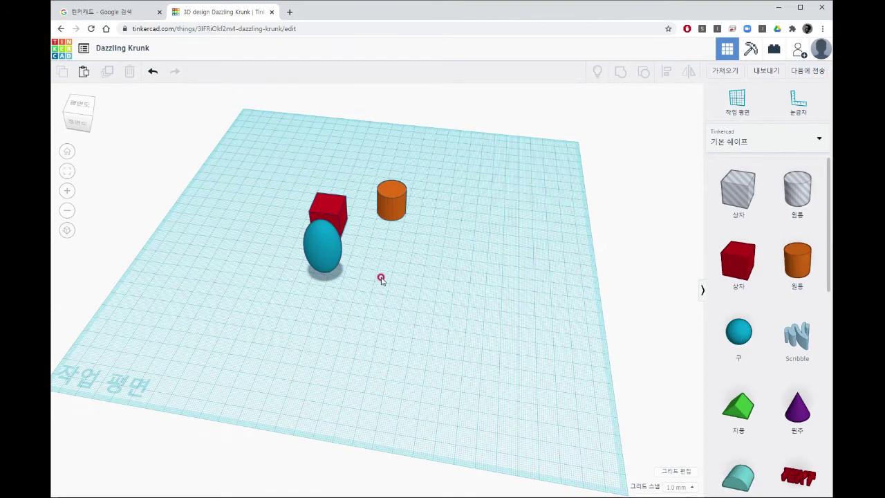
pyautogui.moveTo(411, 279)
pyautogui.mouseDown(button='right')
pyautogui.moveTo(327, 278)
pyautogui.moveTo(500, 265)
pyautogui.moveTo(393, 290)
pyautogui.moveTo(434, 293)
pyautogui.moveTo(425, 302)
pyautogui.moveTo(269, 302)
pyautogui.moveTo(410, 287)
pyautogui.mouseUp(button='right')
pyautogui.scroll(5, 411, 285)
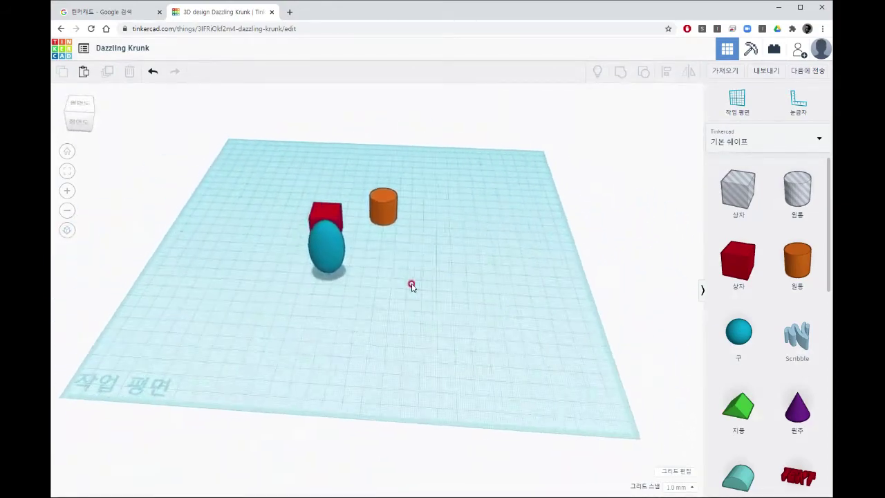
pyautogui.scroll(-5, 449, 293)
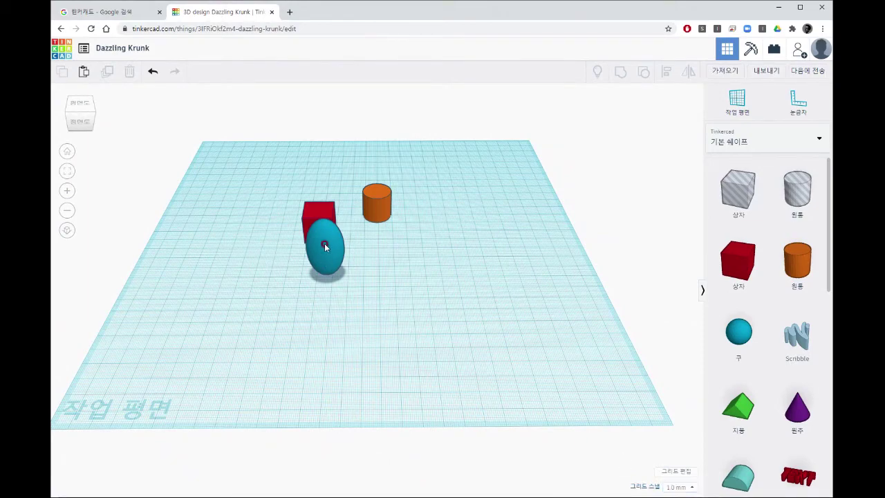
# Step: Move the red box out from behind the blue sphere to the open area in front of the cylinder and deselect it
pyautogui.moveTo(320, 212); pyautogui.dragTo(405, 313)
pyautogui.scroll(5, 392, 290)
pyautogui.click(424, 350)
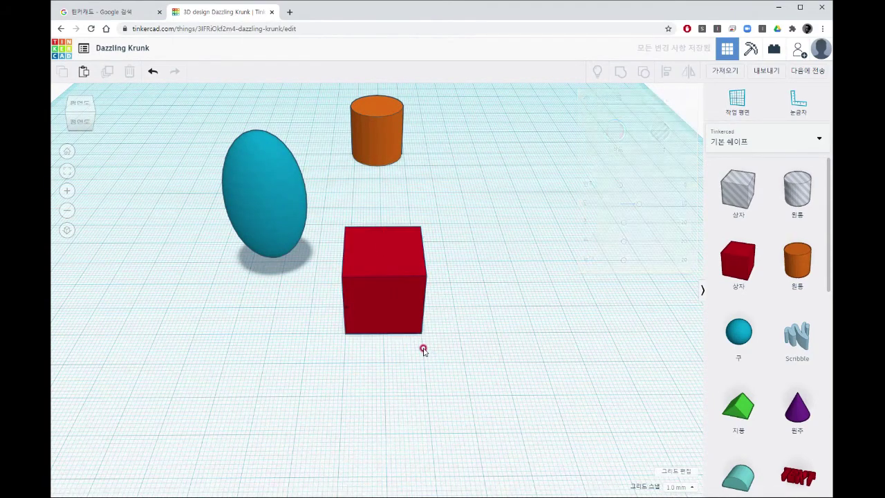
pyautogui.scroll(3, 423, 351)
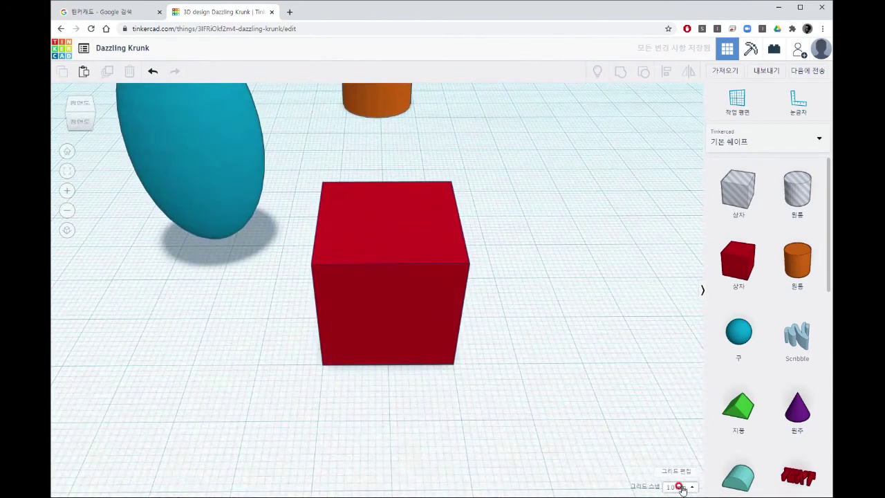
# Step: Shift the red box 1 mm to the right, then another 5 mm right and 1 mm forward
pyautogui.click(398, 320)
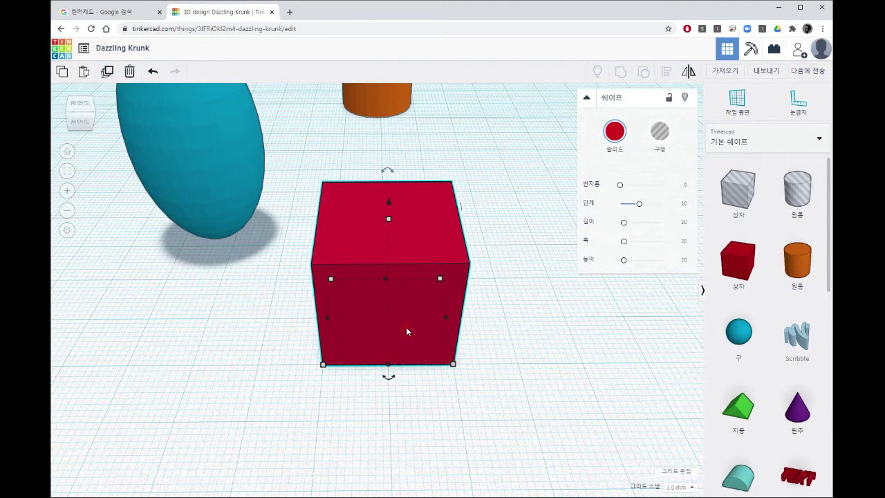
pyautogui.moveTo(404, 323); pyautogui.dragTo(411, 326)
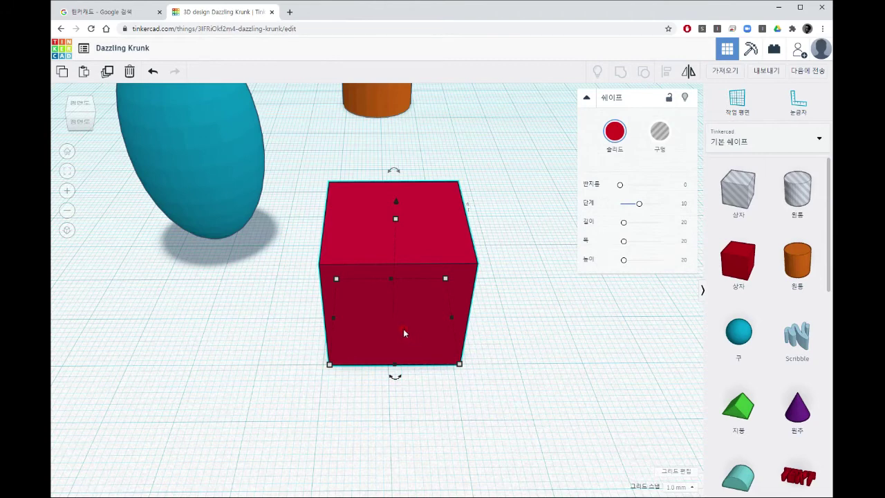
pyautogui.moveTo(404, 333); pyautogui.dragTo(438, 336)
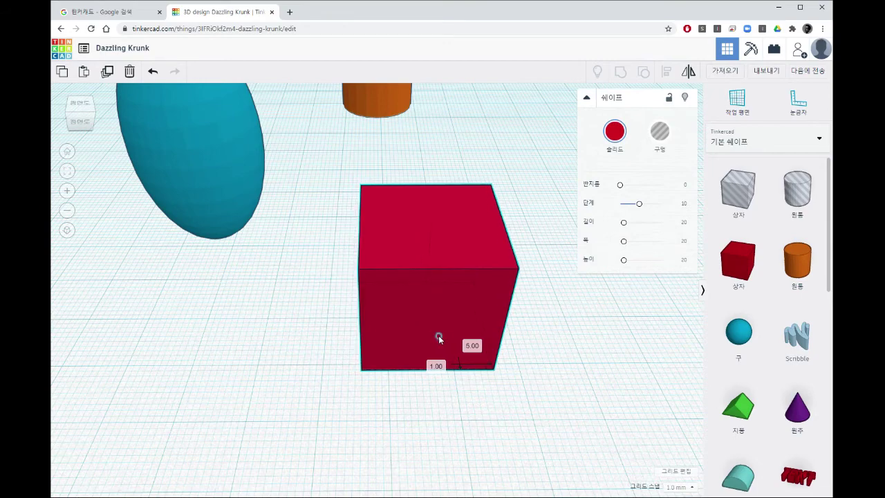
# Step: Focus the view on the red box and move it 1 mm backward and 1 mm to the right
pyautogui.scroll(-5, 430, 332)
pyautogui.scroll(-3, 430, 332)
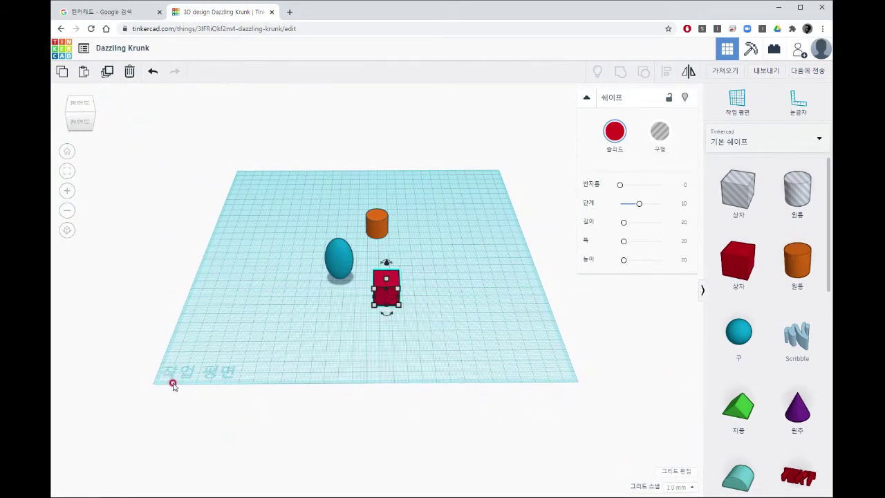
pyautogui.scroll(6, 365, 291)
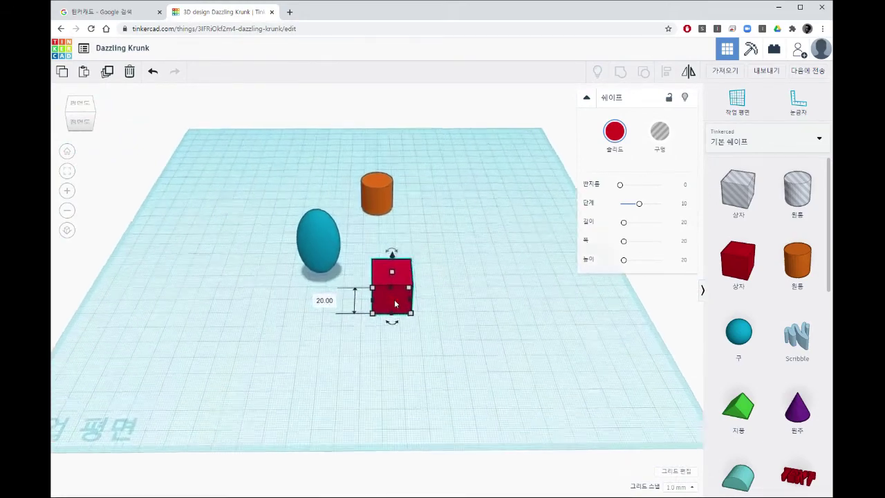
pyautogui.press('f')
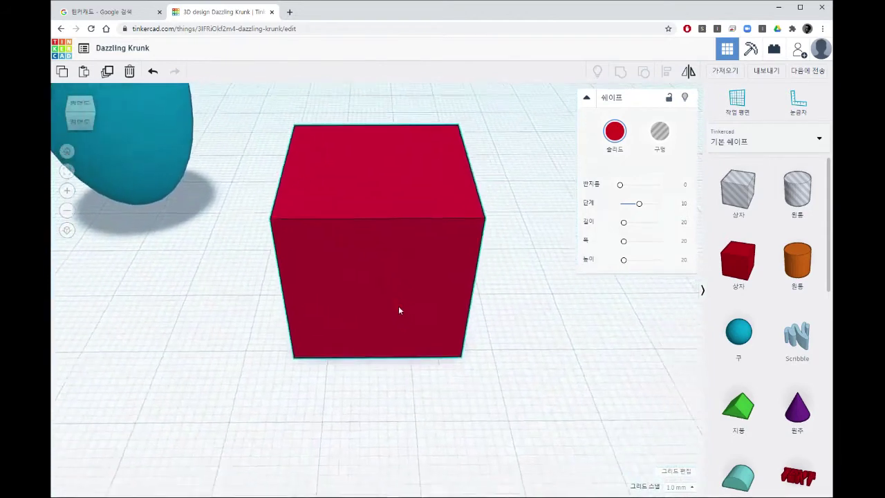
pyautogui.moveTo(413, 325); pyautogui.dragTo(412, 318)
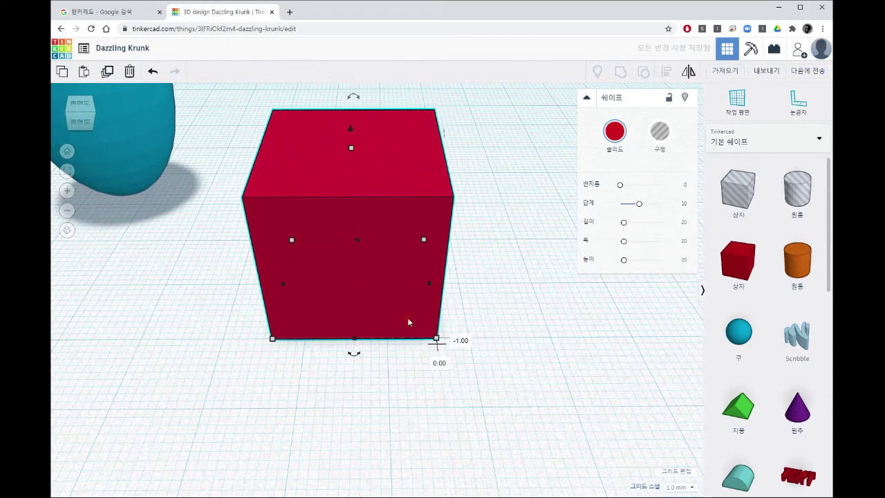
pyautogui.moveTo(407, 318); pyautogui.dragTo(417, 320)
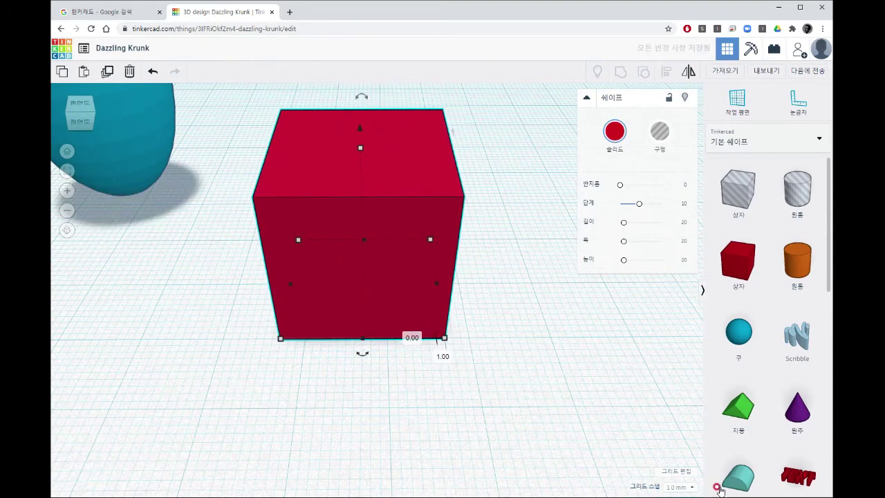
# Step: Set the grid snap to 5.0 mm and move the red box 7 mm to the left
pyautogui.click(680, 487)
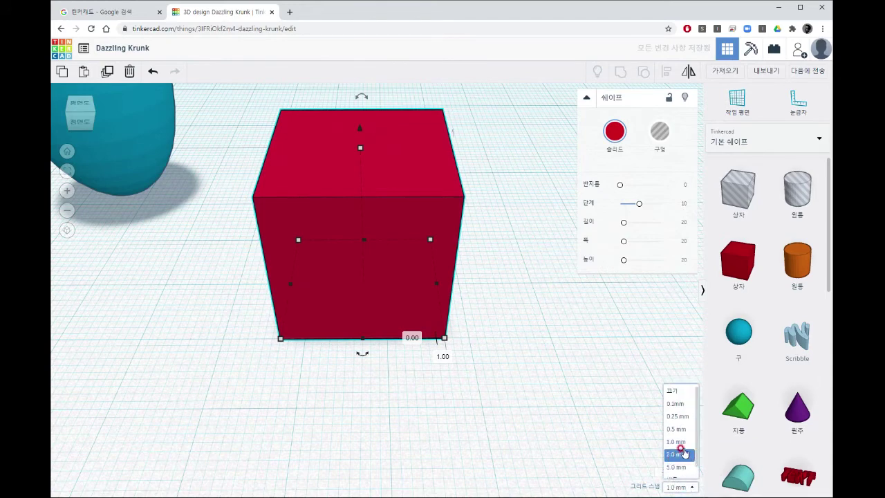
pyautogui.click(679, 467)
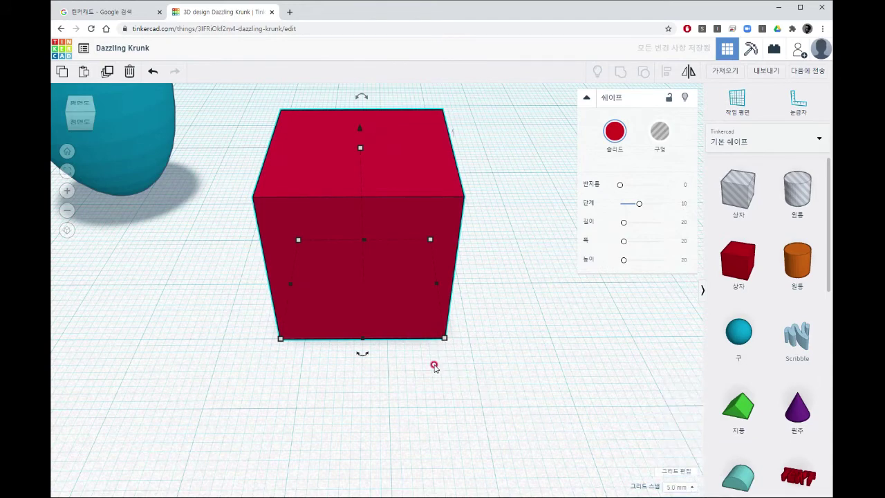
pyautogui.moveTo(410, 322); pyautogui.dragTo(355, 314)
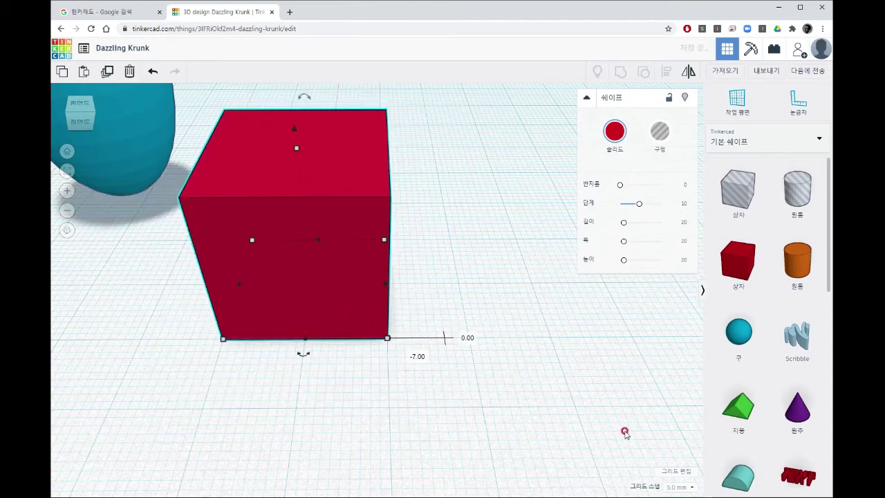
# Step: Set the grid snap to 1.0 mm and try a slight move of the red box
pyautogui.click(681, 488)
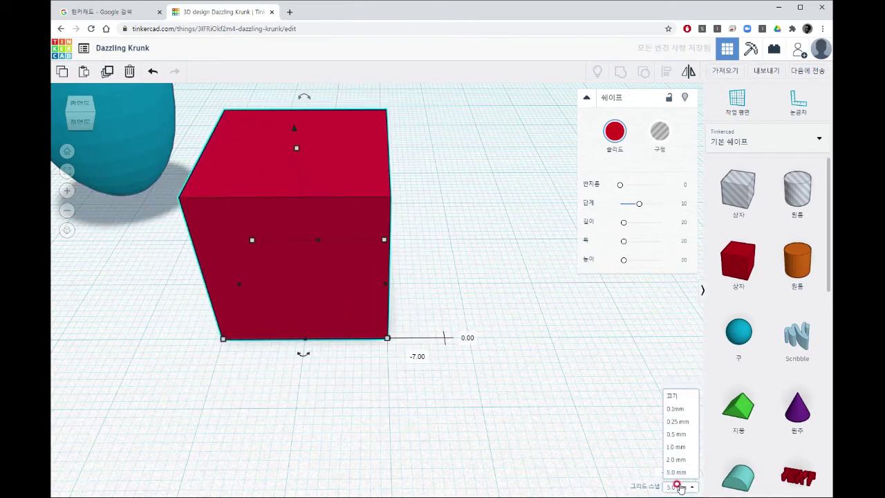
pyautogui.click(674, 440)
pyautogui.moveTo(358, 325)
pyautogui.mouseDown()
pyautogui.moveTo(372, 321)
pyautogui.moveTo(353, 318)
pyautogui.mouseUp()
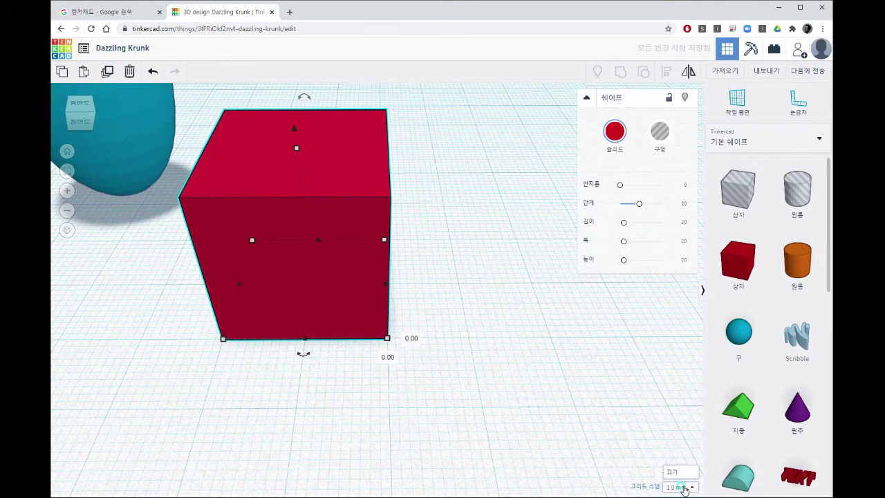
# Step: Set the grid snap to 0.5 mm and try a slight move of the red box
pyautogui.click(680, 487)
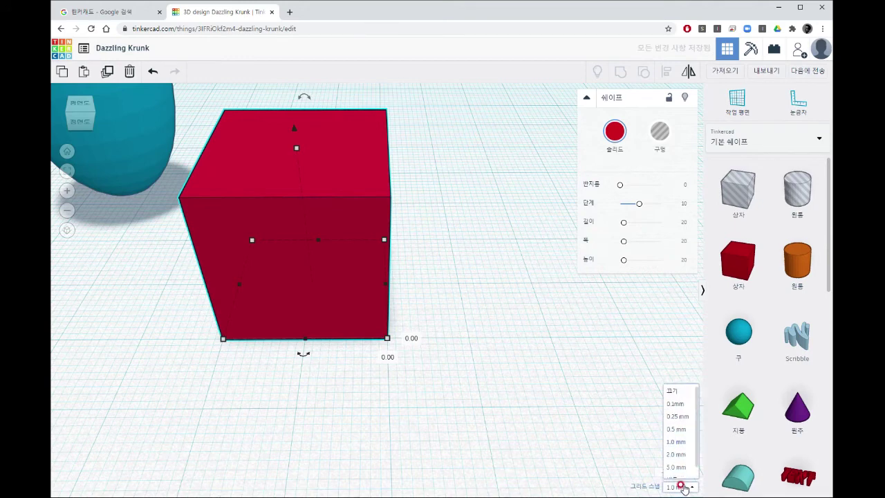
pyautogui.click(680, 432)
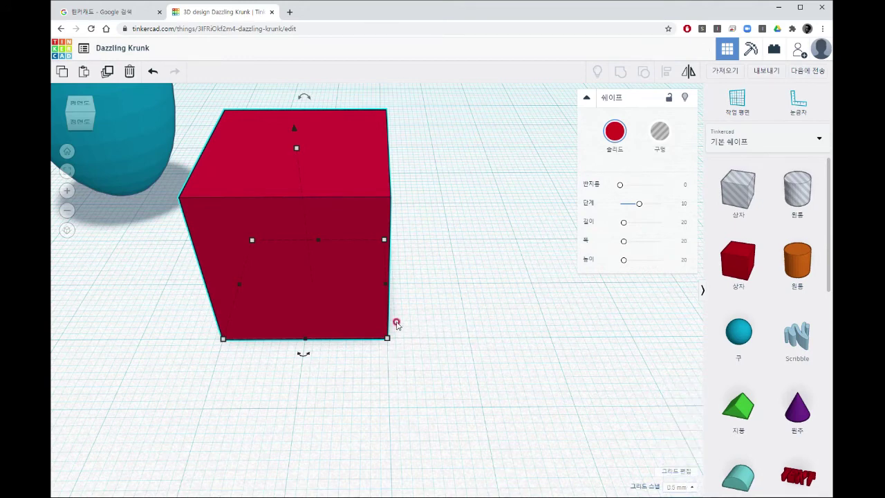
pyautogui.click(368, 317)
pyautogui.scroll(5, 389, 342)
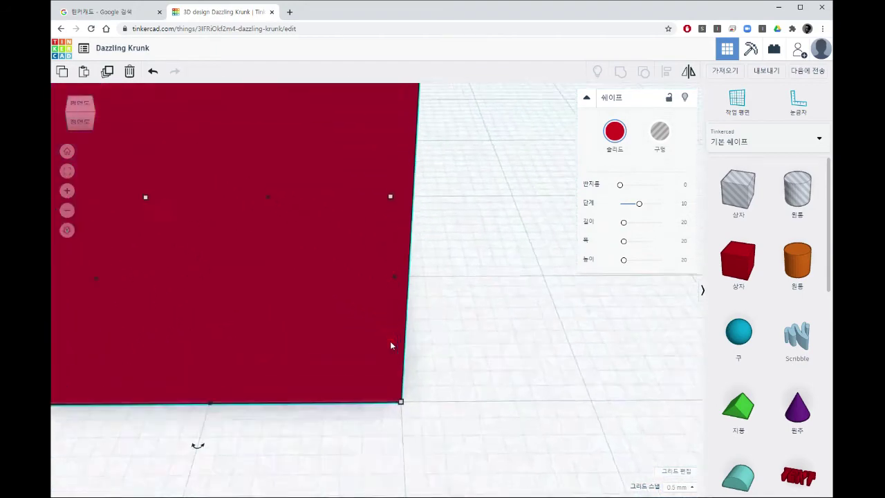
pyautogui.click(374, 347)
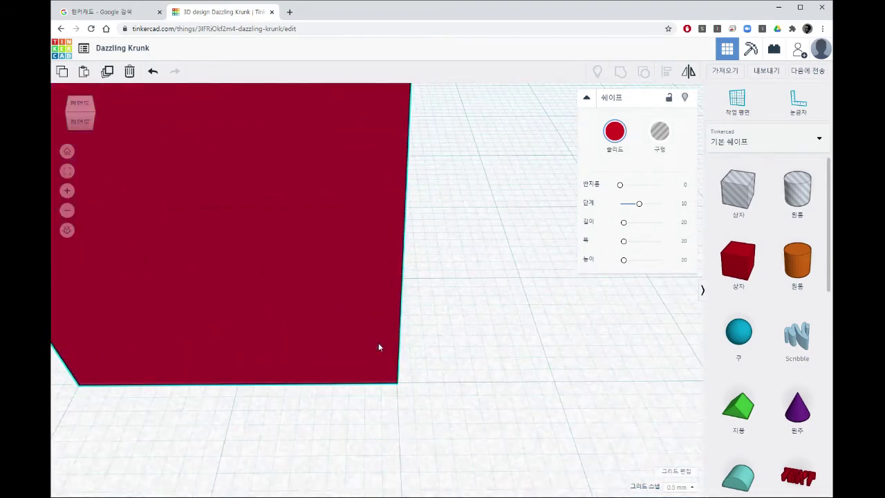
pyautogui.moveTo(378, 346)
pyautogui.mouseDown()
pyautogui.moveTo(388, 344)
pyautogui.moveTo(375, 345)
pyautogui.mouseUp()
# Step: Set the grid snap to 0.1 mm and move the red box 1 mm to the right and 0.1 mm forward
pyautogui.click(681, 486)
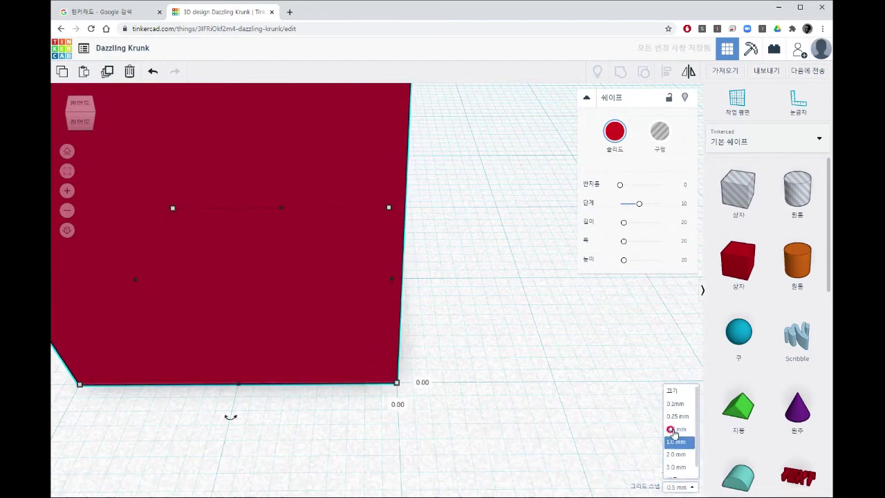
pyautogui.click(674, 403)
pyautogui.press('Escape')
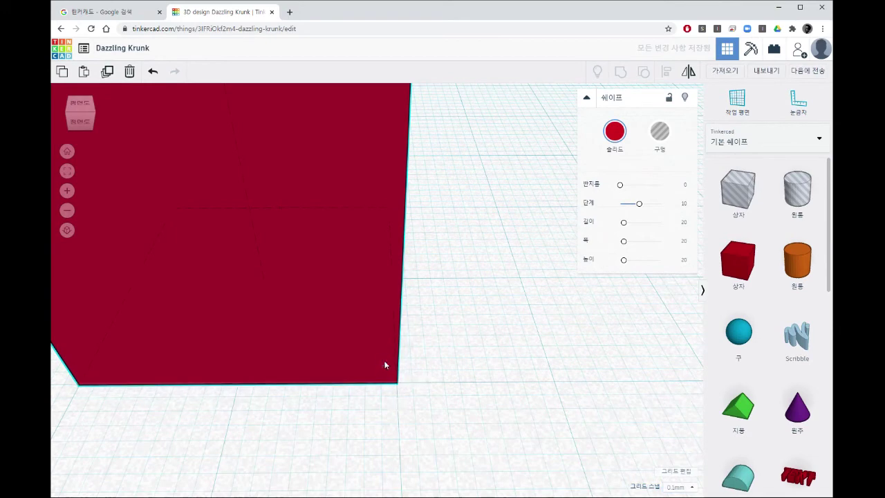
pyautogui.moveTo(385, 362); pyautogui.dragTo(400, 359)
pyautogui.scroll(-3, 398, 377)
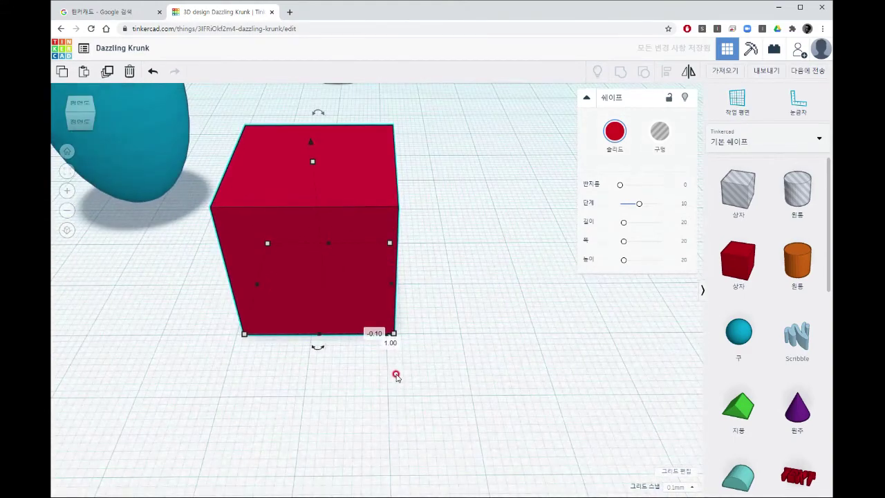
pyautogui.moveTo(431, 373); pyautogui.dragTo(456, 379, button='right')
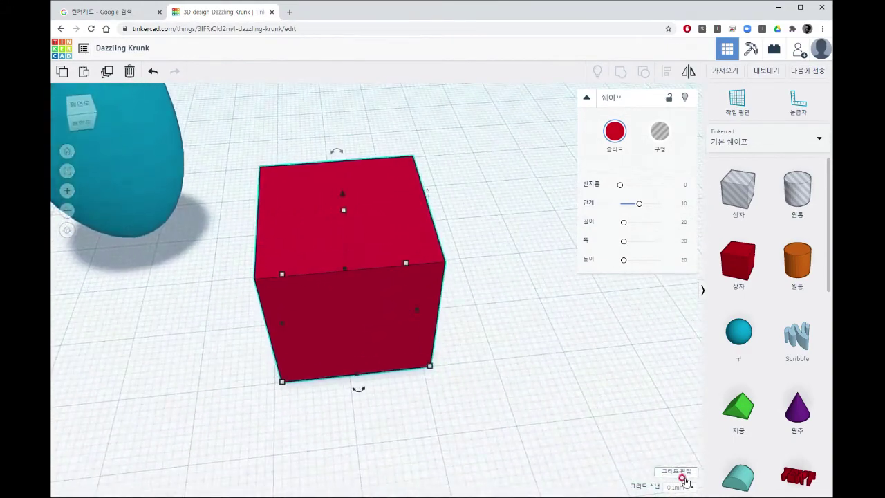
# Step: Set the grid snap to 1.0 mm and deselect the red box
pyautogui.click(677, 487)
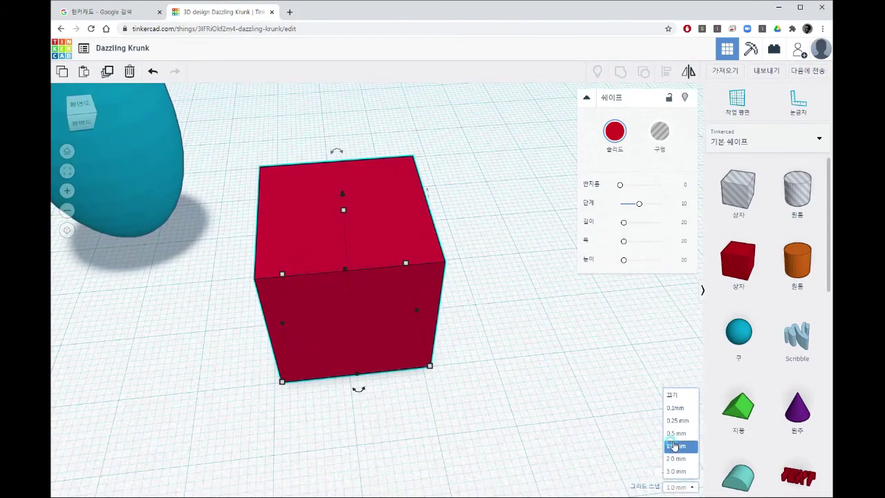
pyautogui.click(675, 441)
pyautogui.scroll(-2, 437, 403)
pyautogui.scroll(-2, 442, 402)
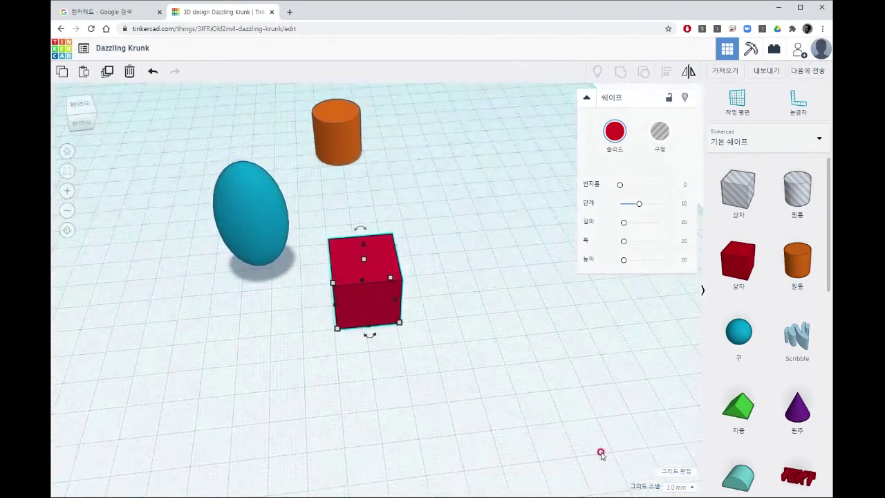
pyautogui.scroll(-3, 509, 395)
pyautogui.moveTo(534, 396); pyautogui.dragTo(511, 395, button='right')
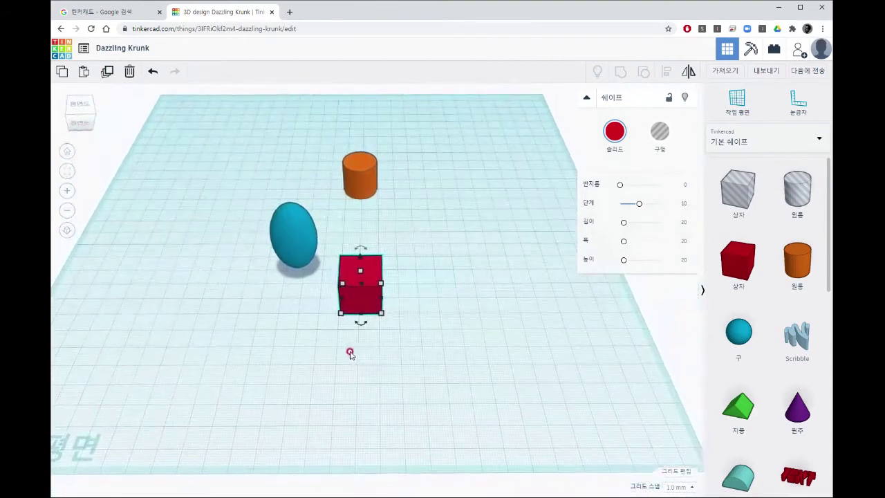
pyautogui.click(442, 330)
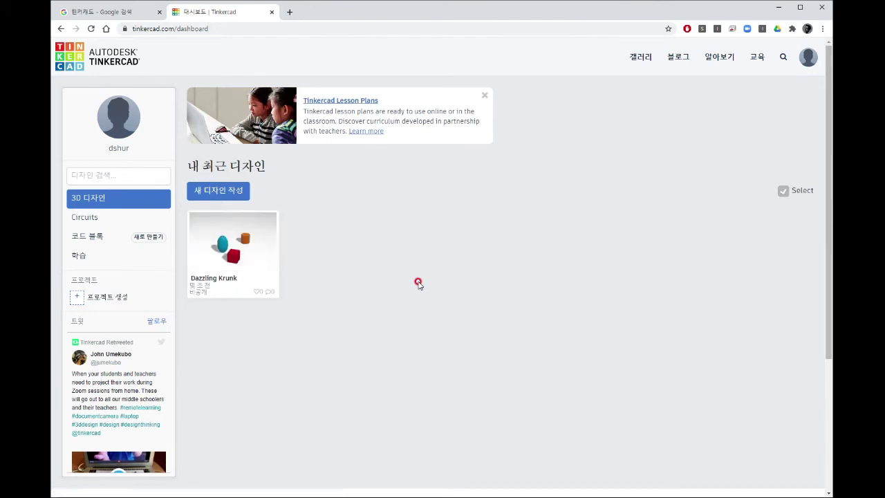
# Step: Open the Dazzling Krunk design for editing from the dashboard
pyautogui.moveTo(256, 270)
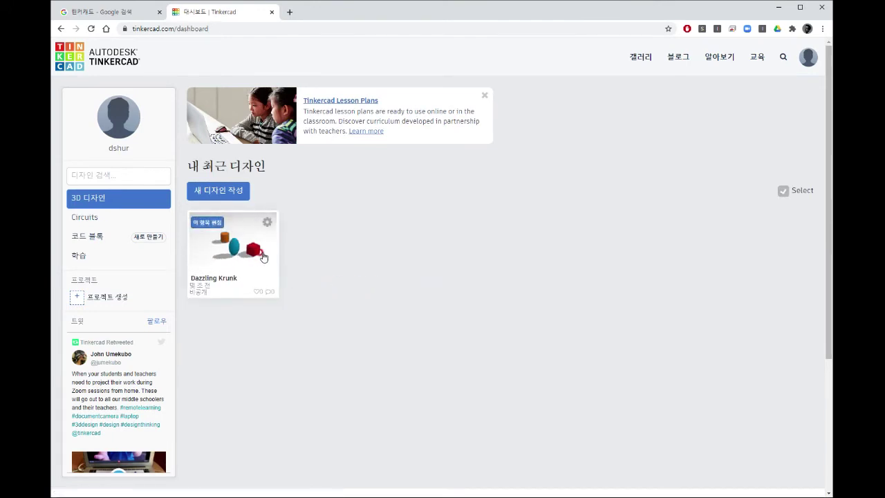
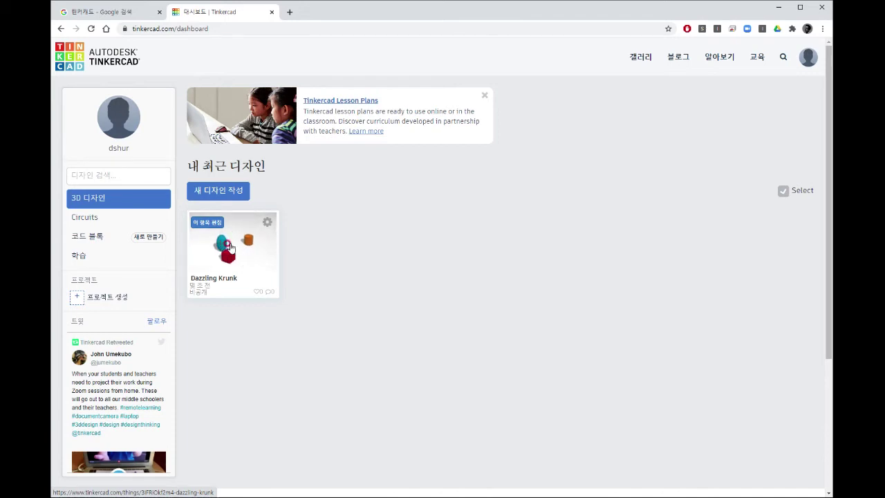
pyautogui.click(340, 259)
pyautogui.click(210, 224)
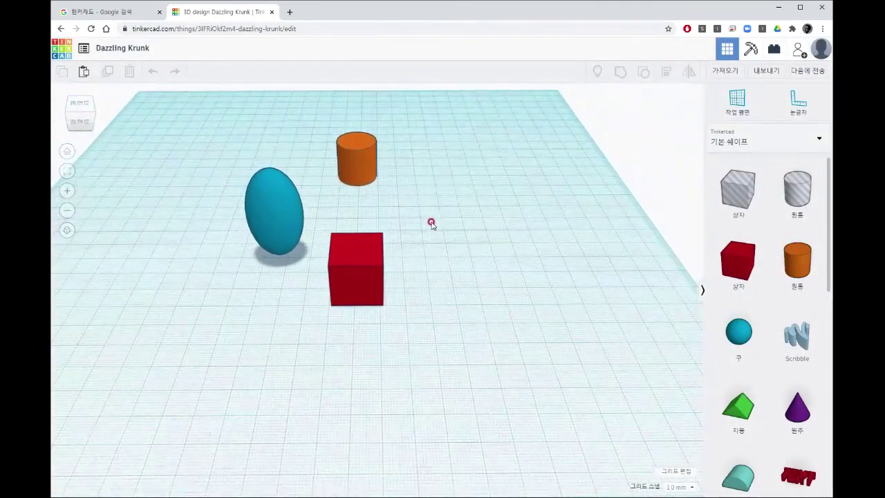
# Step: Select the red box, blue ellipsoid and orange cylinder together and delete them from the workplane
pyautogui.moveTo(454, 259); pyautogui.dragTo(411, 276, button='right')
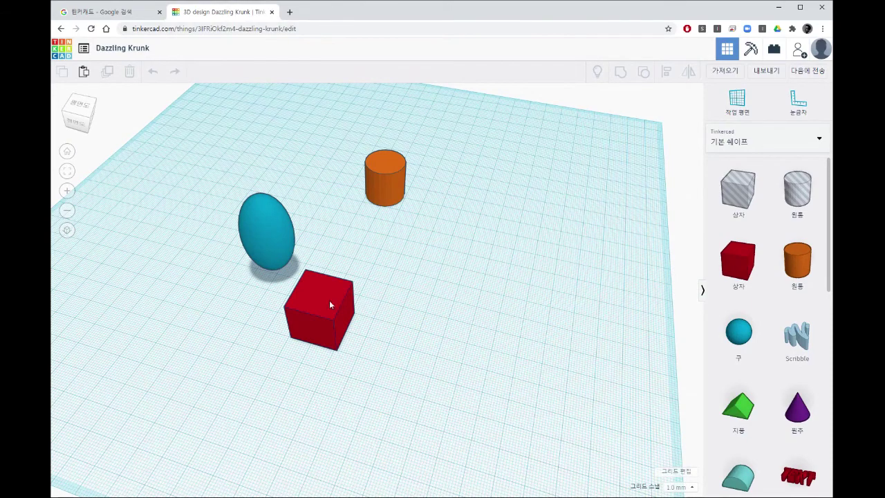
pyautogui.click(269, 350)
pyautogui.scroll(-5, 374, 313)
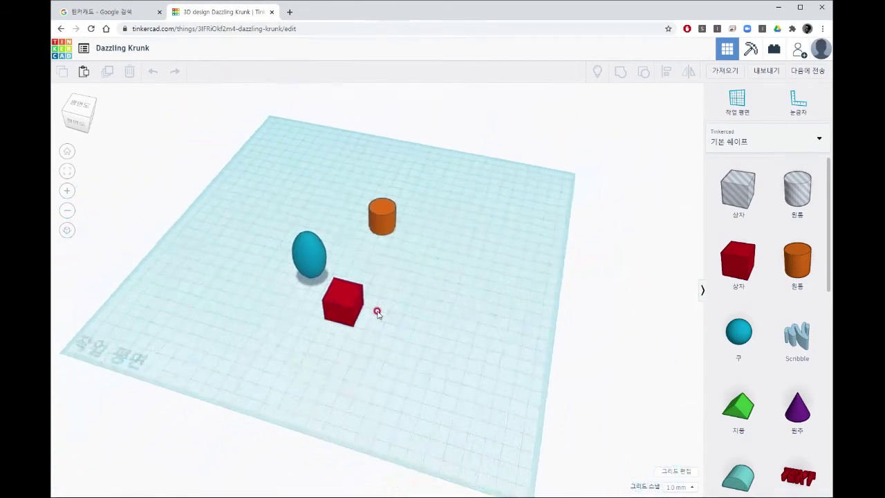
pyautogui.moveTo(375, 310); pyautogui.dragTo(425, 307, button='right')
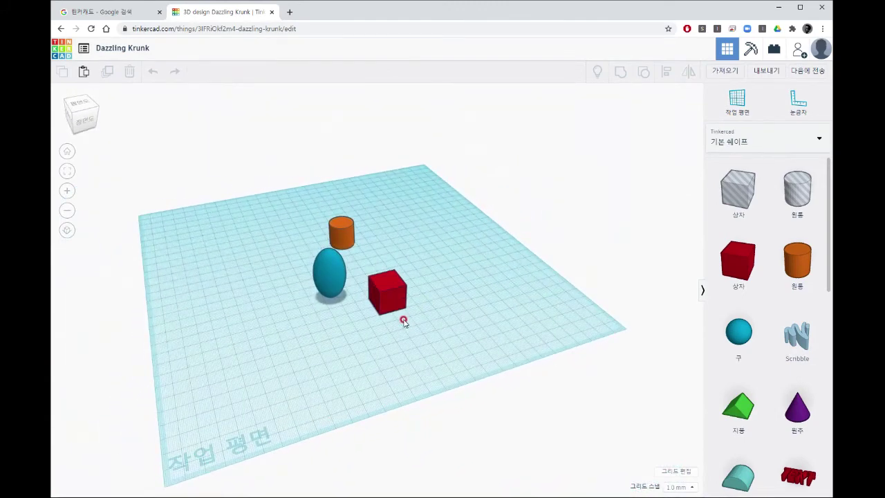
pyautogui.scroll(4, 390, 309)
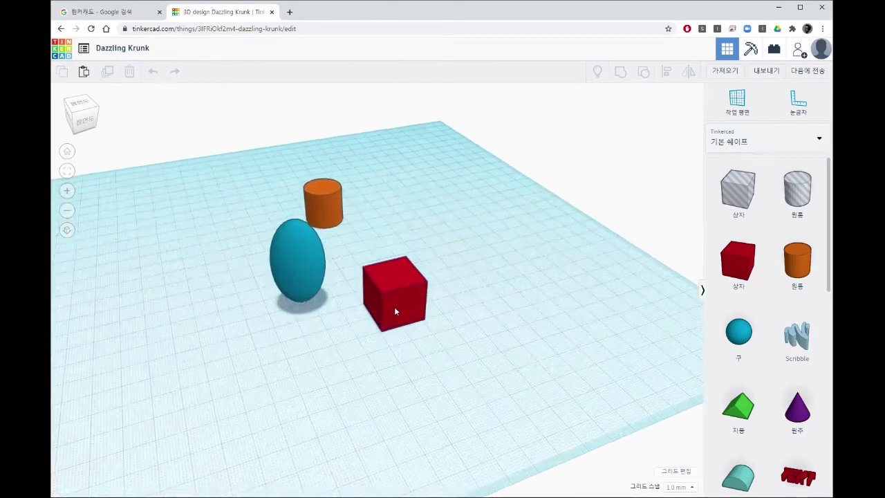
pyautogui.click(379, 303)
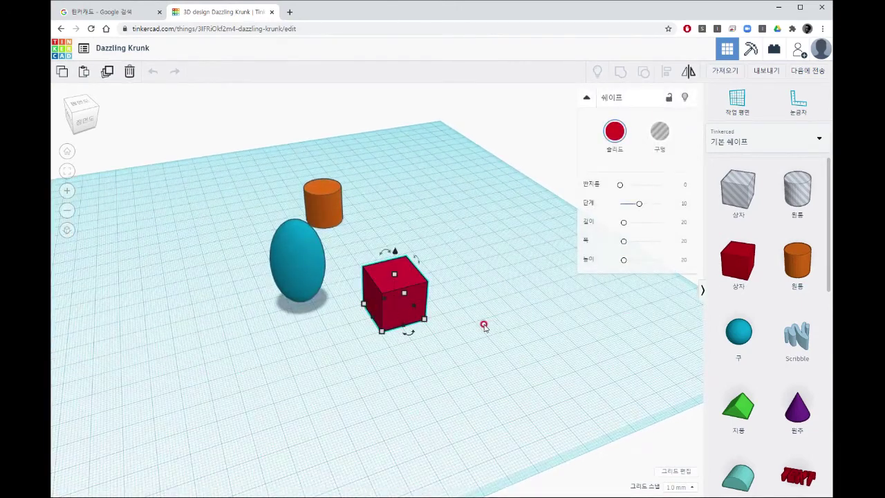
pyautogui.moveTo(484, 346); pyautogui.dragTo(352, 250)
pyautogui.moveTo(470, 373); pyautogui.dragTo(243, 181)
pyautogui.press('Delete')
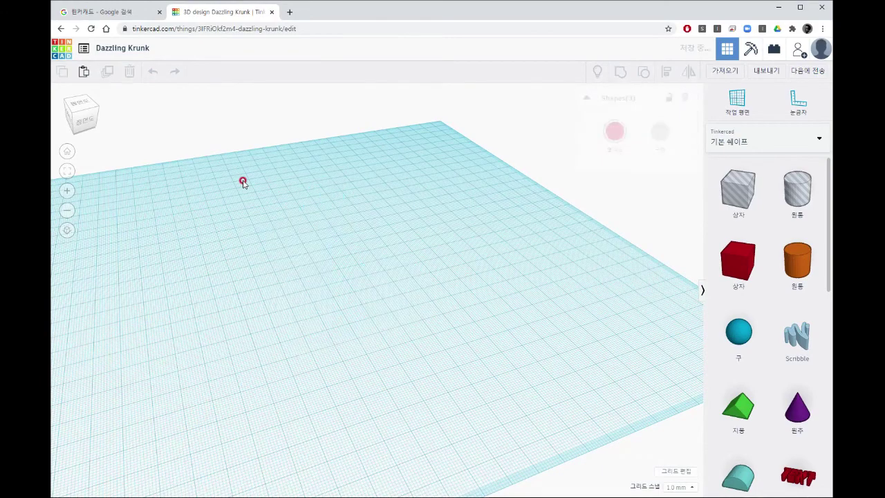
# Step: Return to the dashboard and reopen the emptied Dazzling Krunk design for editing
pyautogui.click(63, 50)
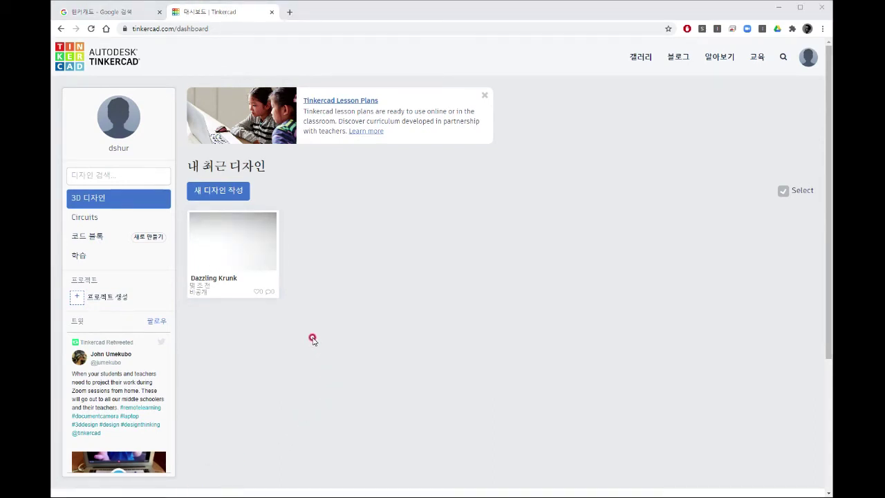
pyautogui.moveTo(263, 269)
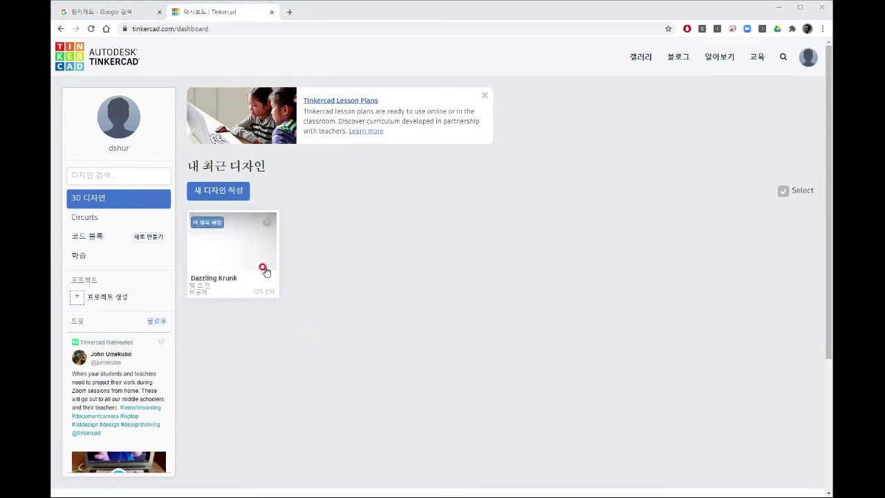
pyautogui.click(209, 230)
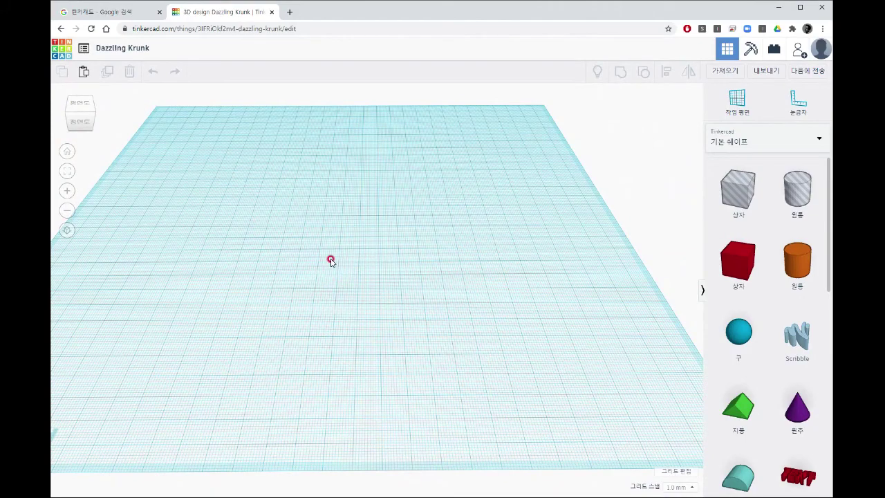
# Step: Place a red box near the middle of the workplane and an orange cylinder behind it
pyautogui.scroll(-5, 330, 263)
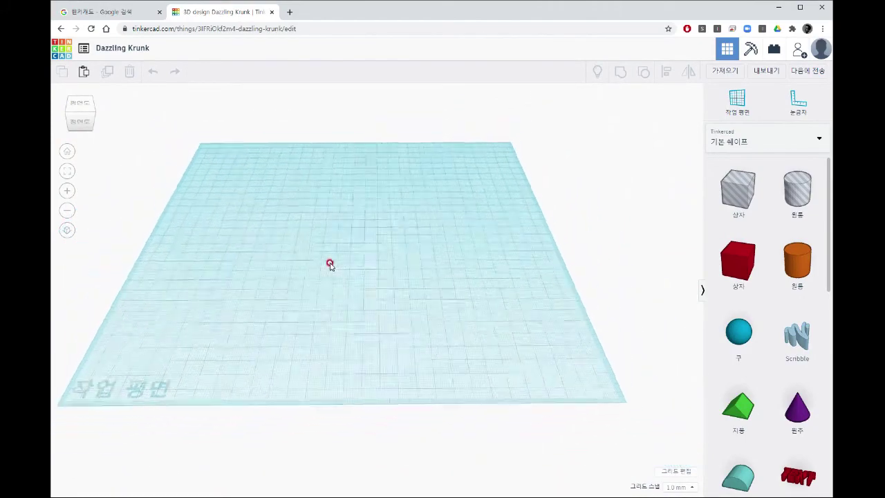
pyautogui.moveTo(332, 263); pyautogui.dragTo(348, 277, button='right')
pyautogui.moveTo(349, 276); pyautogui.dragTo(341, 277)
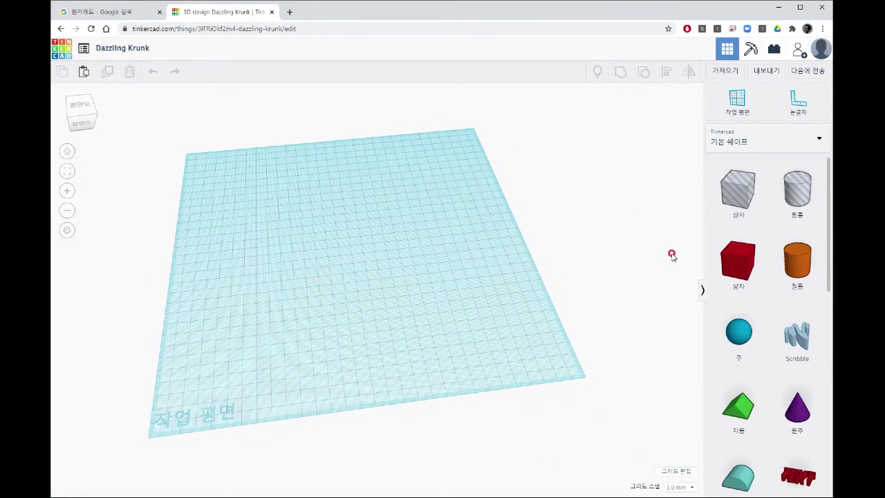
pyautogui.moveTo(737, 262); pyautogui.dragTo(361, 280)
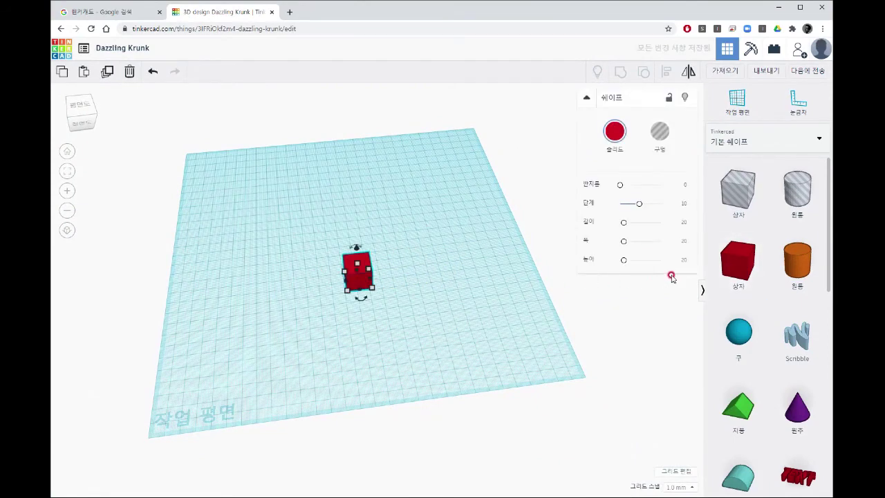
pyautogui.moveTo(796, 263); pyautogui.dragTo(335, 226)
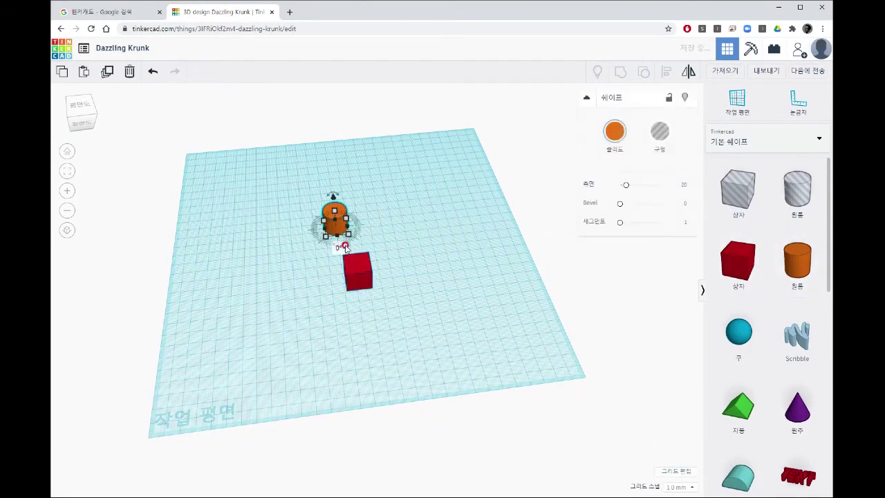
# Step: Set the workplane grid to 200 mm wide and 200 mm long and update it
pyautogui.scroll(3, 349, 241)
pyautogui.click(675, 470)
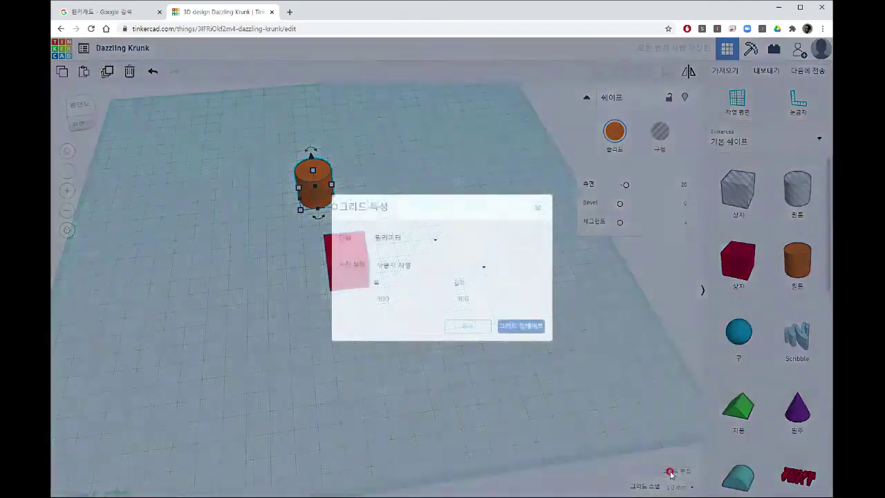
pyautogui.click(384, 299)
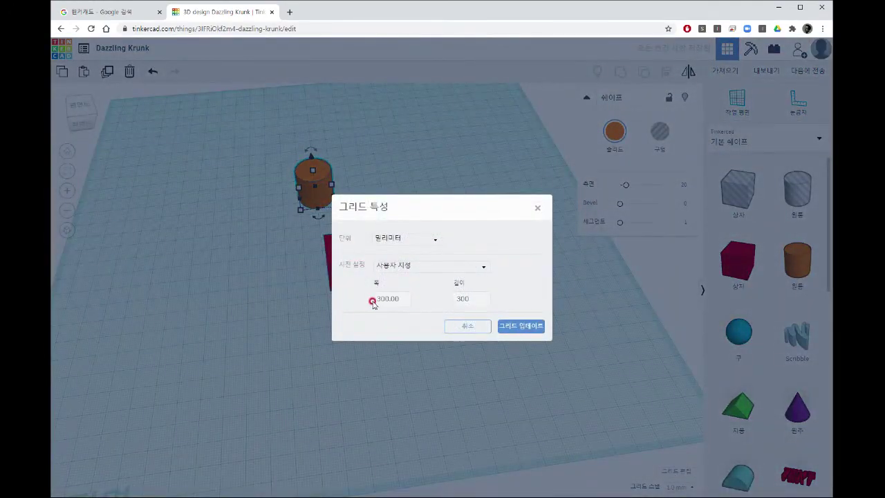
pyautogui.click(446, 309)
pyautogui.click(385, 298)
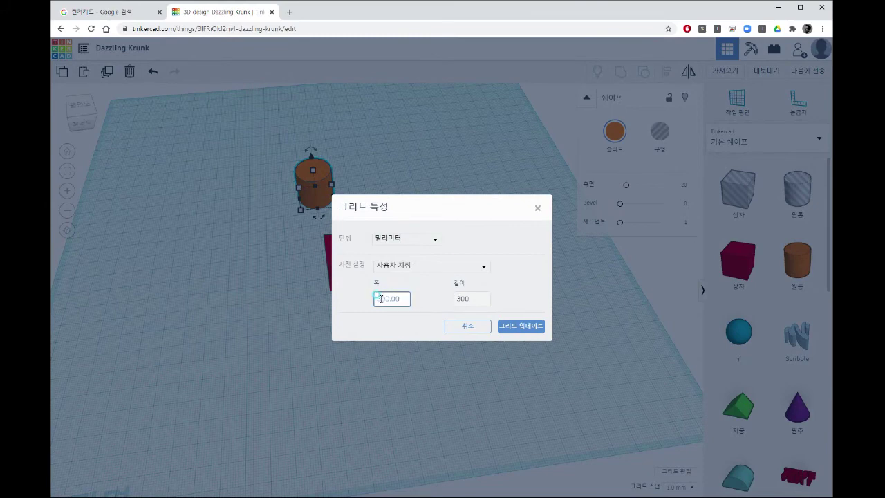
pyautogui.click(372, 298)
pyautogui.moveTo(380, 300); pyautogui.dragTo(396, 303)
pyautogui.click(456, 296)
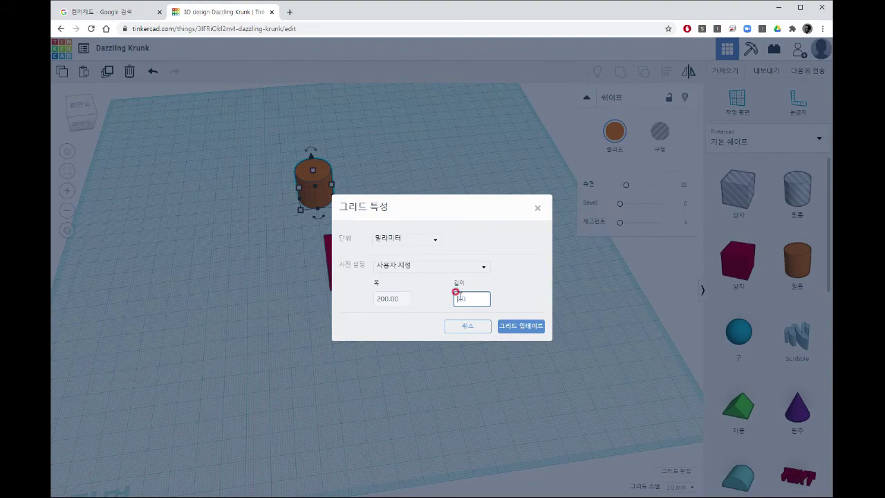
pyautogui.click(518, 324)
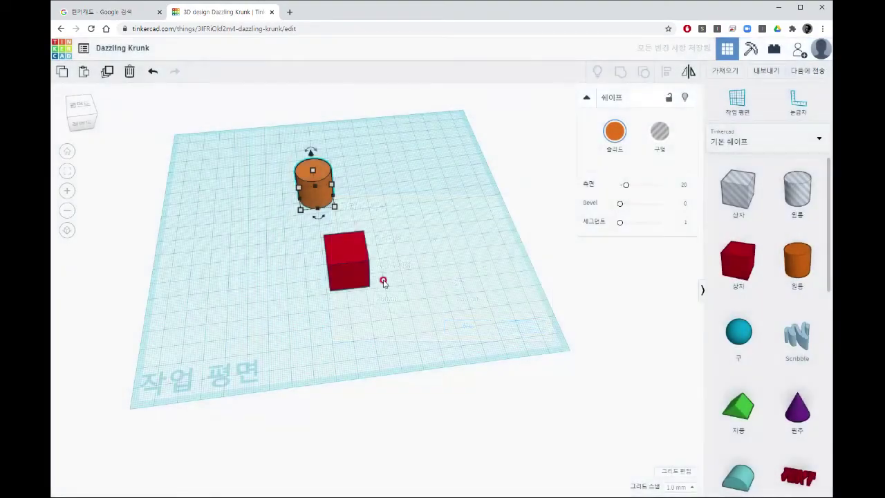
# Step: Rename the Dazzling Krunk design as test
pyautogui.scroll(3, 318, 245)
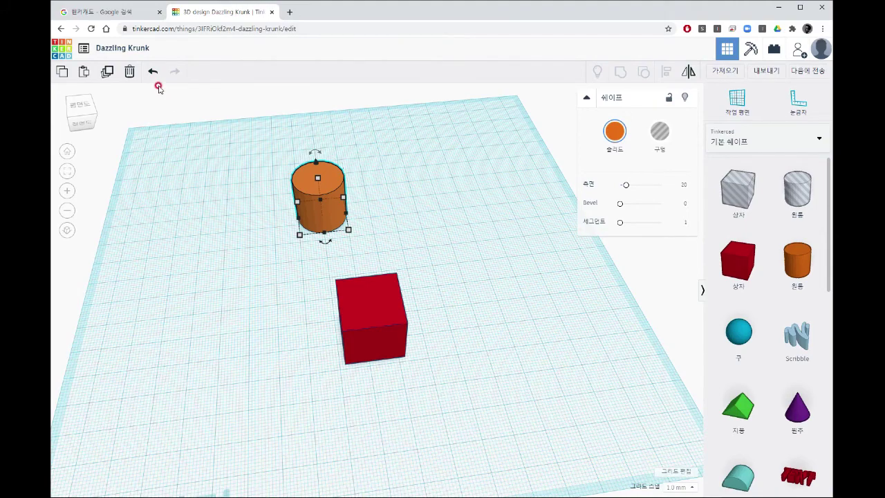
pyautogui.click(131, 46)
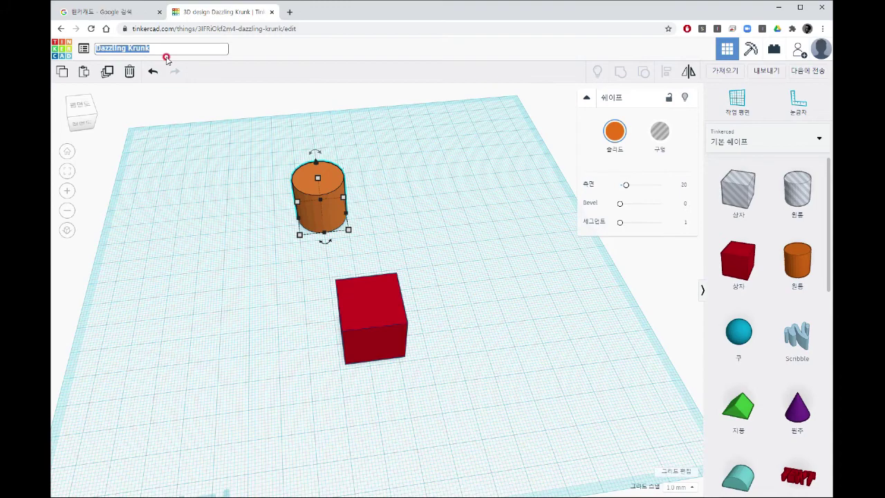
pyautogui.write('test')
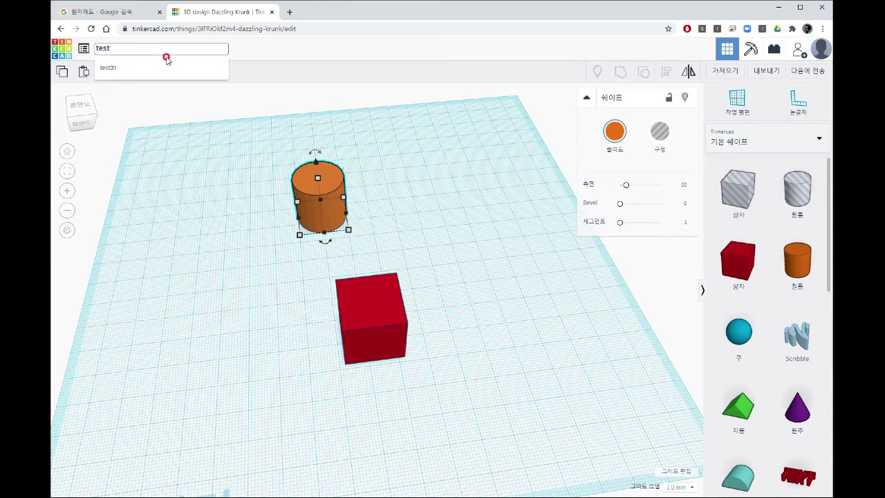
pyautogui.press('Return')
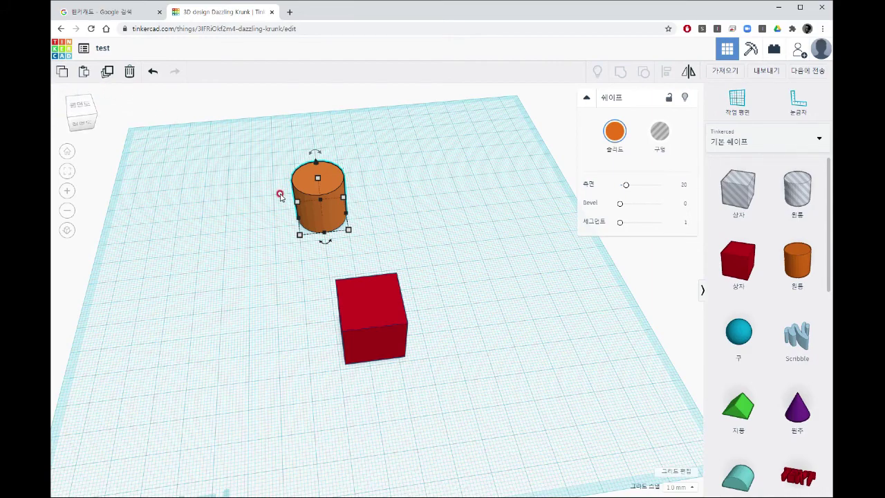
# Step: Paste two copies of the orange cylinder and place them in a row beside the original
pyautogui.click(423, 217)
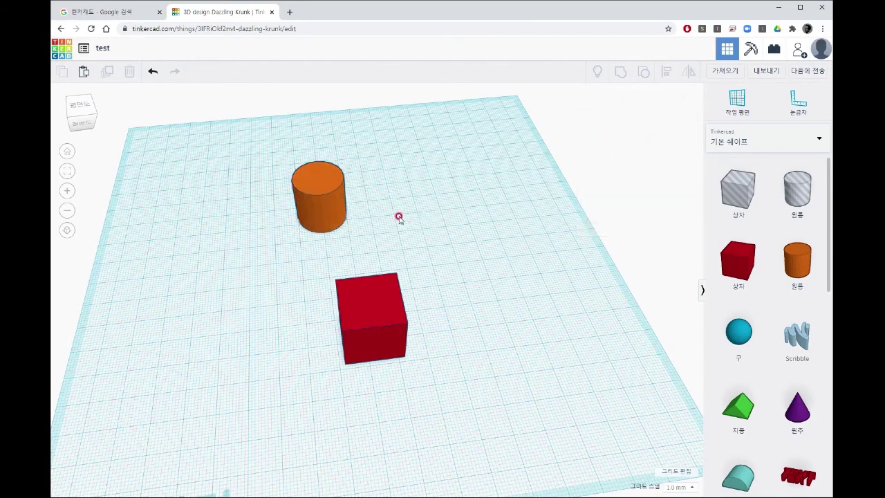
pyautogui.click(84, 72)
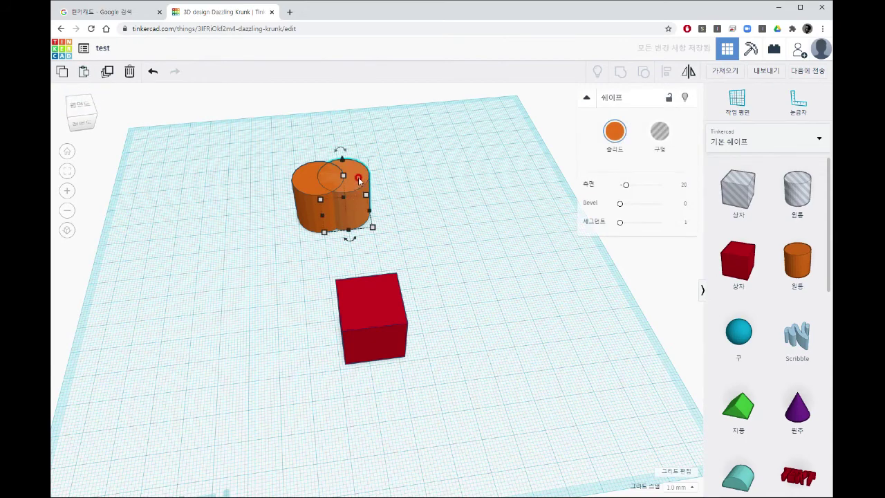
pyautogui.moveTo(358, 180); pyautogui.dragTo(398, 179)
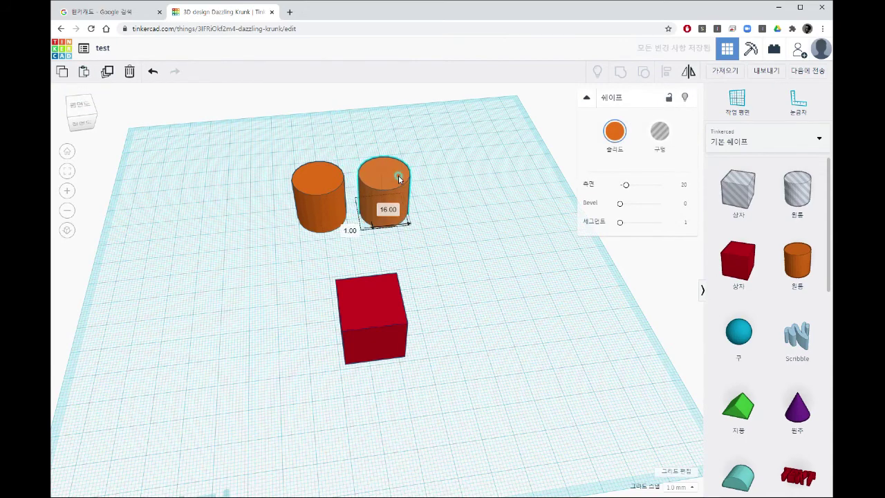
pyautogui.click(448, 184)
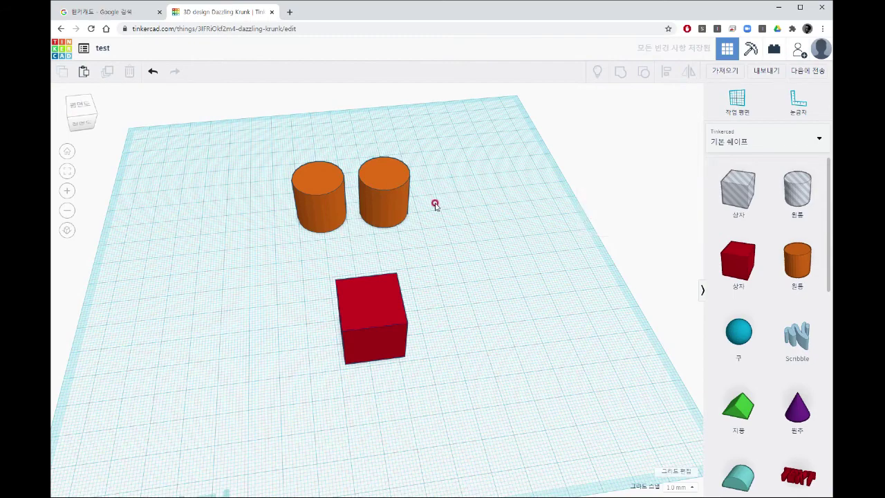
pyautogui.click(83, 72)
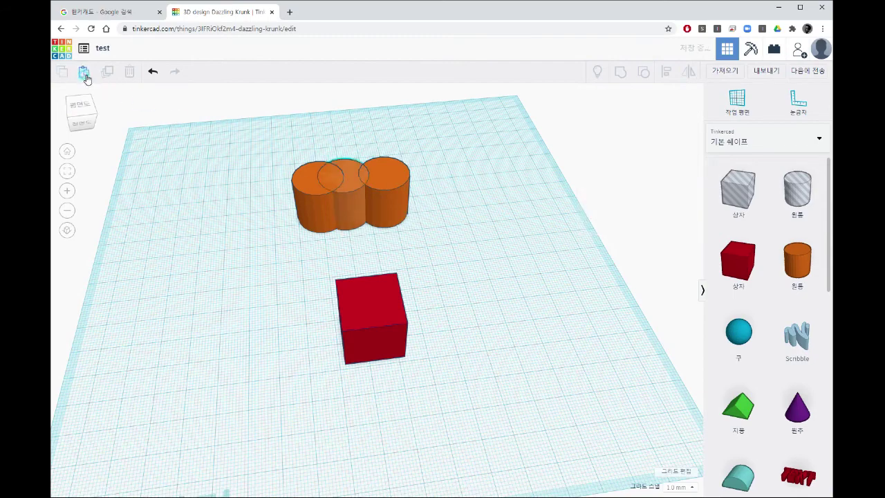
pyautogui.moveTo(357, 178); pyautogui.dragTo(460, 166)
pyautogui.moveTo(458, 311); pyautogui.dragTo(466, 280, button='middle')
pyautogui.click(468, 310)
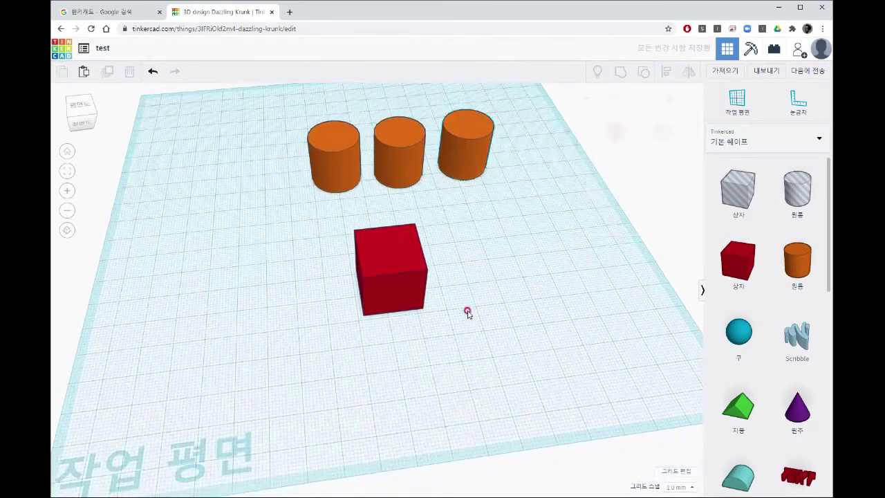
# Step: Duplicate the red box to form a row of four, moving the first copy 25 mm to one side and two more to the other
pyautogui.click(355, 261)
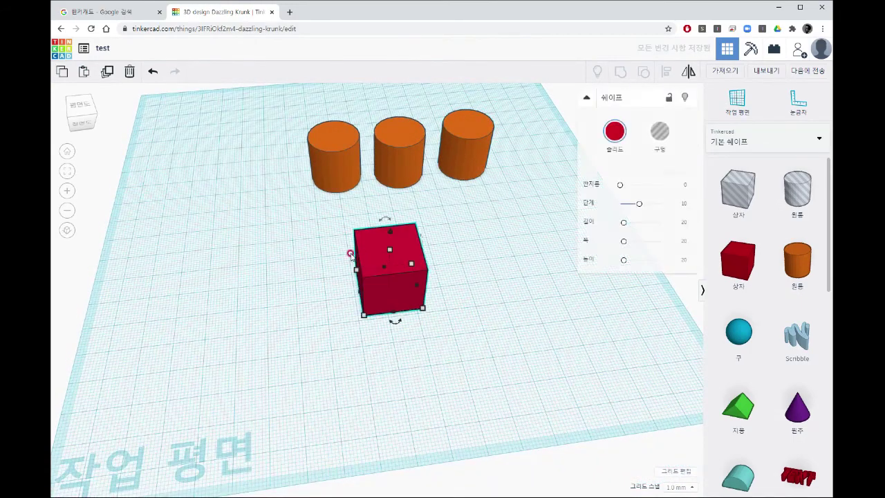
pyautogui.moveTo(491, 295); pyautogui.dragTo(381, 283, button='right')
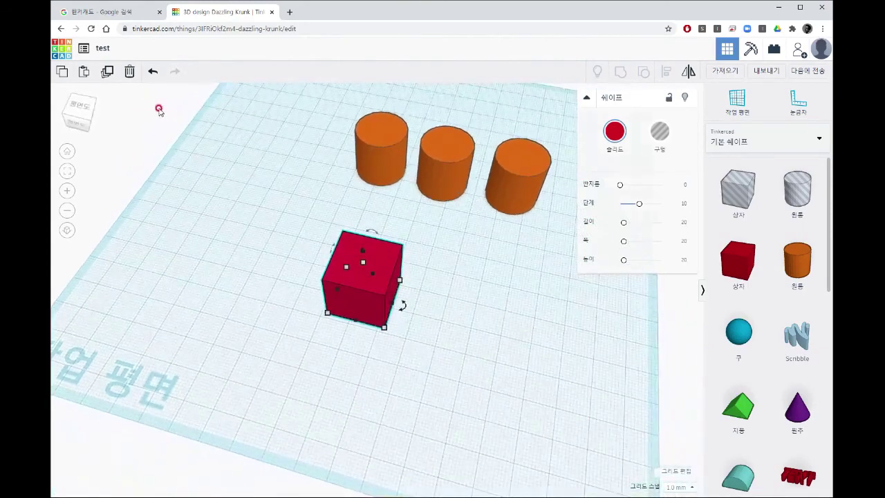
pyautogui.click(106, 74)
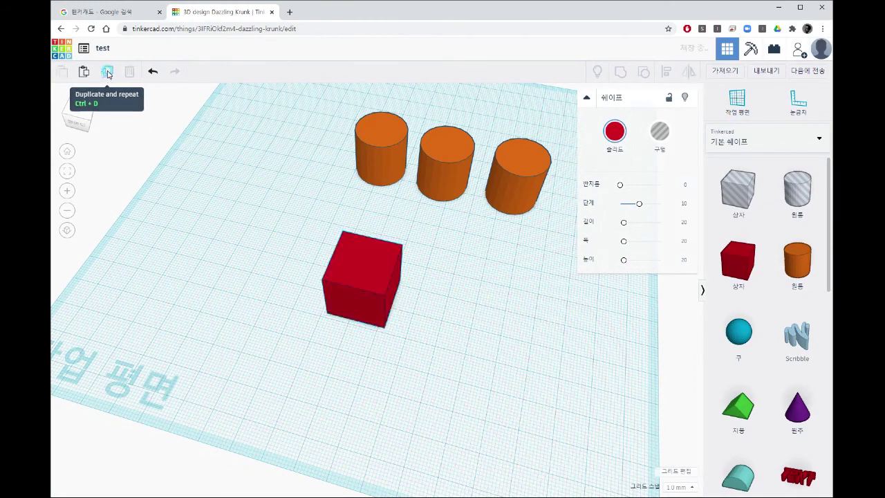
pyautogui.click(107, 73)
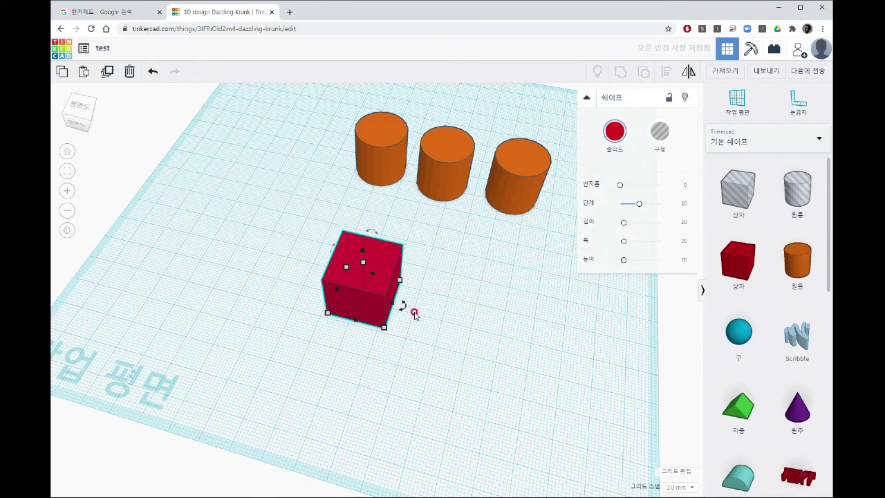
pyautogui.moveTo(379, 263); pyautogui.dragTo(457, 283)
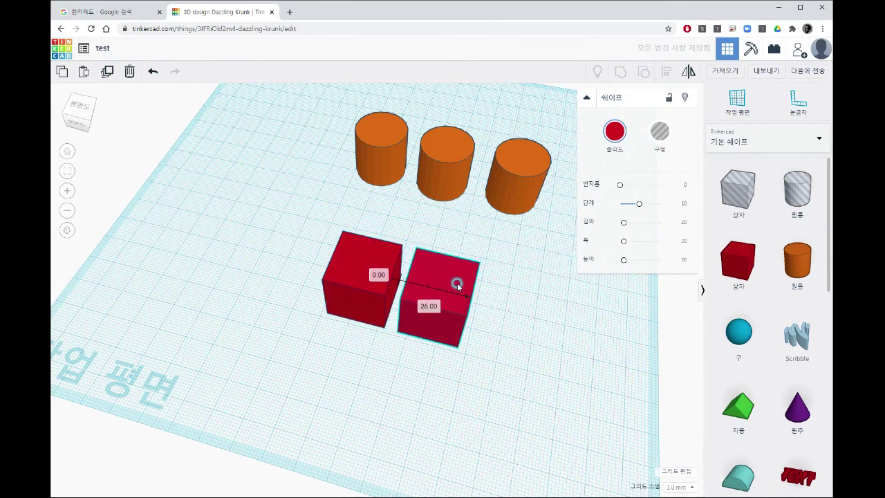
pyautogui.keyDown('alt'); pyautogui.moveTo(366, 259); pyautogui.dragTo(219, 217); pyautogui.keyUp('alt')
pyautogui.moveTo(271, 177)
pyautogui.mouseDown(button='right')
pyautogui.moveTo(332, 174)
pyautogui.moveTo(351, 162)
pyautogui.moveTo(332, 173)
pyautogui.moveTo(290, 174)
pyautogui.moveTo(284, 183)
pyautogui.mouseUp(button='right')
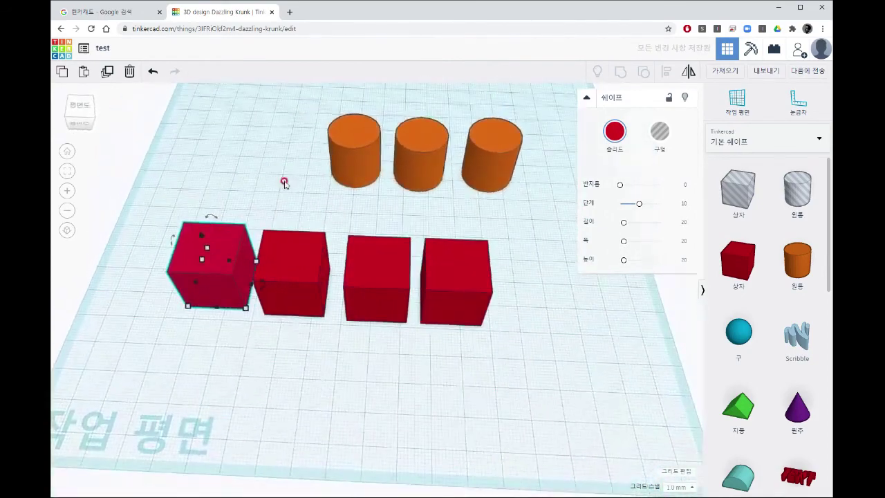
# Step: Delete the three red box copies one at a time, keeping the original box
pyautogui.click(128, 74)
pyautogui.click(279, 254)
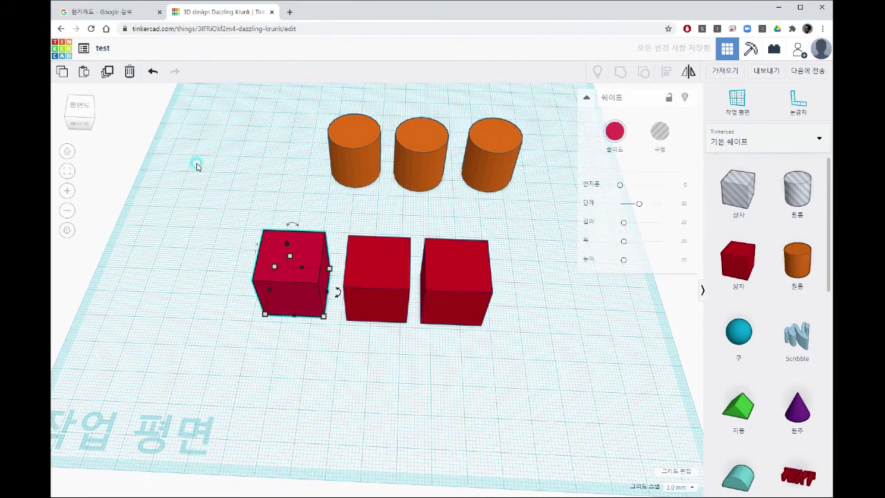
pyautogui.click(128, 73)
pyautogui.click(443, 260)
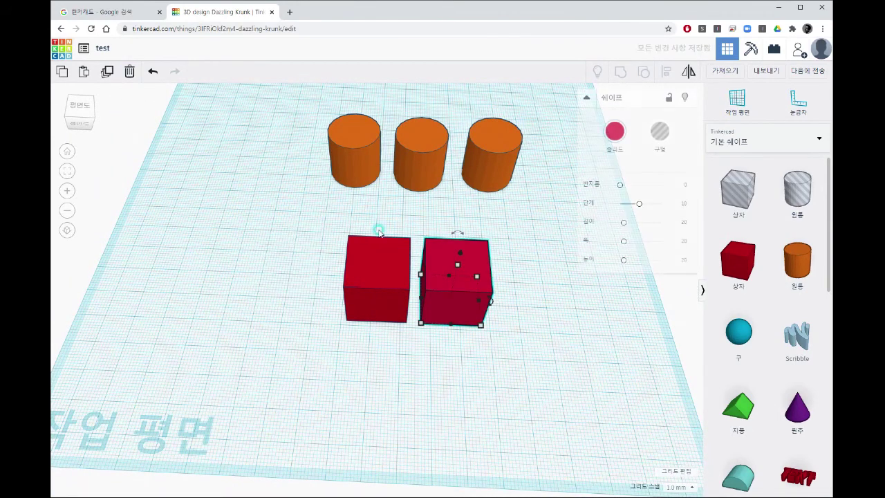
pyautogui.click(129, 72)
# Step: Delete the two orange cylinder copies one at a time, keeping the original cylinder
pyautogui.click(474, 159)
pyautogui.click(131, 71)
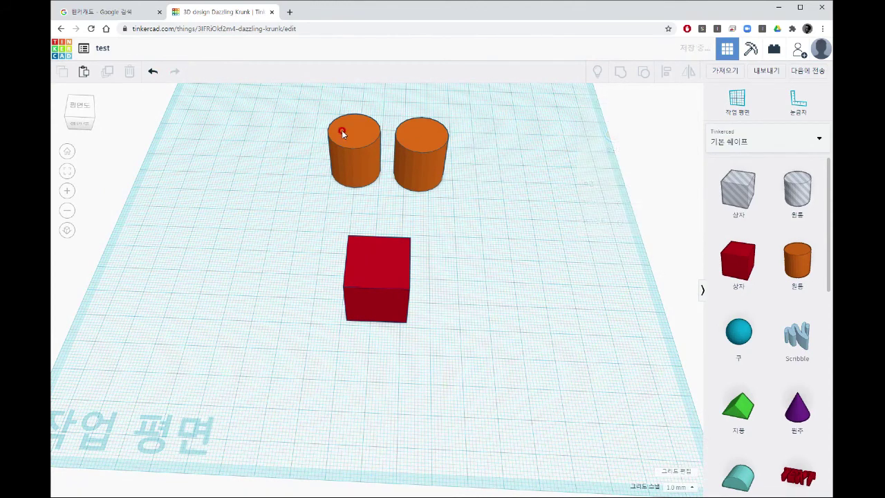
pyautogui.click(415, 150)
pyautogui.click(130, 72)
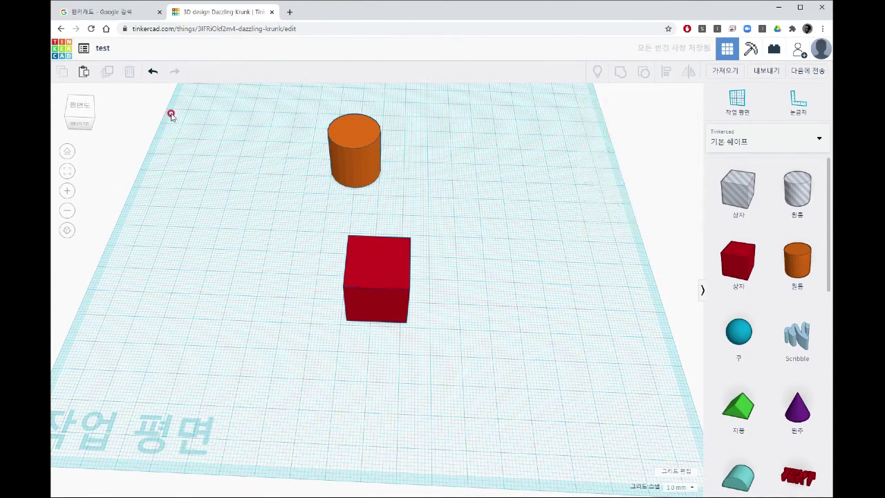
# Step: Undo both cylinder deletions, redo them, and undo the last one to restore the second orange cylinder
pyautogui.click(152, 75)
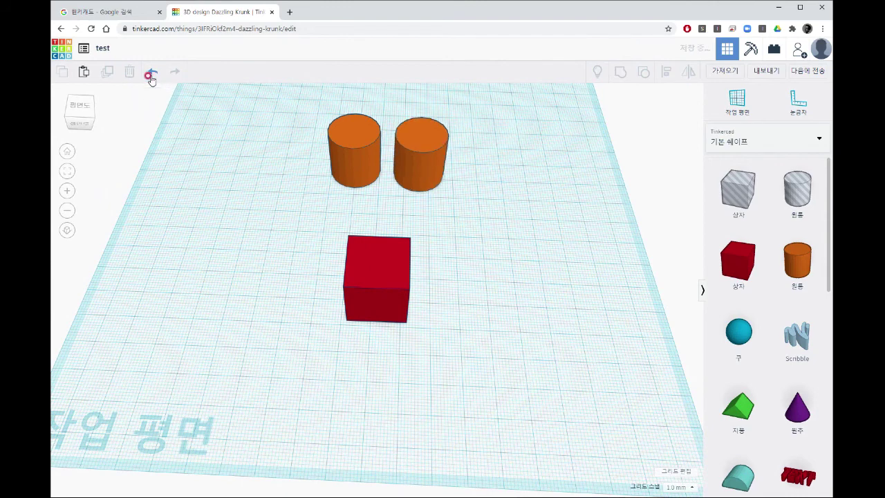
pyautogui.click(151, 76)
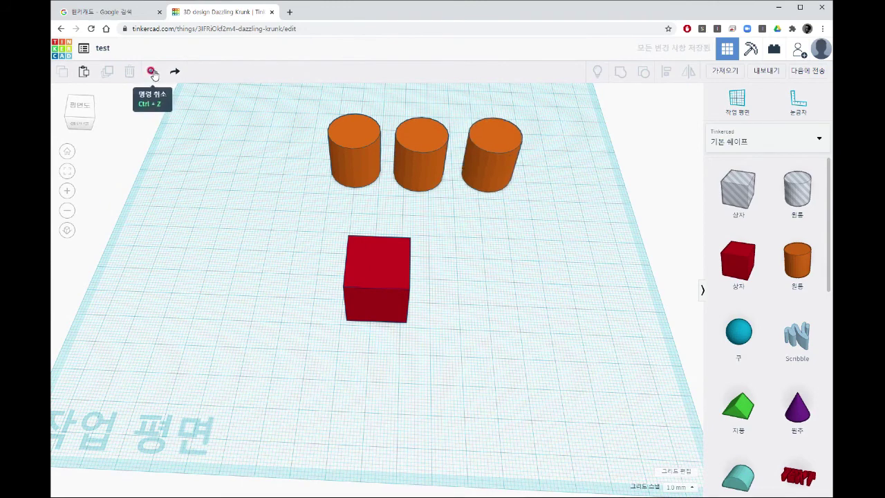
pyautogui.click(174, 73)
pyautogui.click(175, 75)
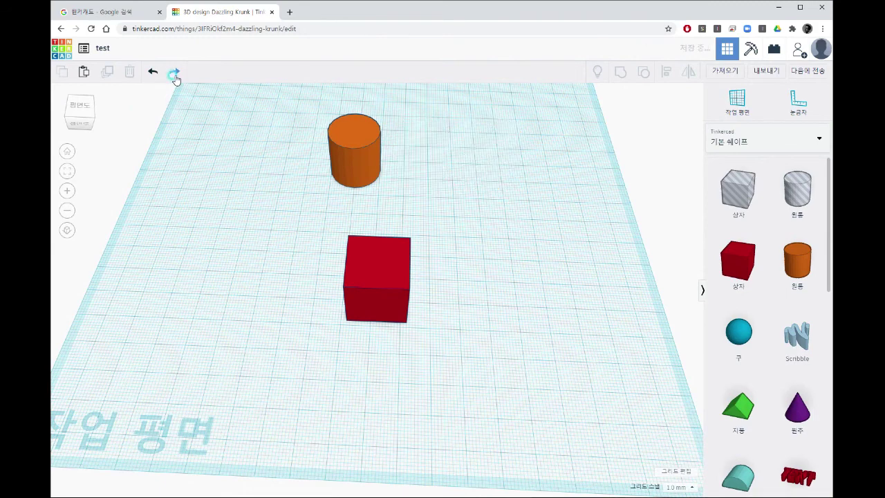
pyautogui.click(152, 72)
pyautogui.click(210, 168)
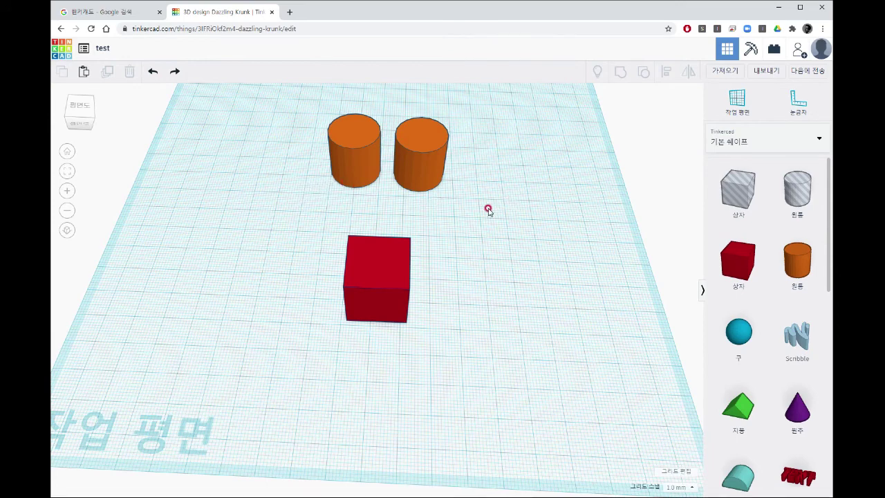
# Step: Select each orange cylinder separately and both together, and clear the selection
pyautogui.click(439, 160)
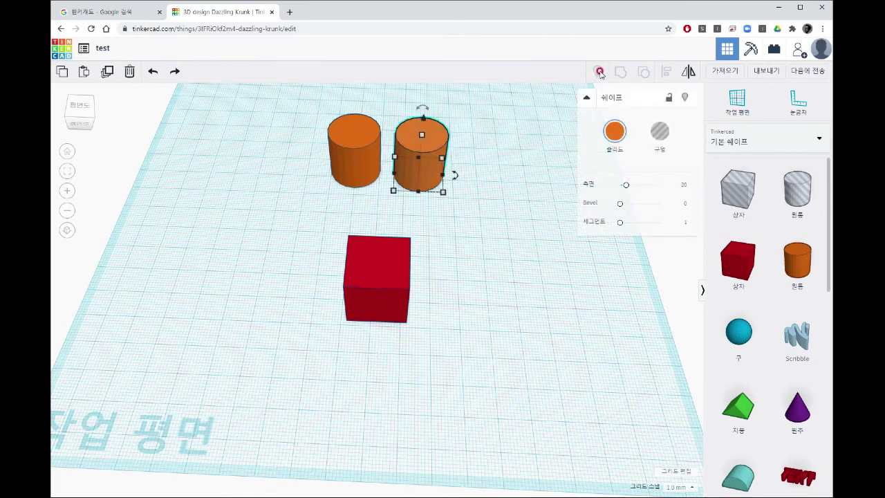
pyautogui.click(370, 163)
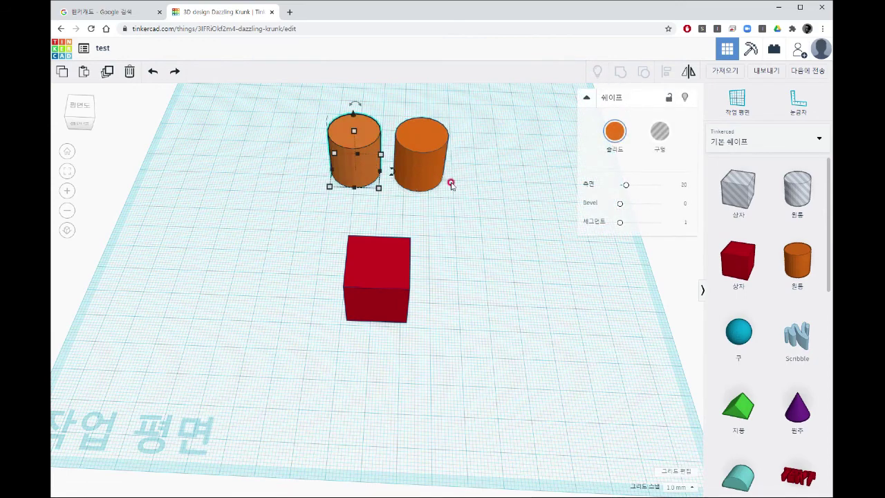
pyautogui.moveTo(488, 196); pyautogui.dragTo(359, 133)
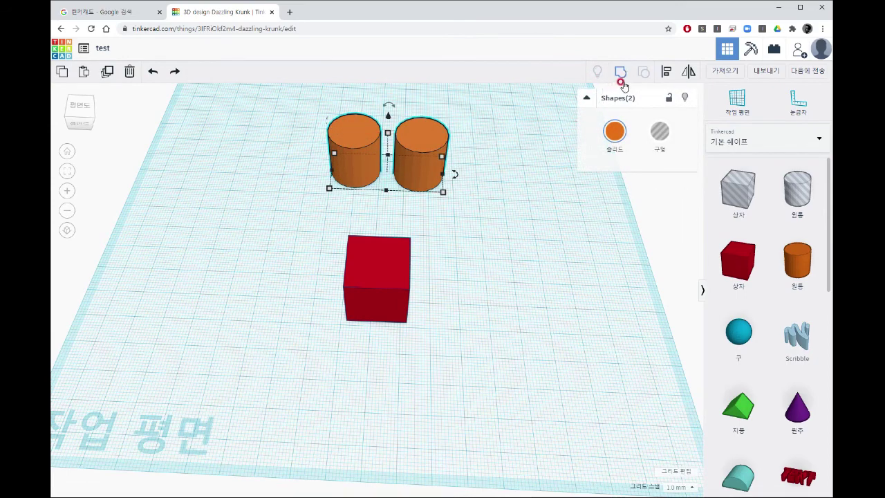
pyautogui.click(543, 171)
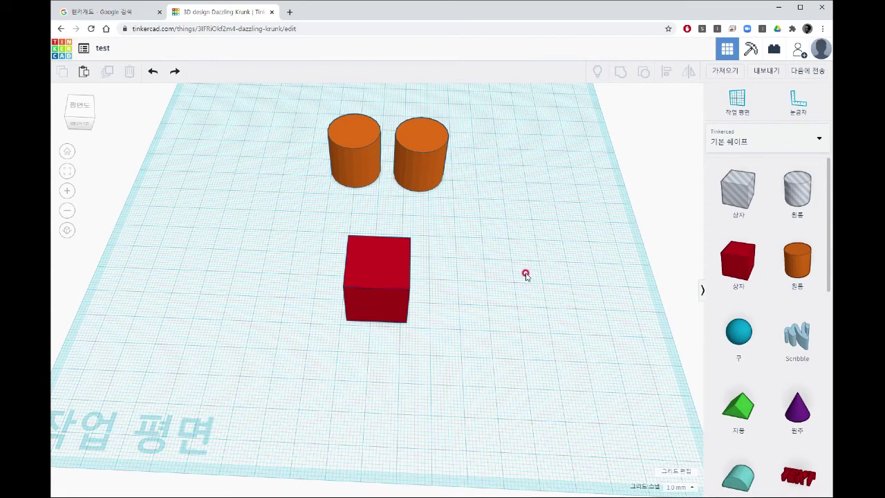
# Step: Make two copies of the red box by drag-duplication and spread the three boxes apart in front of the cylinders
pyautogui.moveTo(484, 289); pyautogui.dragTo(507, 284, button='right')
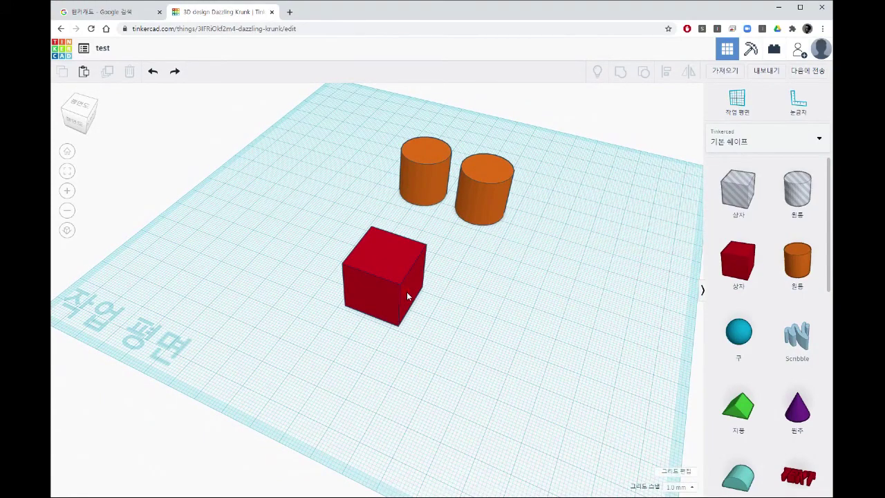
pyautogui.scroll(3, 421, 293)
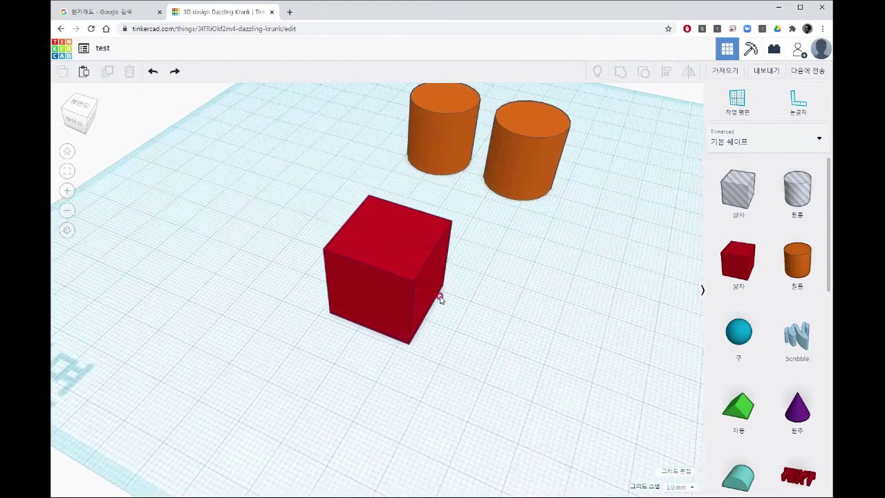
pyautogui.moveTo(460, 305); pyautogui.dragTo(511, 294, button='right')
pyautogui.moveTo(517, 278); pyautogui.dragTo(464, 298, button='middle')
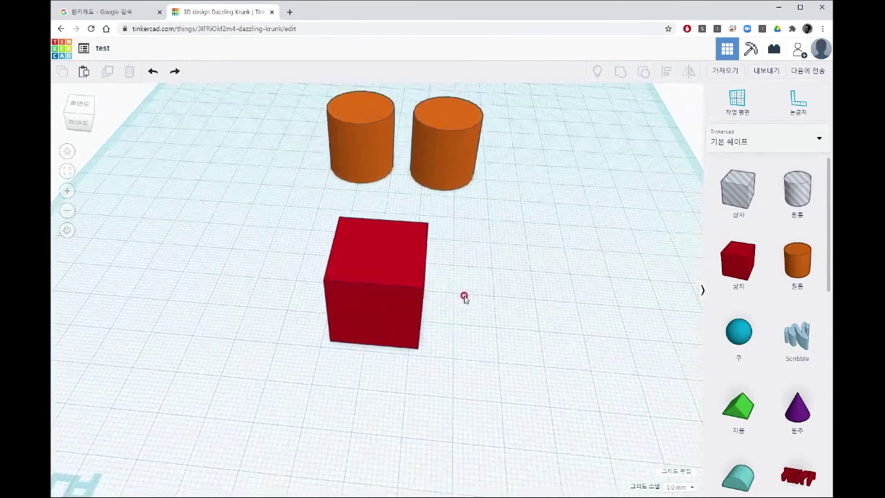
pyautogui.click(406, 303)
pyautogui.keyDown('alt'); pyautogui.moveTo(401, 302); pyautogui.dragTo(314, 325); pyautogui.keyUp('alt')
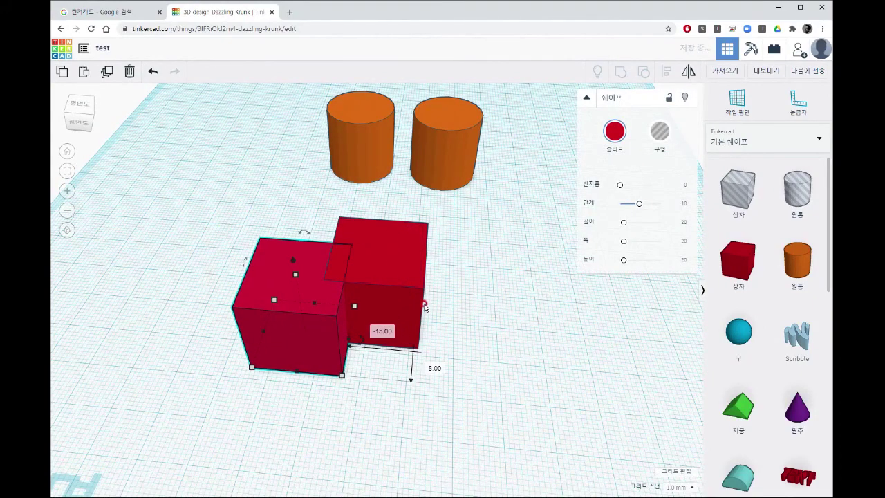
pyautogui.keyDown('alt'); pyautogui.moveTo(363, 311); pyautogui.dragTo(501, 319); pyautogui.keyUp('alt')
pyautogui.moveTo(370, 291); pyautogui.dragTo(234, 215)
pyautogui.moveTo(302, 331); pyautogui.dragTo(377, 311)
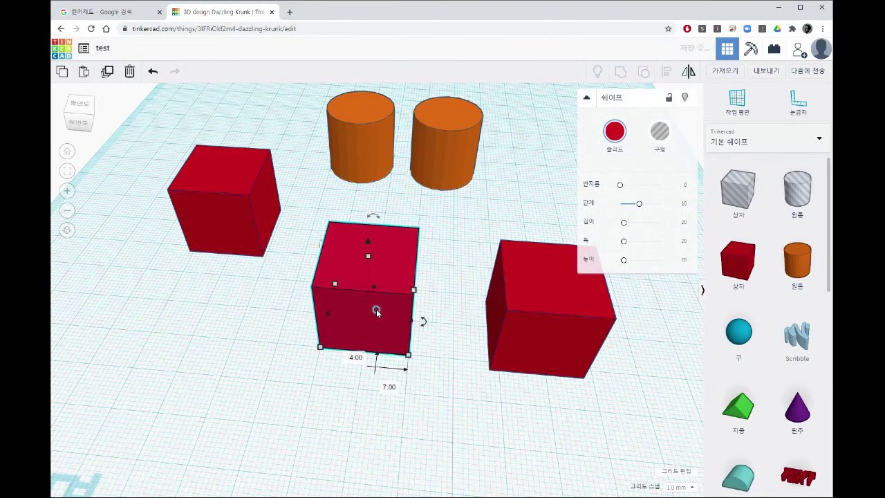
# Step: Focus the view on the middle red box and deselect it
pyautogui.press('f')
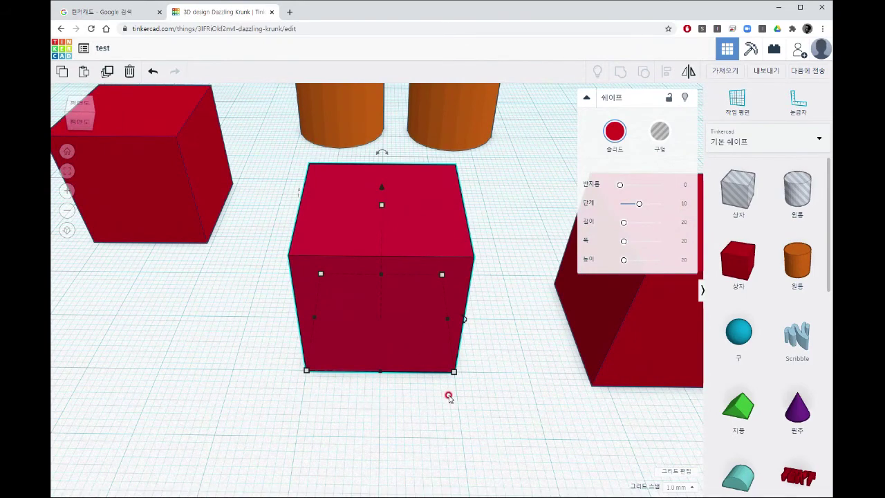
pyautogui.click(470, 401)
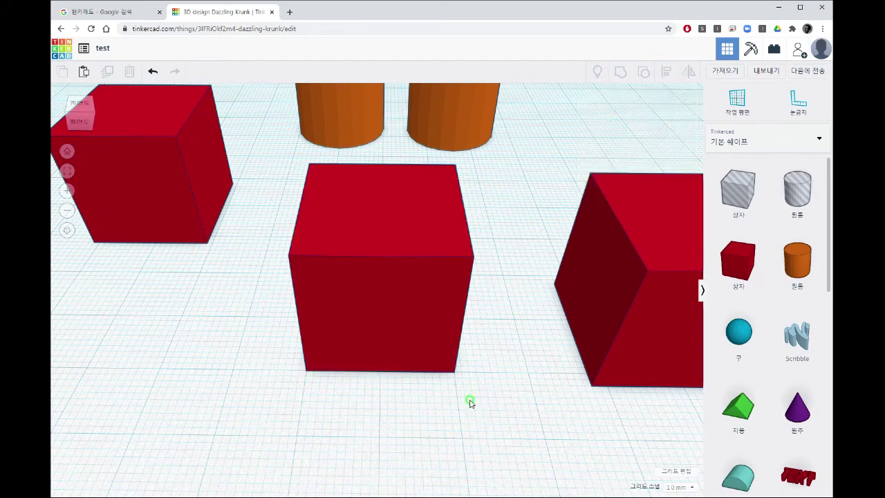
# Step: Delete the rightmost red box, keeping the other two boxes and both orange cylinders
pyautogui.moveTo(470, 401); pyautogui.dragTo(437, 397, button='right')
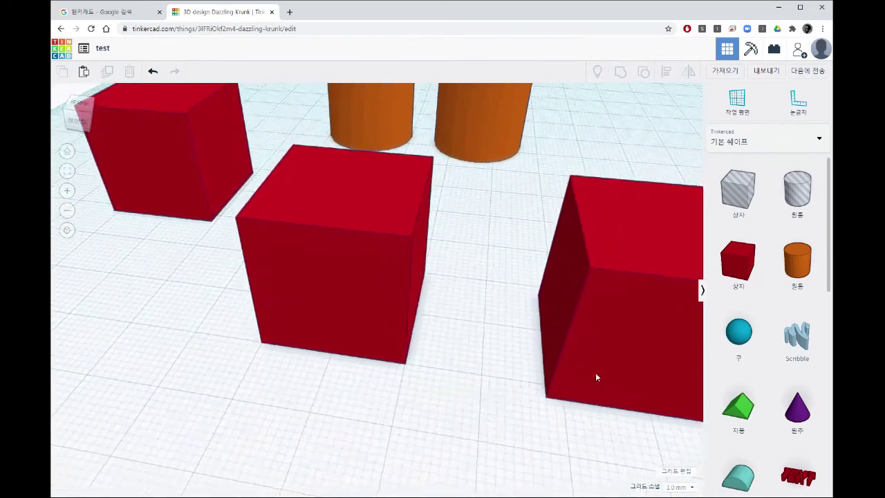
pyautogui.click(602, 371)
pyautogui.press('Delete')
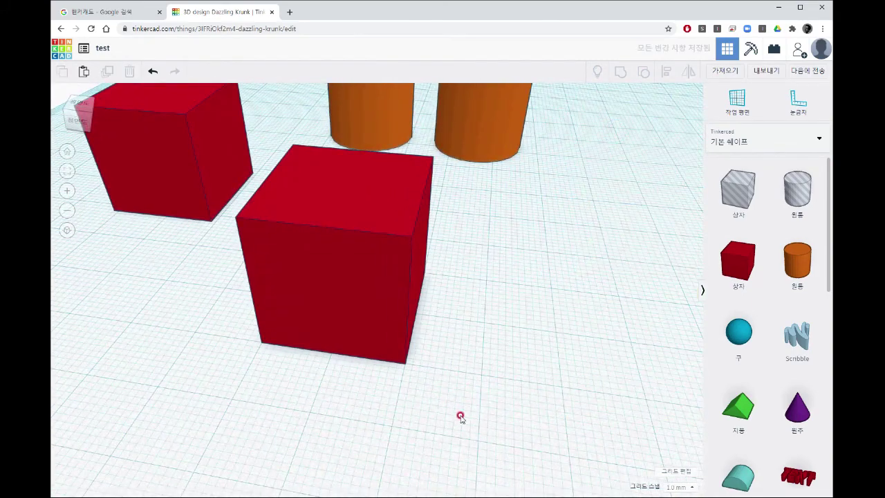
# Step: Enlarge the base of the front red box by pulling its rear-right corner handle outward, and deselect the box
pyautogui.moveTo(453, 352); pyautogui.dragTo(435, 322, button='right')
pyautogui.click(468, 283)
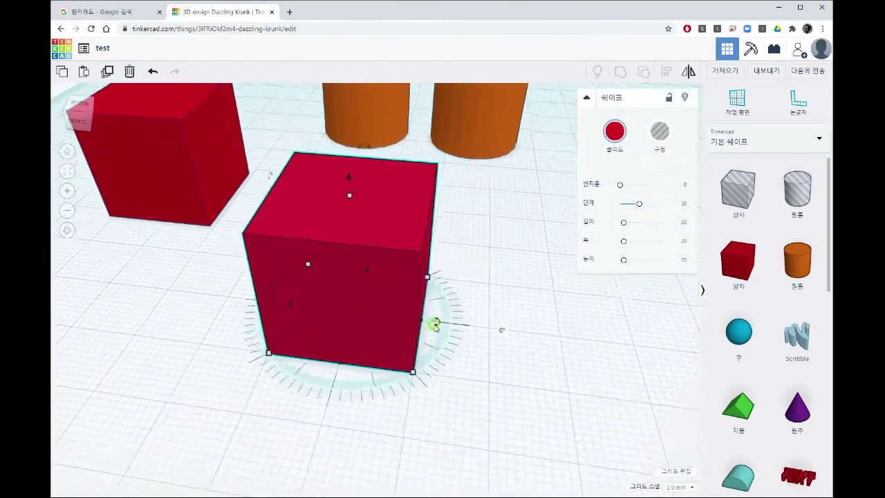
pyautogui.moveTo(488, 335); pyautogui.dragTo(406, 280, button='right')
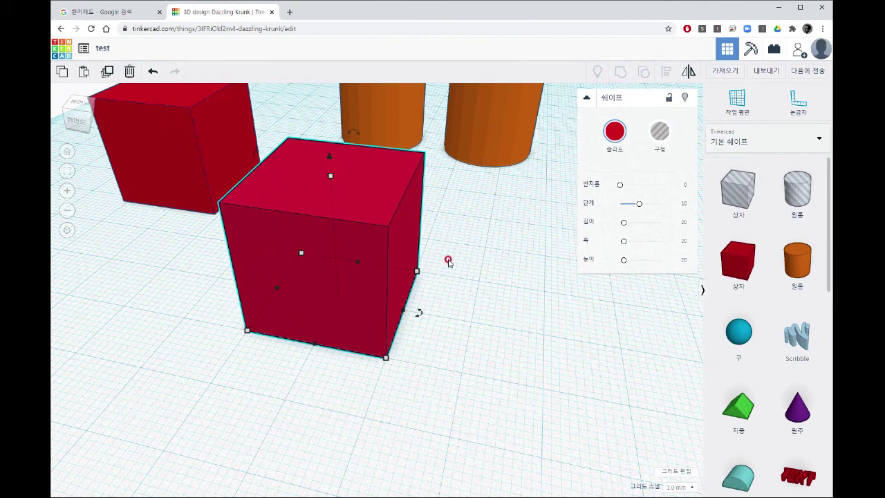
pyautogui.moveTo(417, 273)
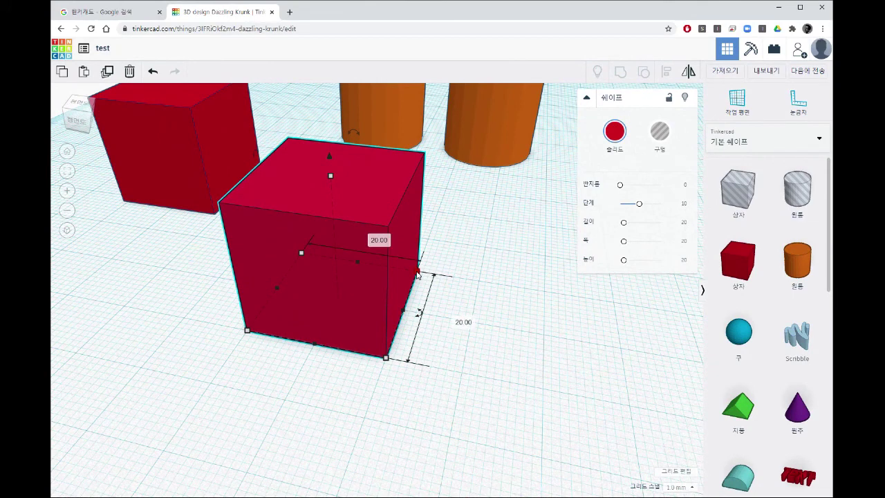
pyautogui.moveTo(387, 360)
pyautogui.scroll(5, 419, 274)
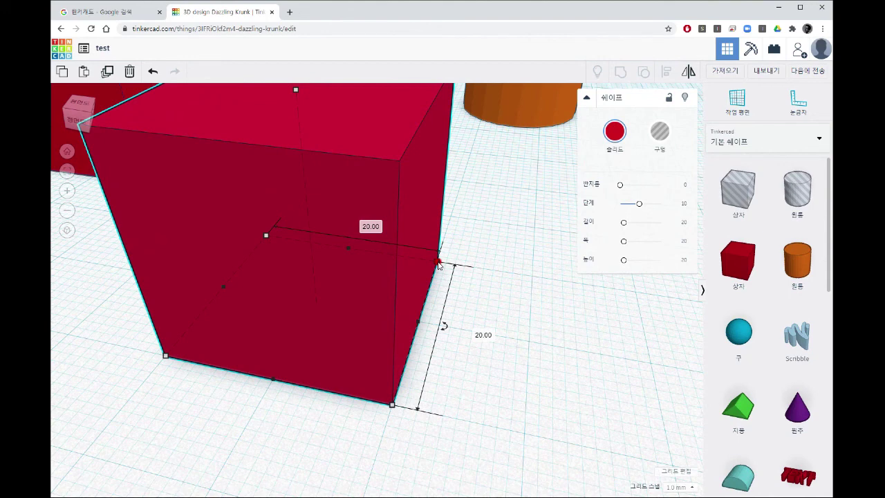
pyautogui.click(436, 262)
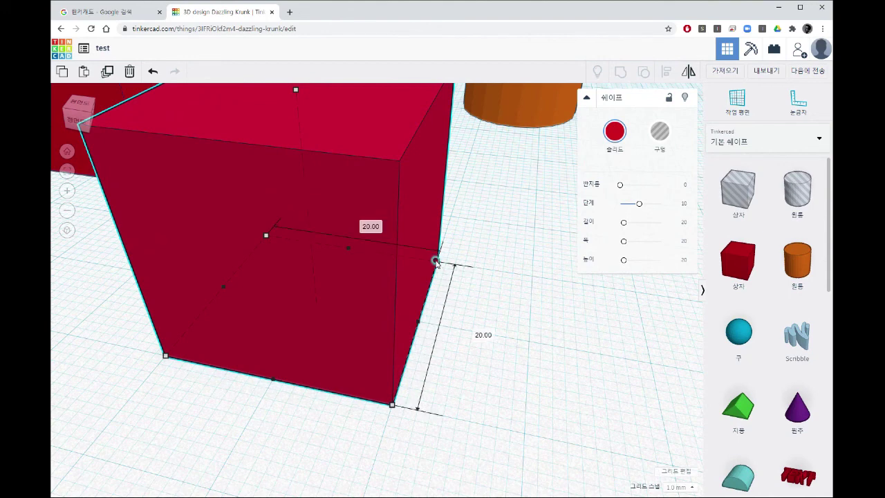
pyautogui.moveTo(434, 261); pyautogui.dragTo(468, 246)
pyautogui.click(523, 354)
pyautogui.scroll(-3, 484, 339)
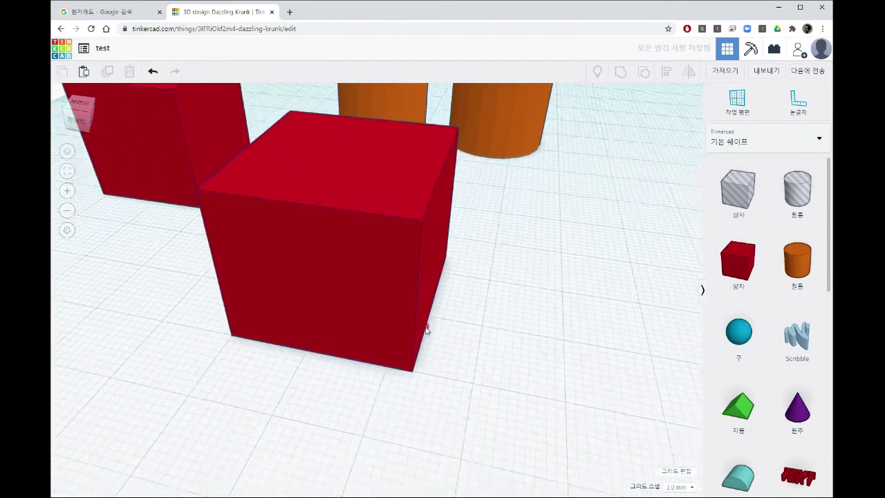
# Step: Resize the front red box's base to 25 mm wide by 26 mm deep from its front-left corner, and deselect it
pyautogui.click(420, 325)
pyautogui.moveTo(467, 322); pyautogui.dragTo(506, 345, button='middle')
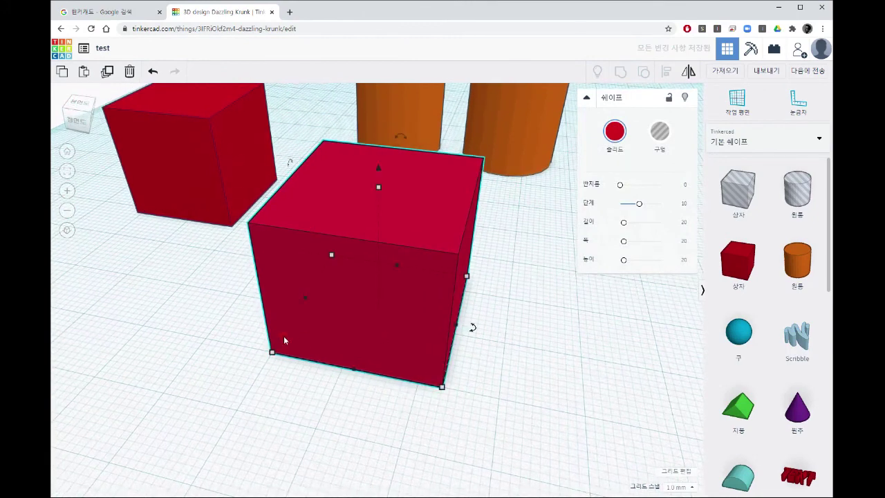
pyautogui.click(272, 351)
pyautogui.moveTo(271, 351); pyautogui.dragTo(251, 359)
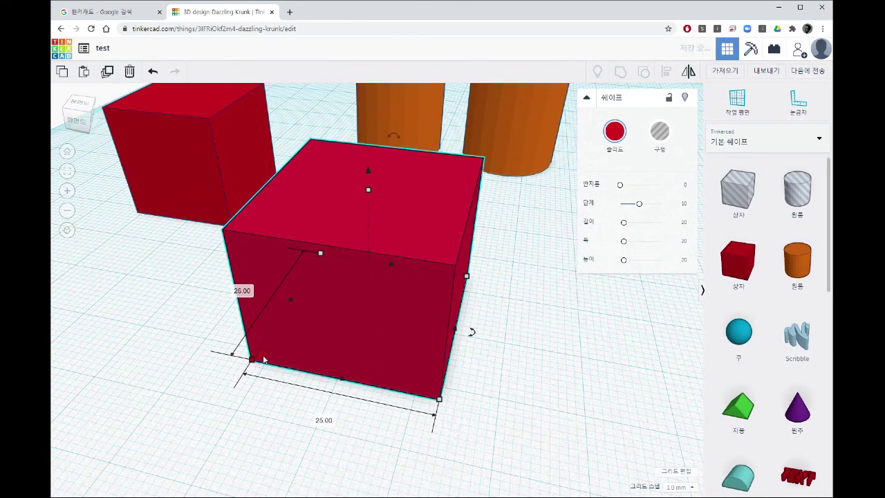
pyautogui.click(515, 327)
pyautogui.click(412, 357)
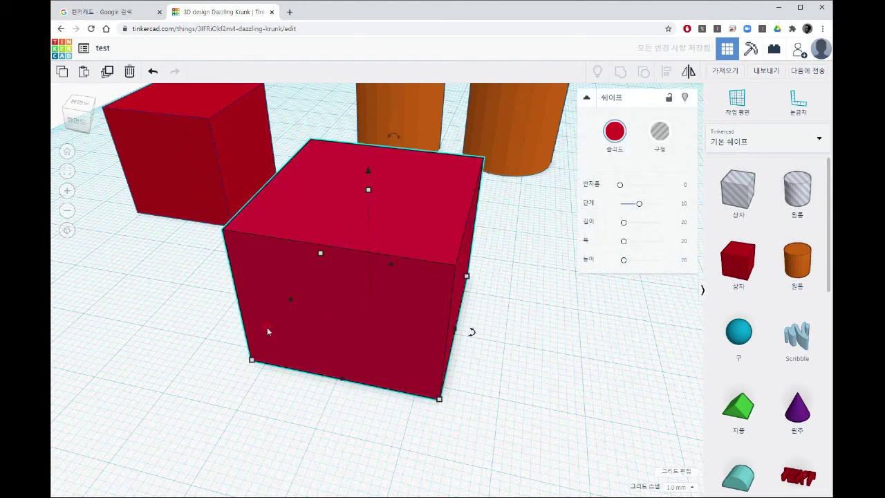
pyautogui.click(510, 370)
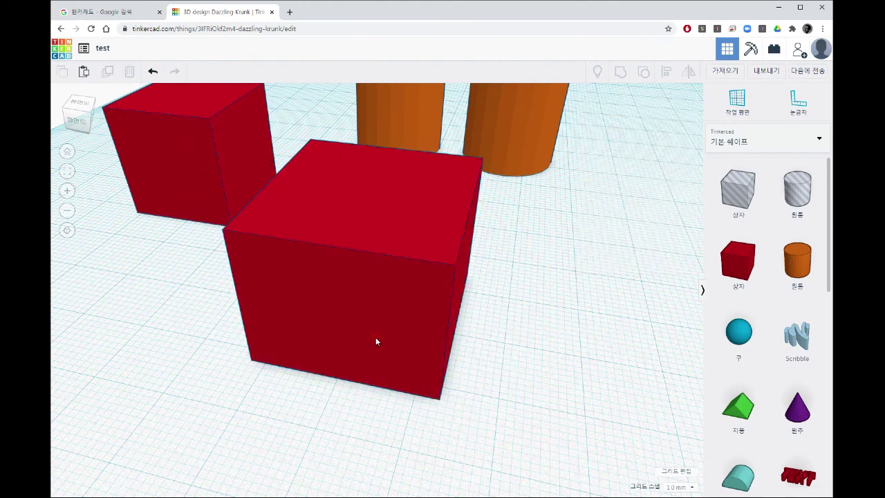
# Step: Select the front red box and lower its height to 19 mm with the top-face handle
pyautogui.click(377, 343)
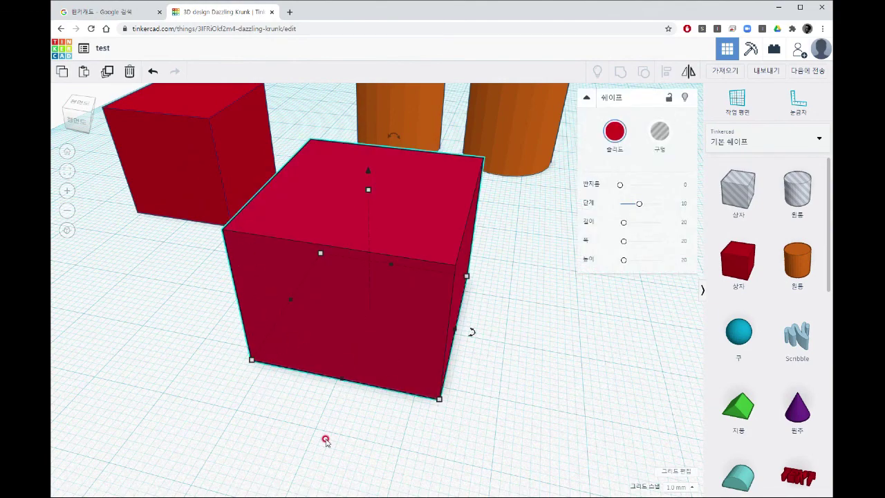
pyautogui.scroll(-4, 345, 421)
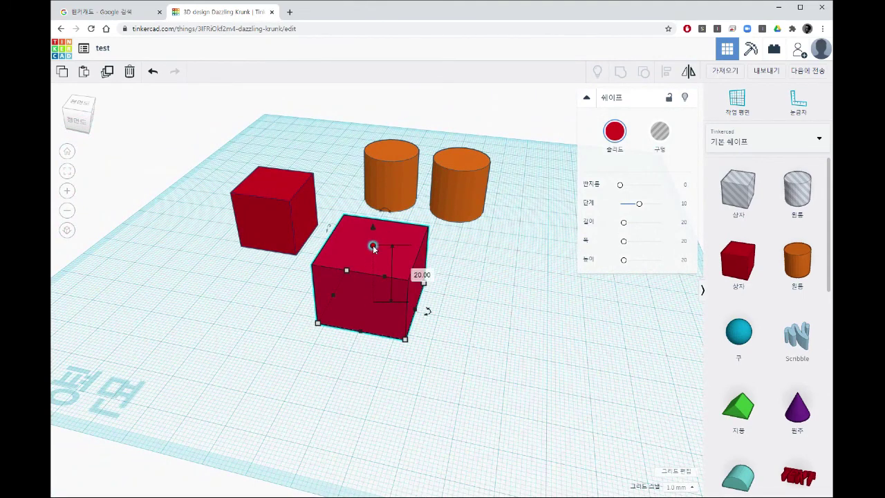
pyautogui.moveTo(373, 246)
pyautogui.mouseDown()
pyautogui.moveTo(372, 277)
pyautogui.moveTo(371, 246)
pyautogui.mouseUp()
pyautogui.scroll(4, 375, 263)
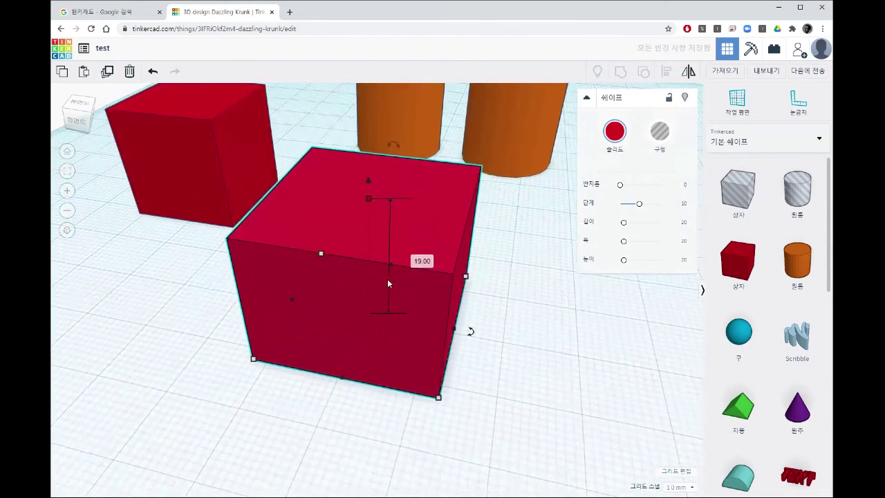